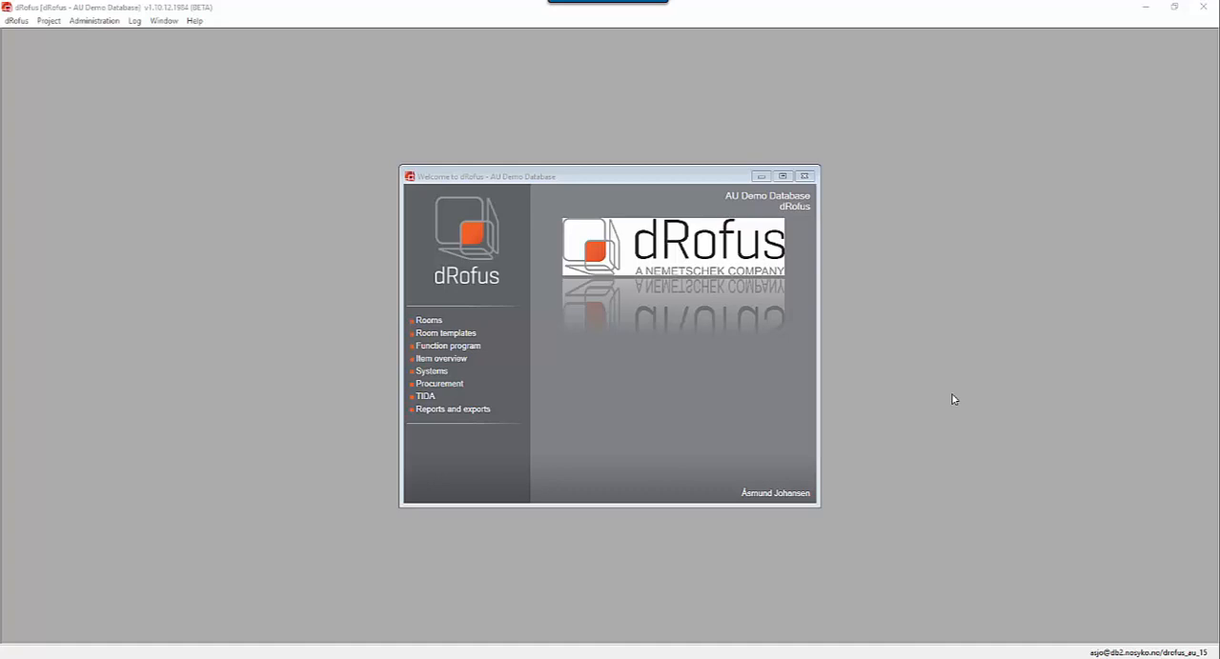
Open the project's status type settings and widen the Settings window.
click(101, 23)
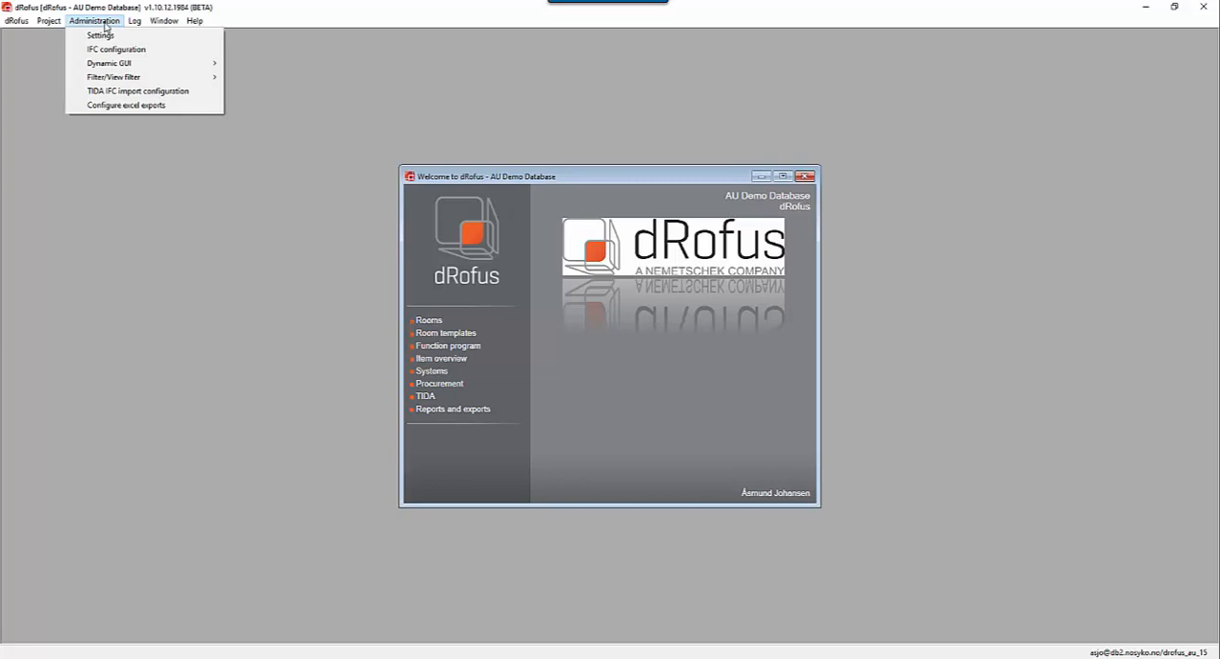
click(101, 35)
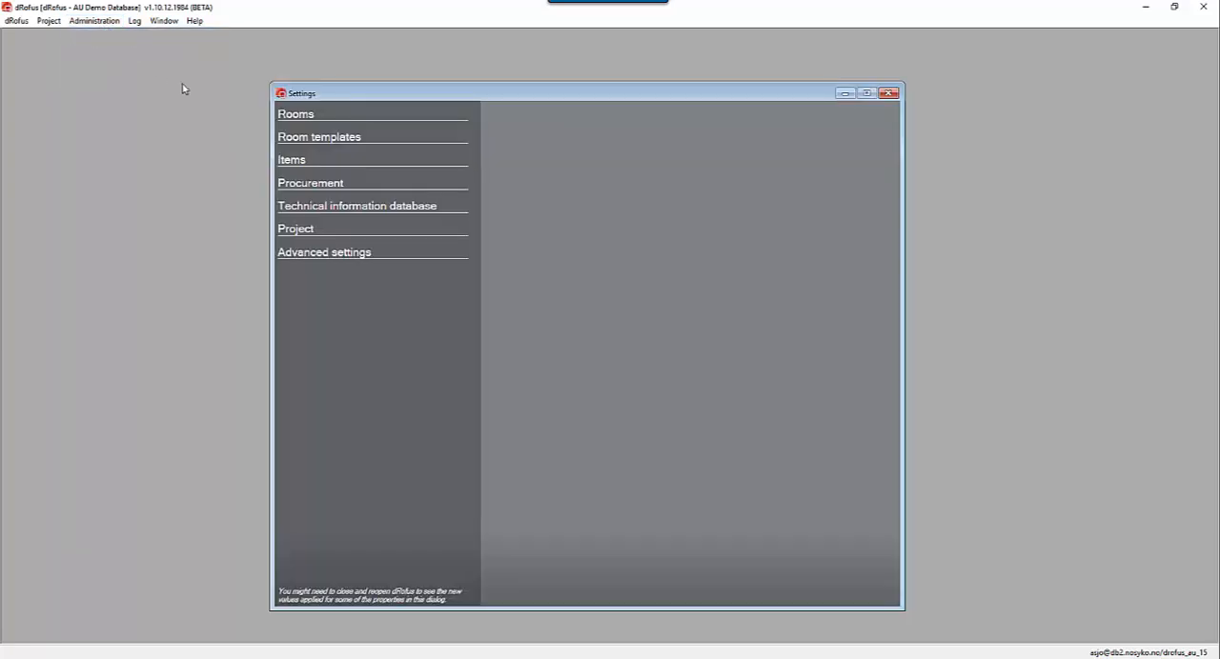
click(297, 231)
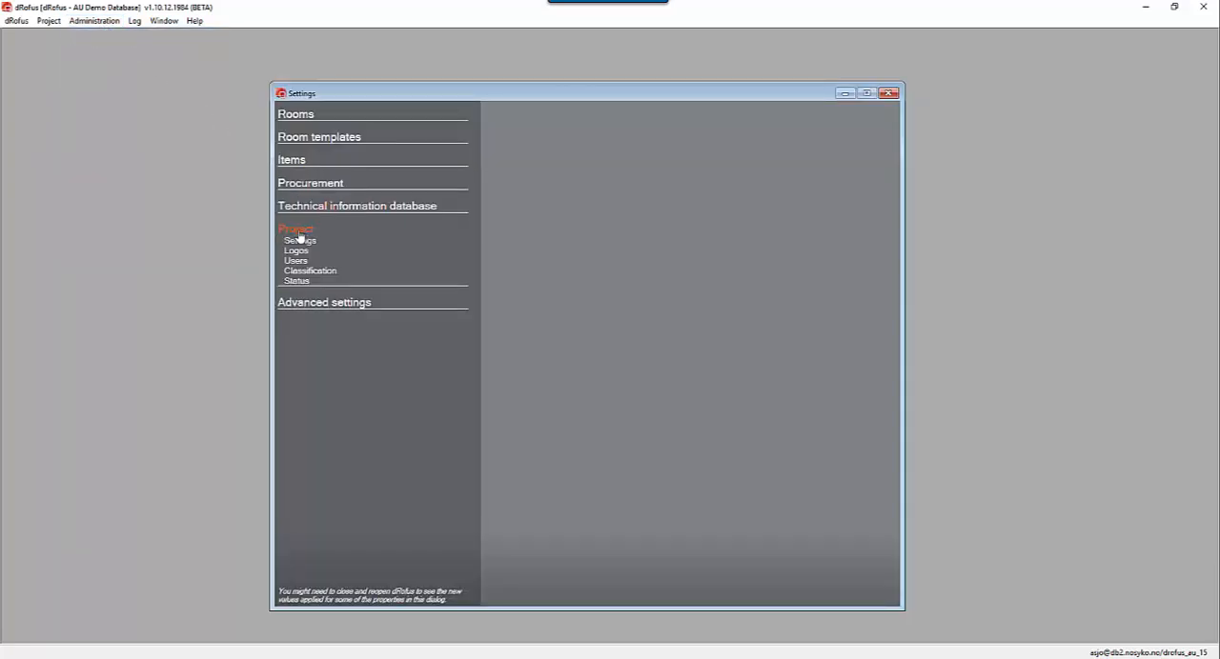
click(300, 284)
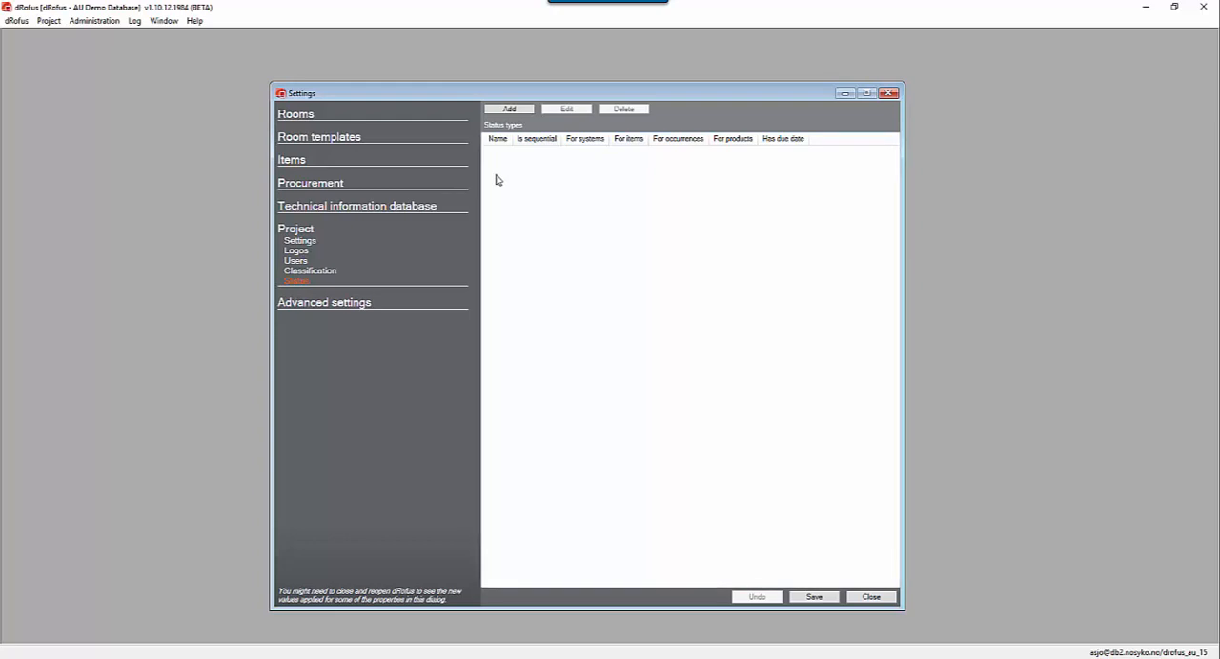
drag(902, 178, 976, 174)
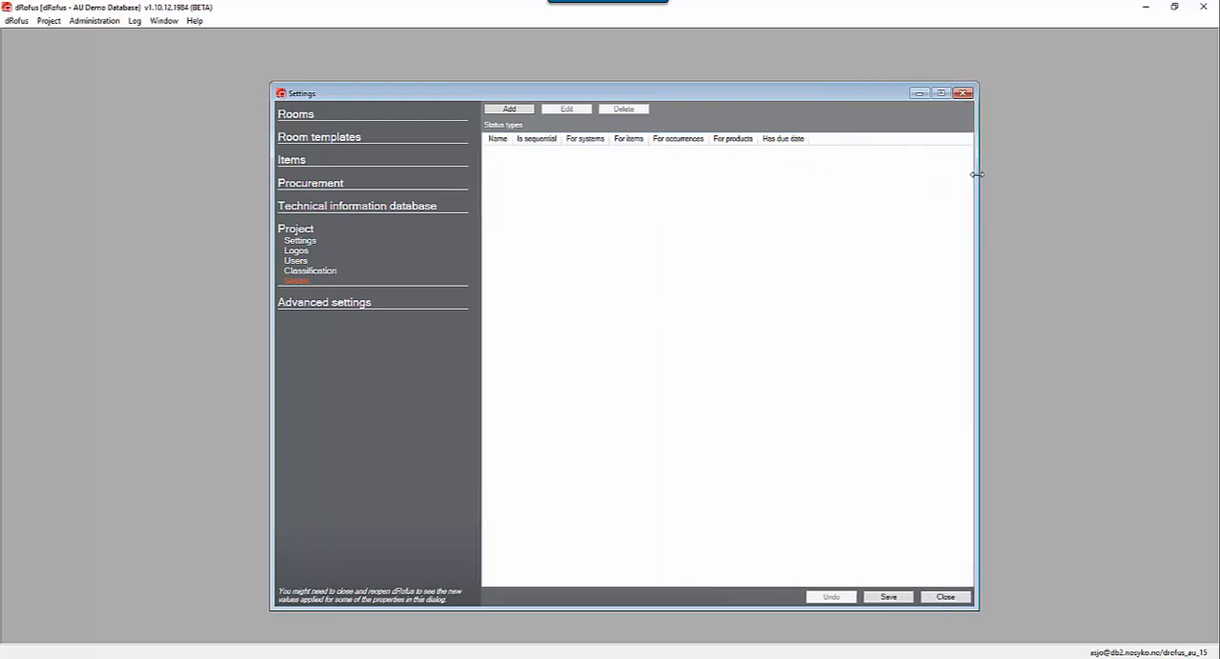
Add a status type named Specification that applies to items, and widen the list's Name column slightly.
click(511, 109)
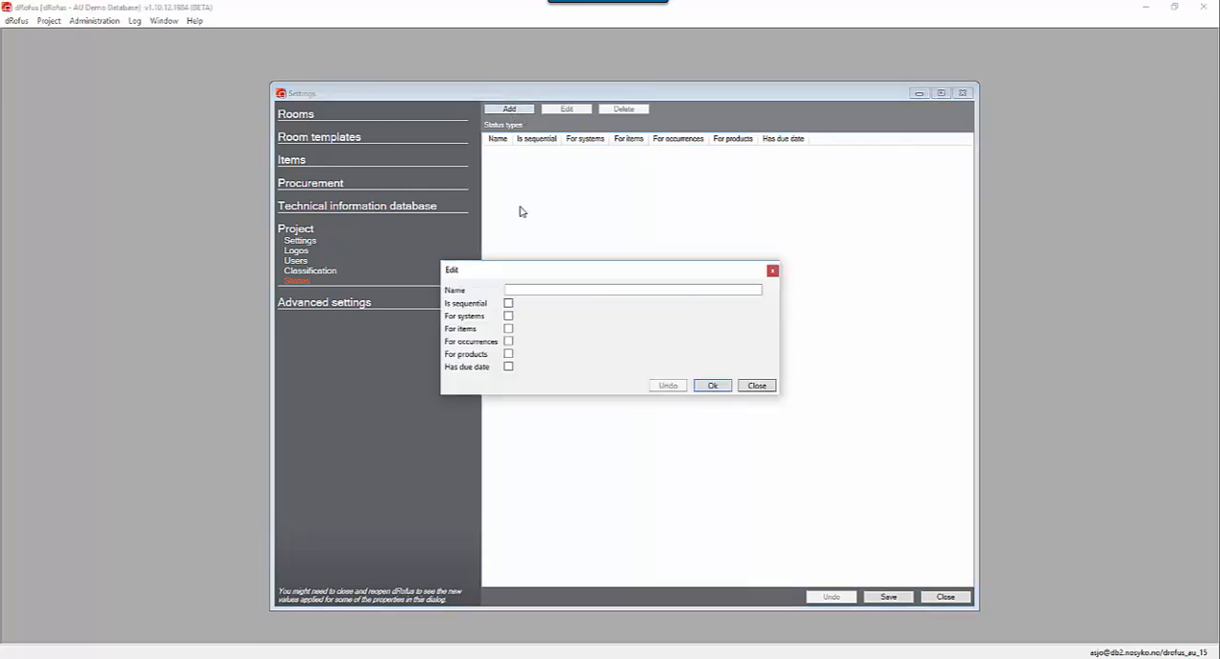
drag(512, 273, 518, 256)
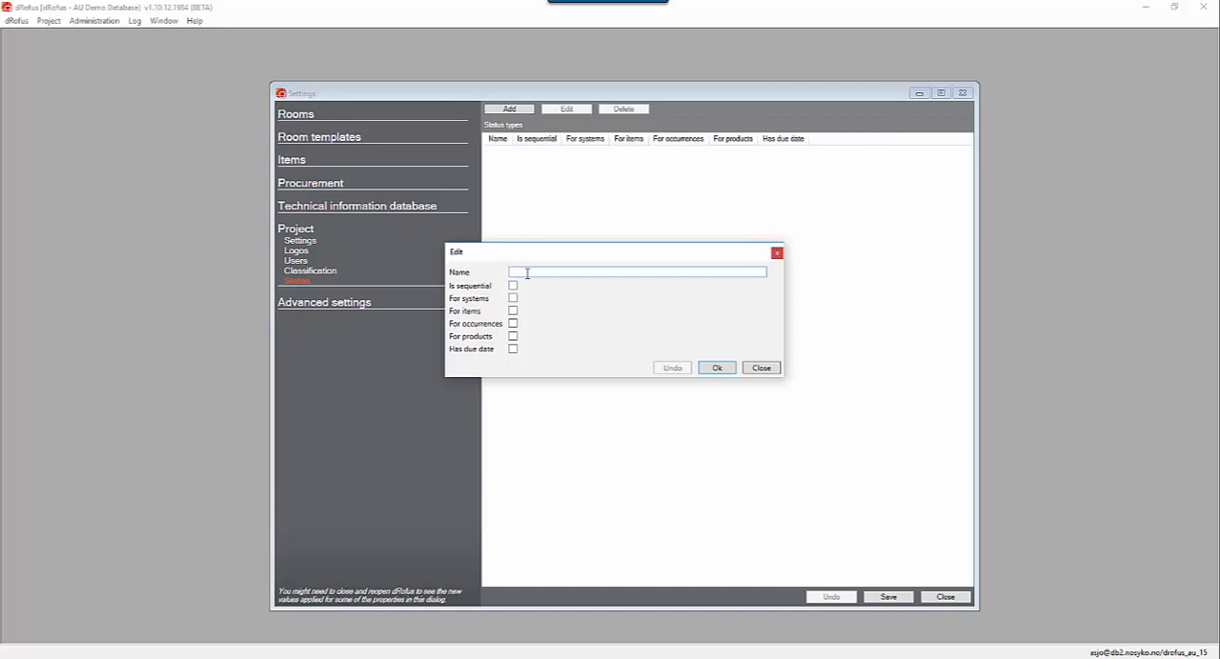
text(Specification)
click(513, 311)
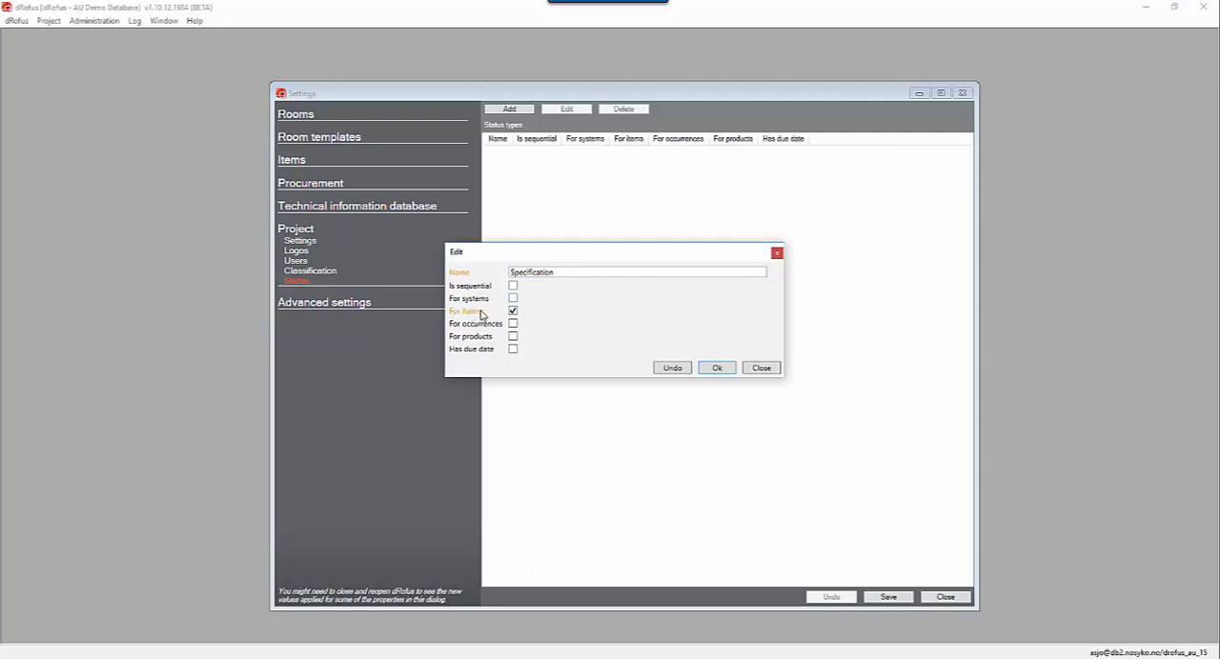
click(721, 369)
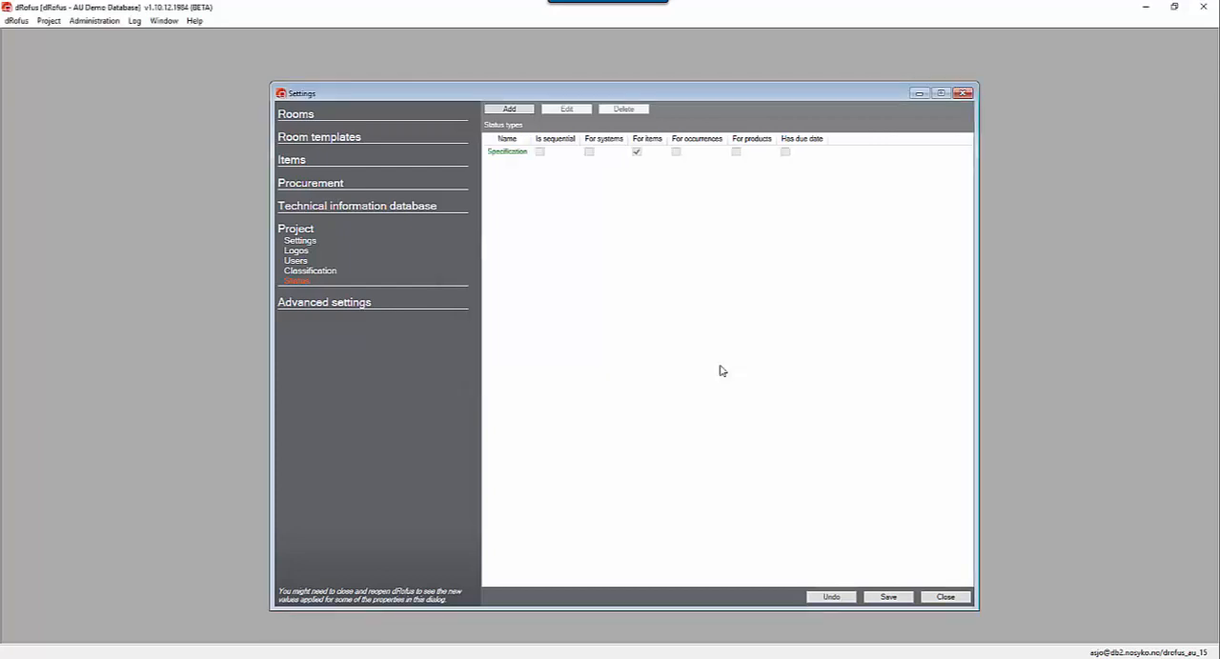
click(514, 153)
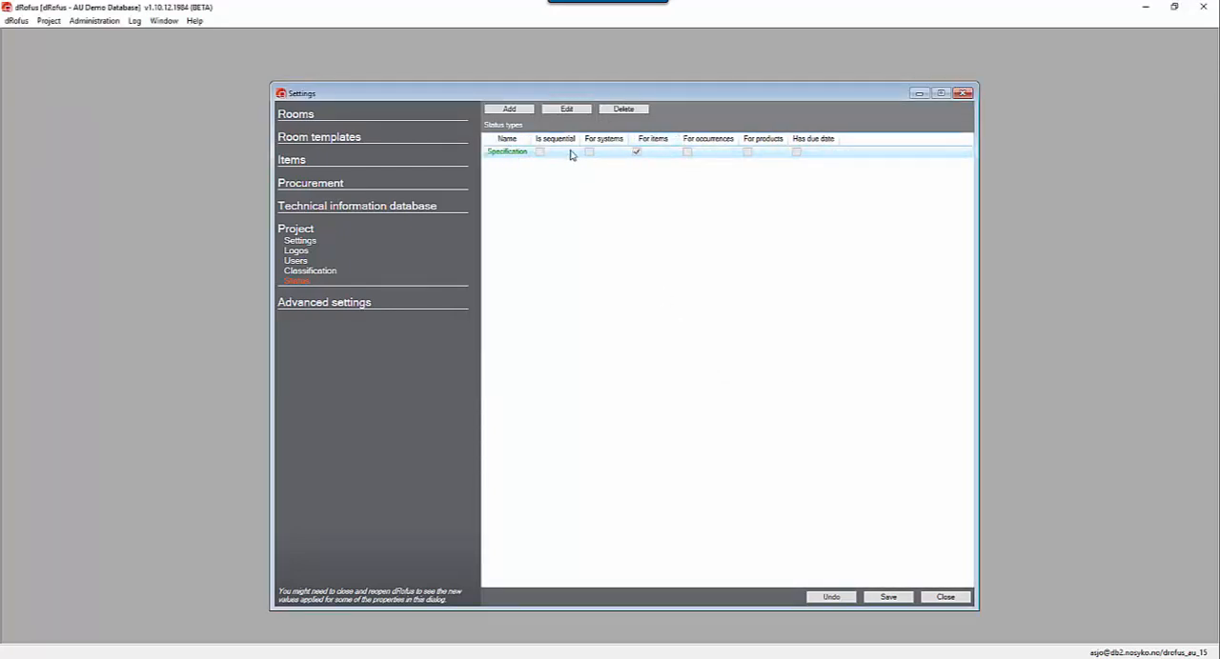
drag(531, 138, 539, 138)
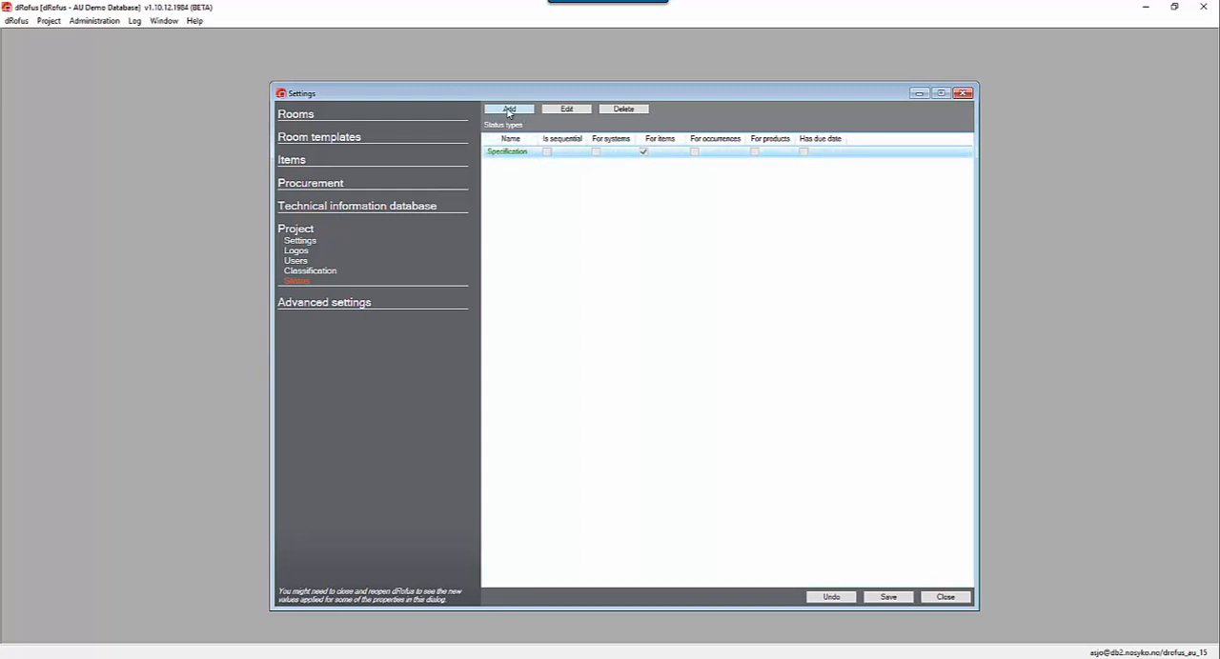
Add a sequential status type named Milestones that applies to items and occurrences and has a due date.
click(509, 111)
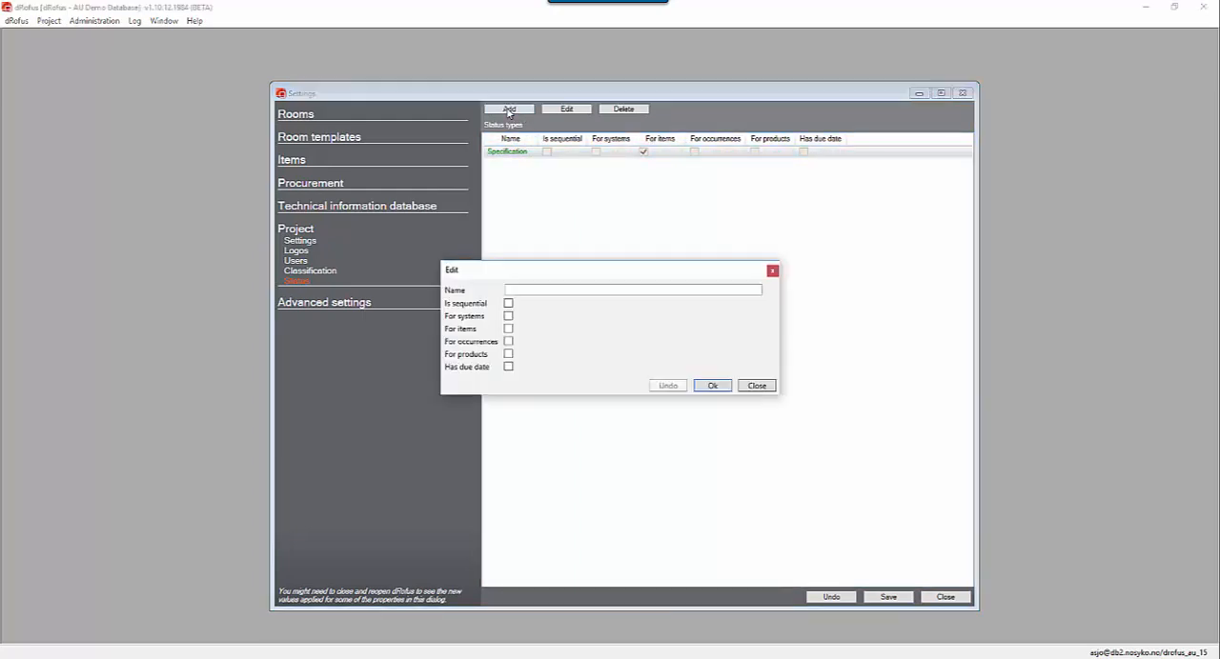
click(525, 289)
text(M)
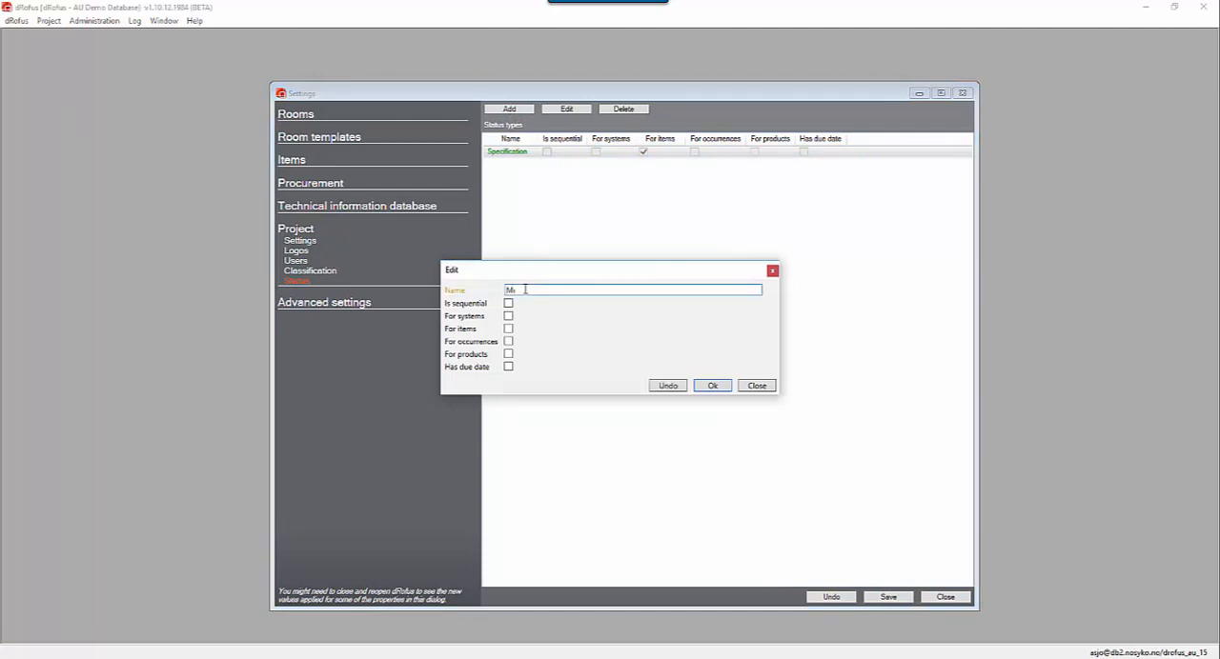
text(ilestones)
click(508, 329)
click(508, 341)
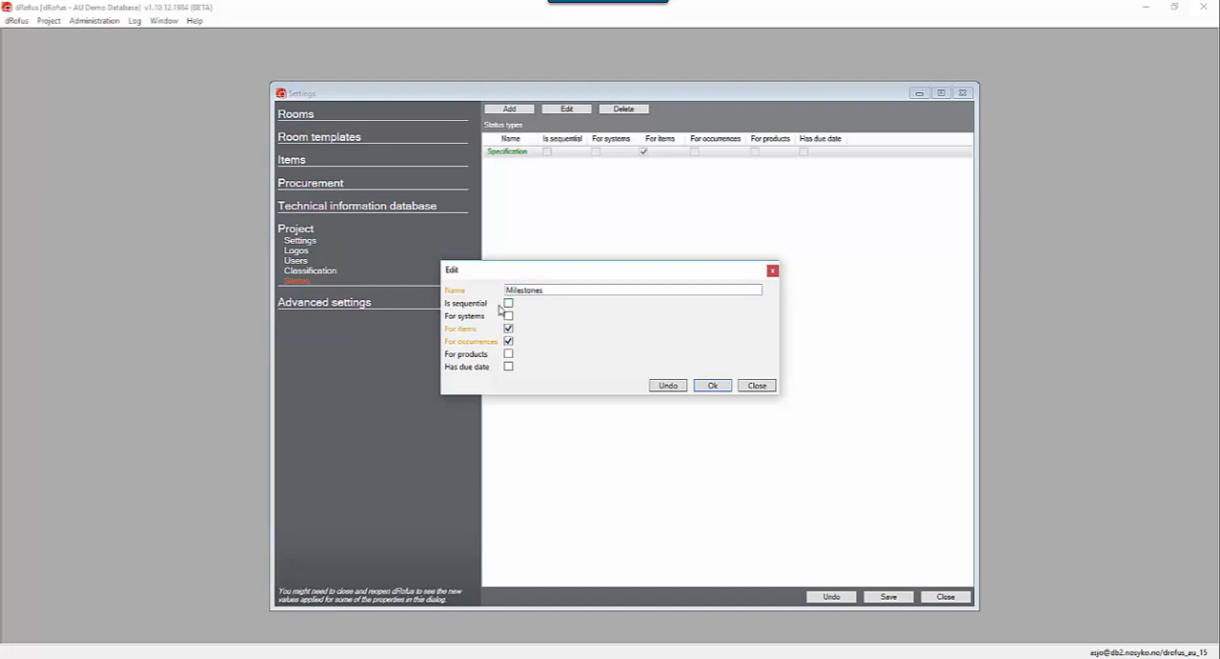
click(507, 305)
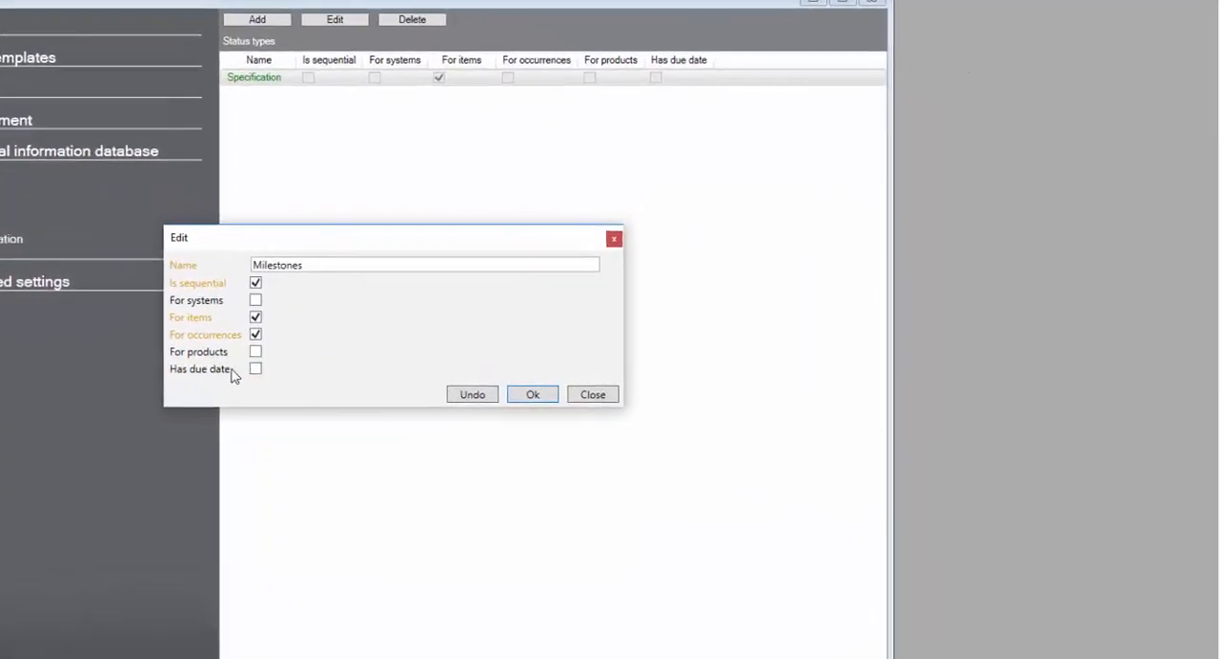
click(256, 369)
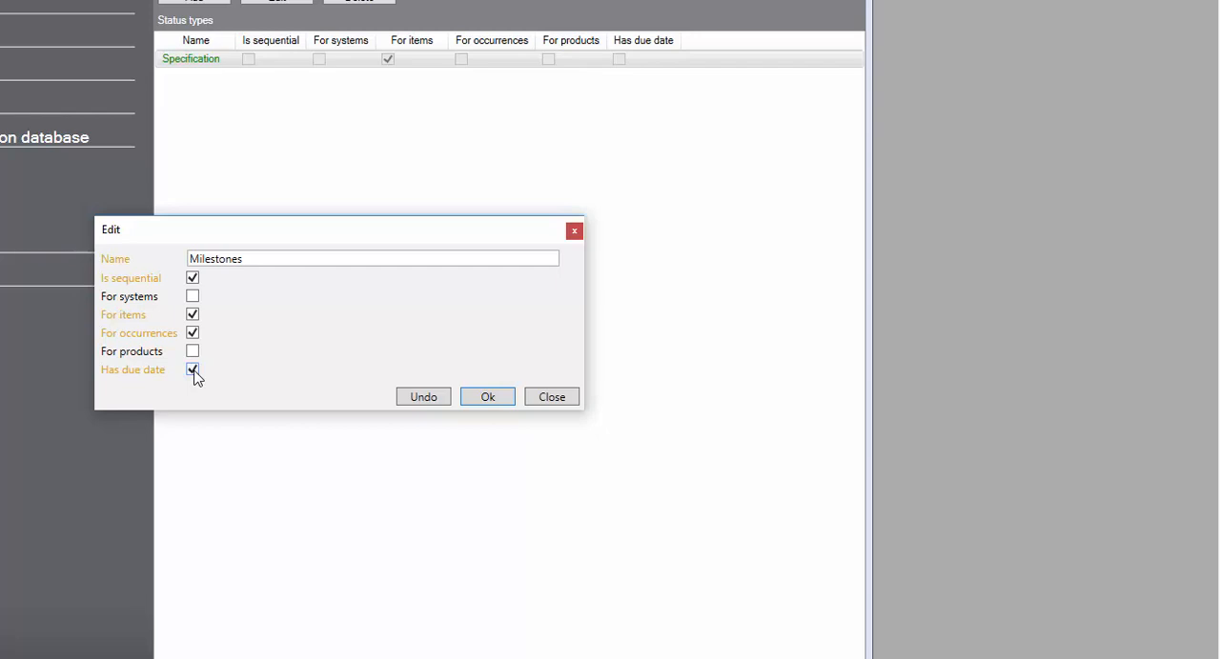
click(484, 401)
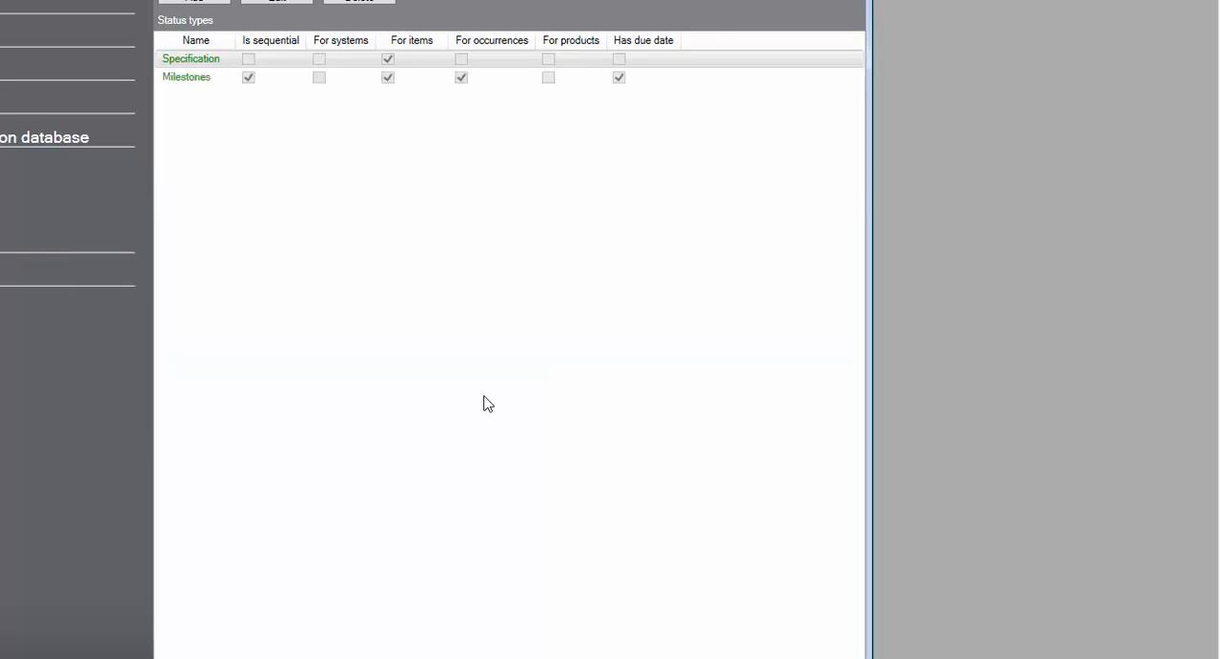
click(291, 58)
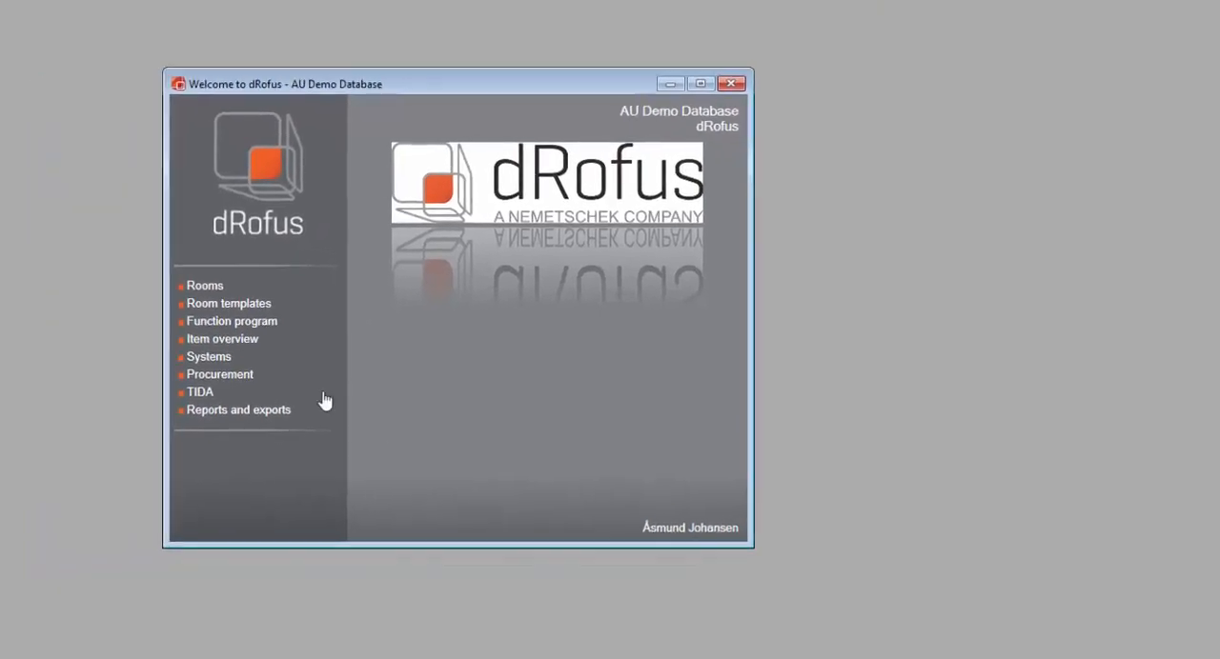
Open the item overview in a maximized window and widen its Properties pane.
click(405, 316)
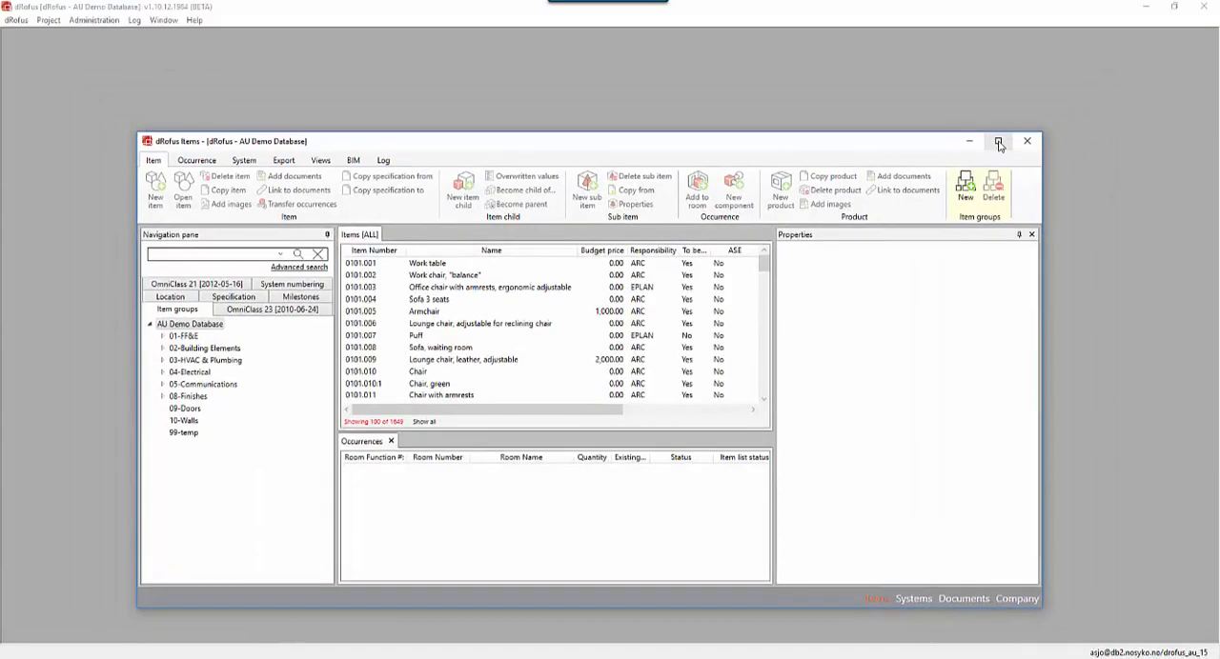
click(1055, 94)
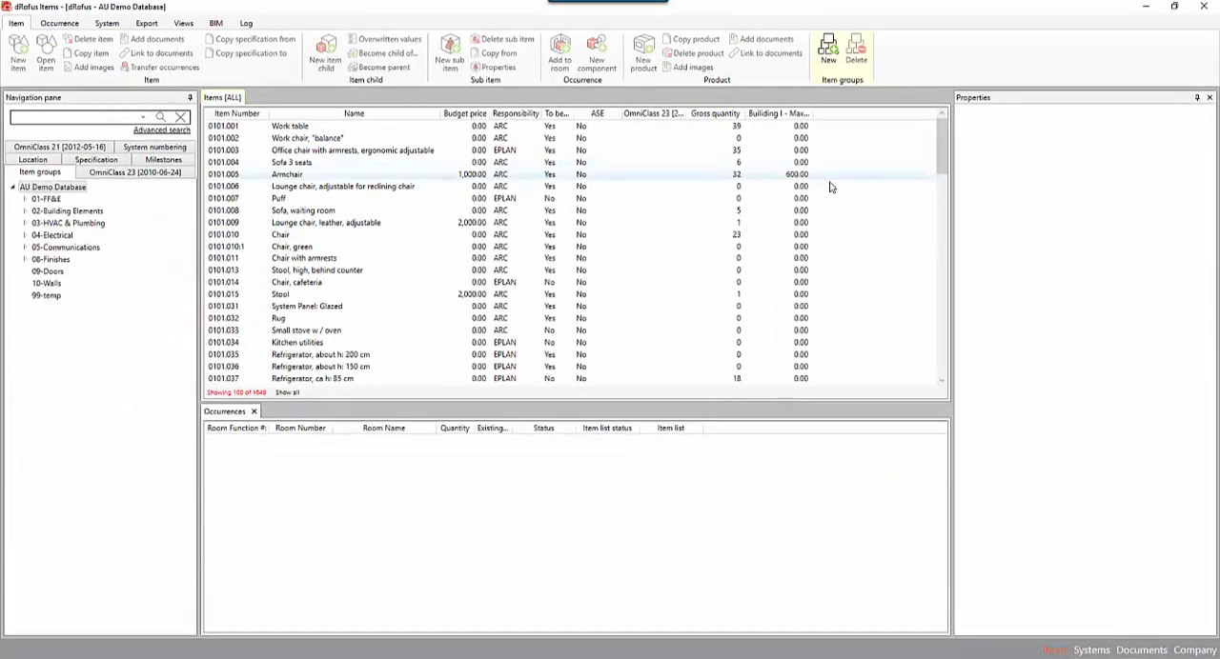
drag(950, 185, 917, 185)
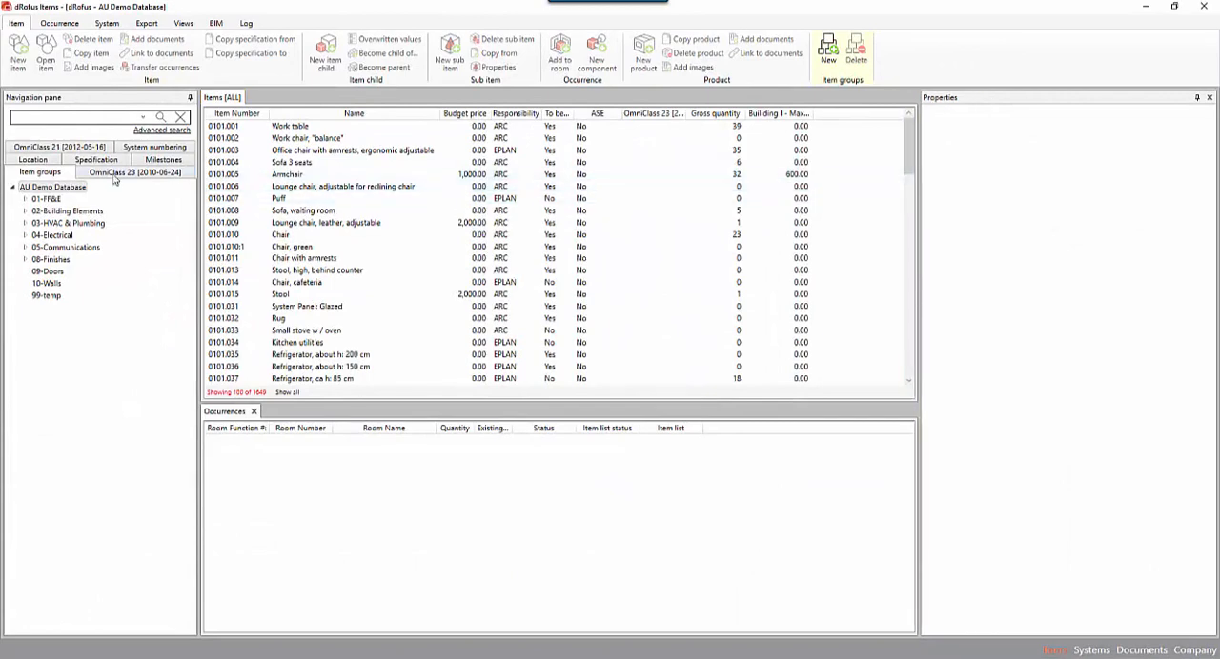
Show the Work table item's properties from the 01-Furniture group under 01-FF&E, with a wider Properties pane.
click(26, 199)
click(43, 200)
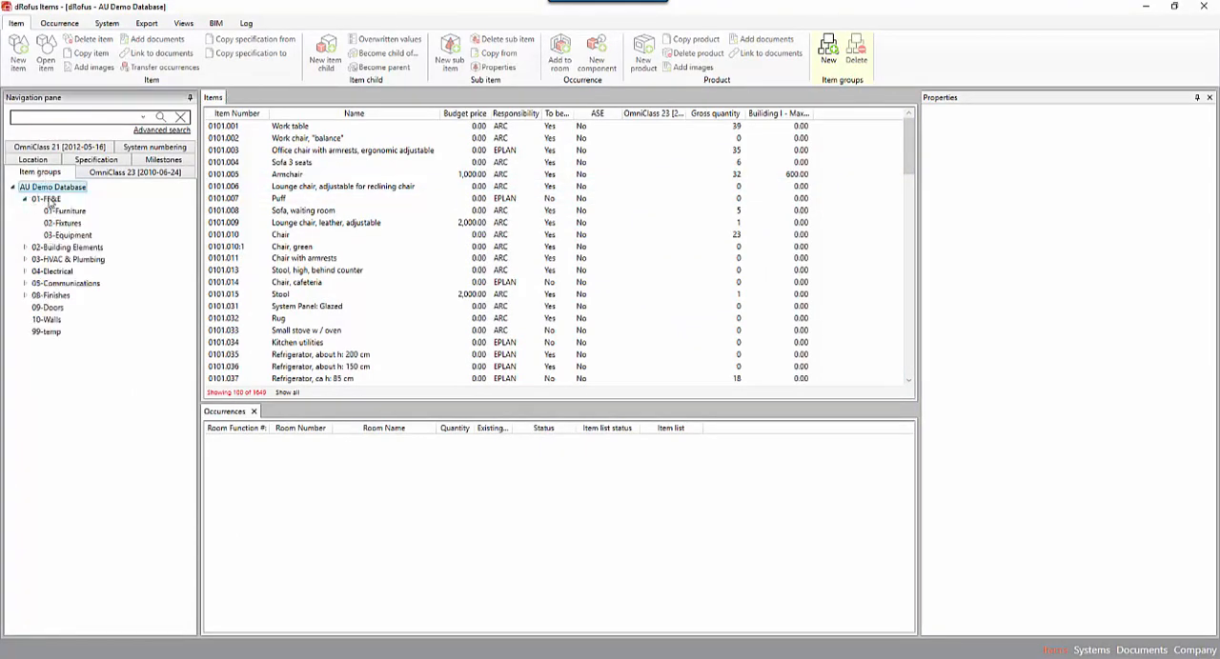
click(65, 247)
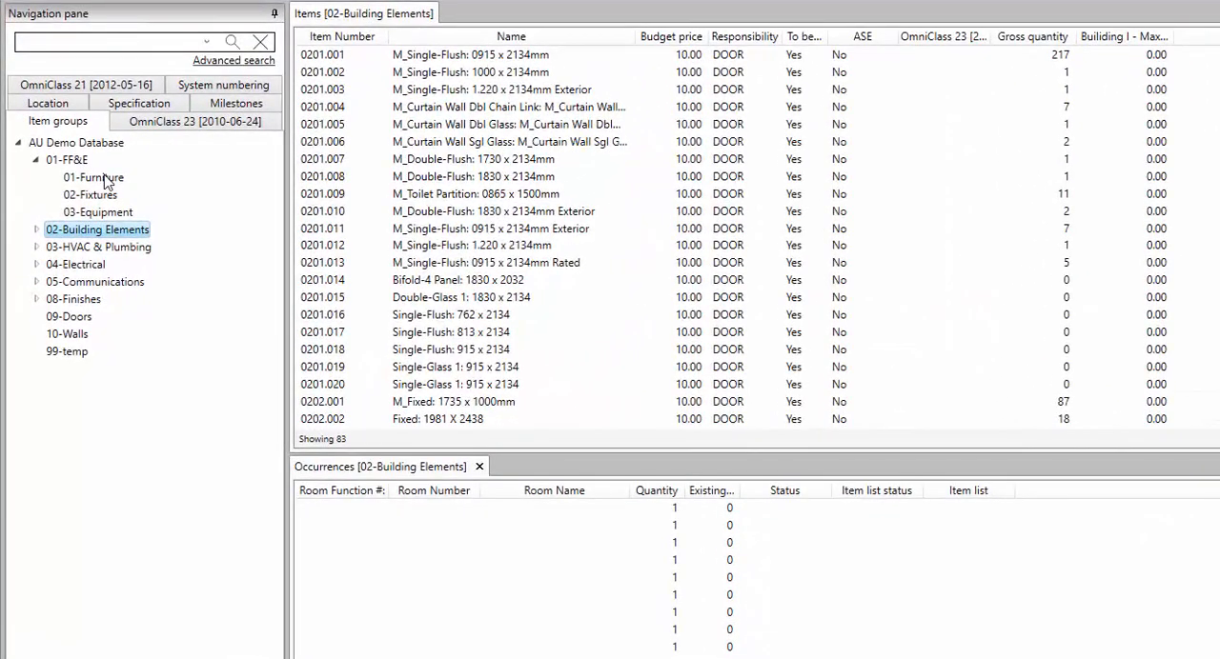
click(71, 211)
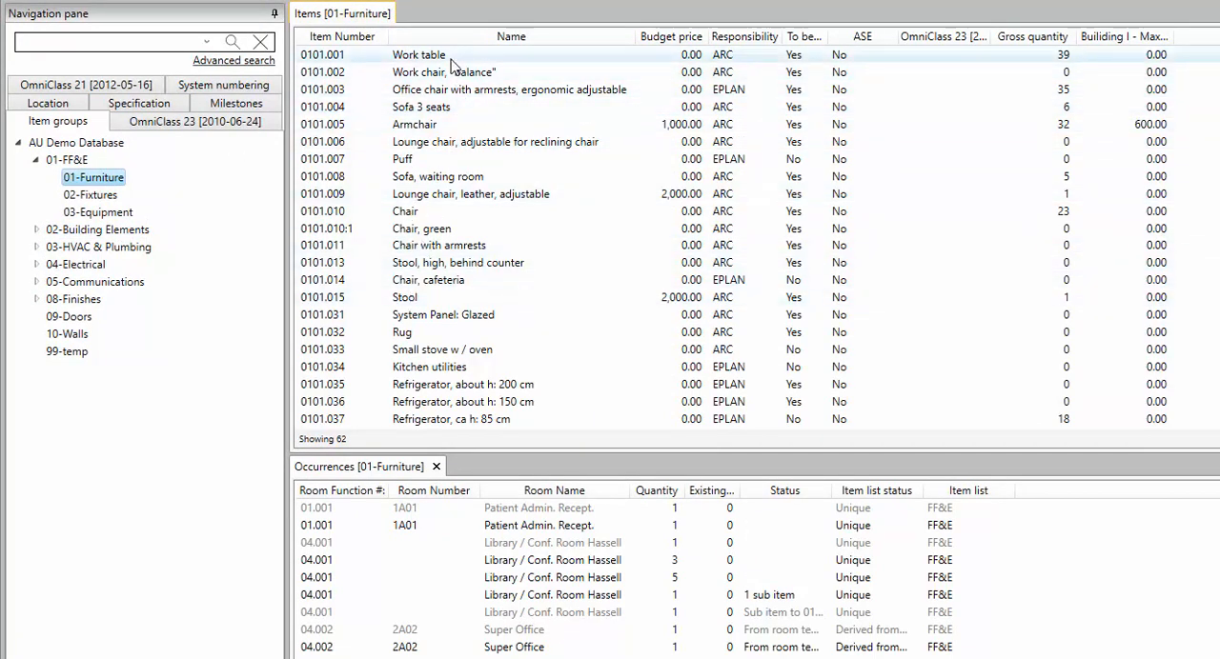
click(401, 59)
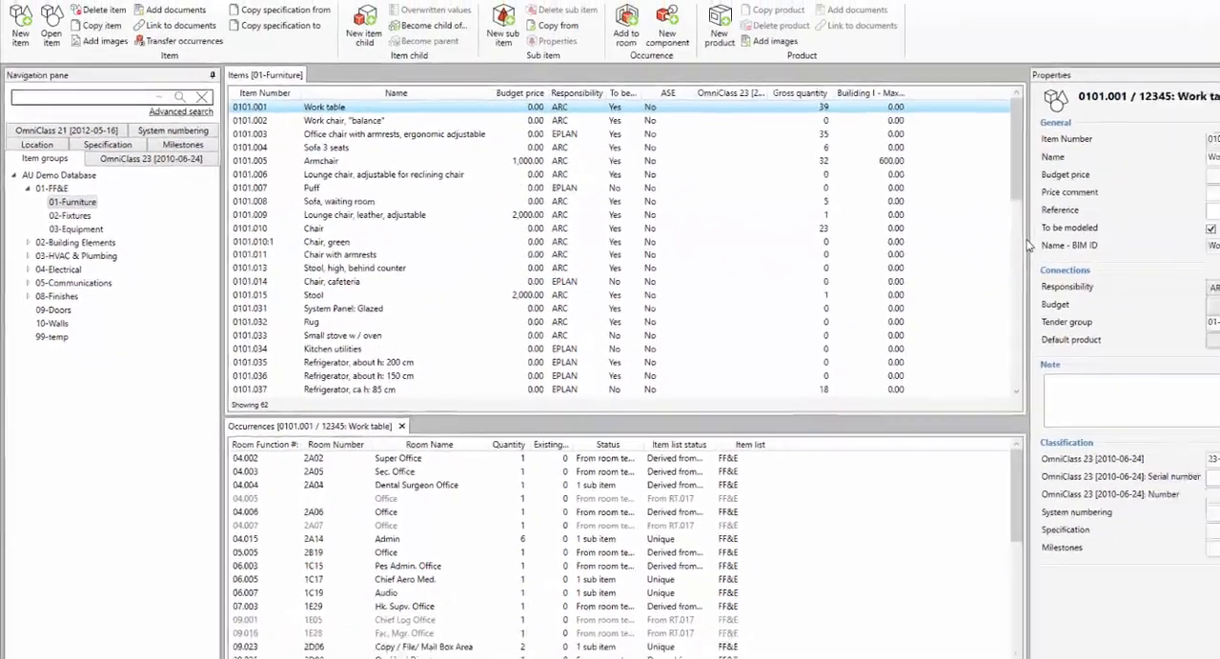
drag(1027, 244, 987, 240)
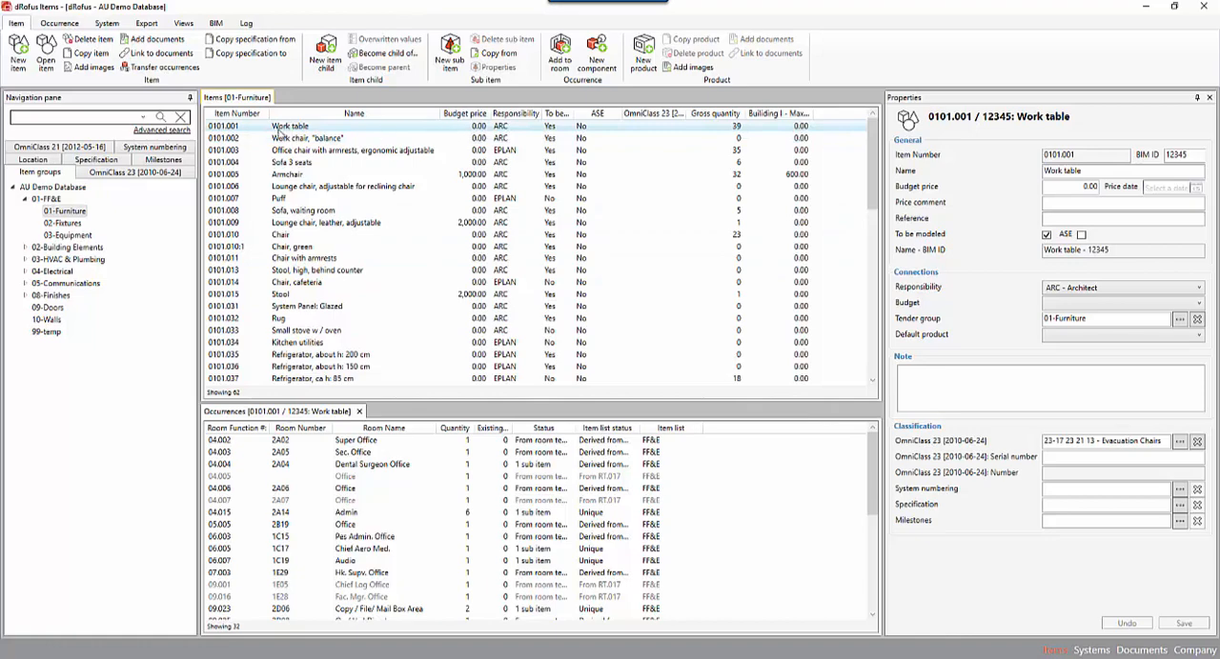
Look at the Specification status choices for the Work table item and cancel the selection.
click(311, 128)
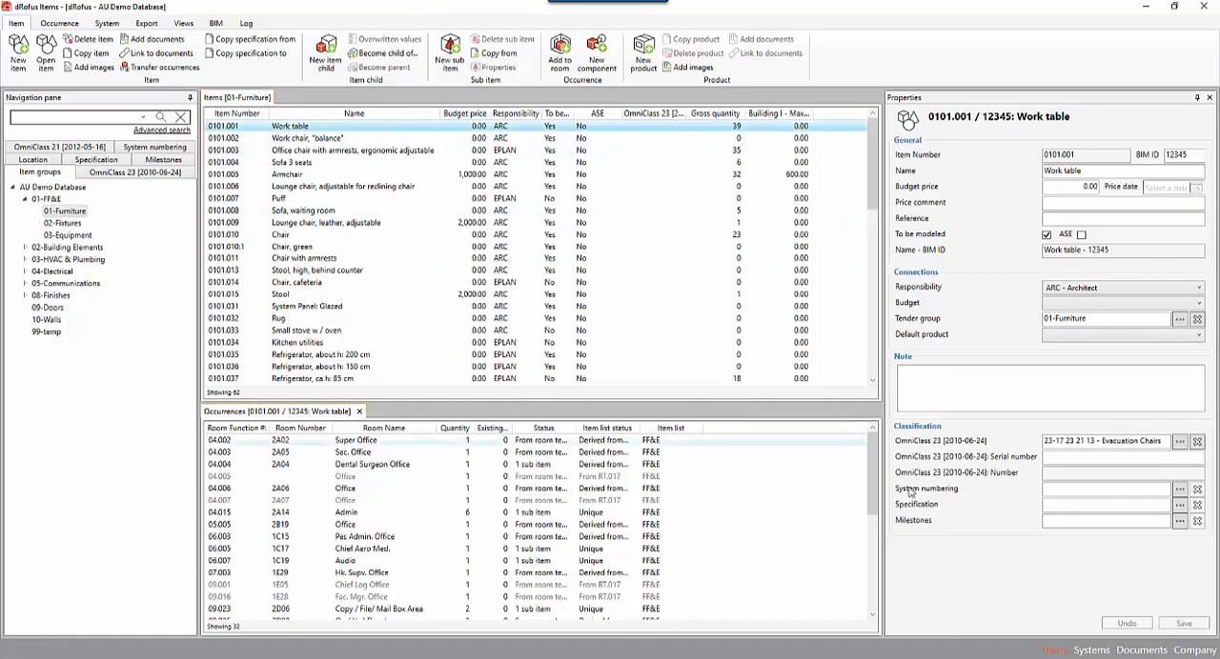
click(1180, 510)
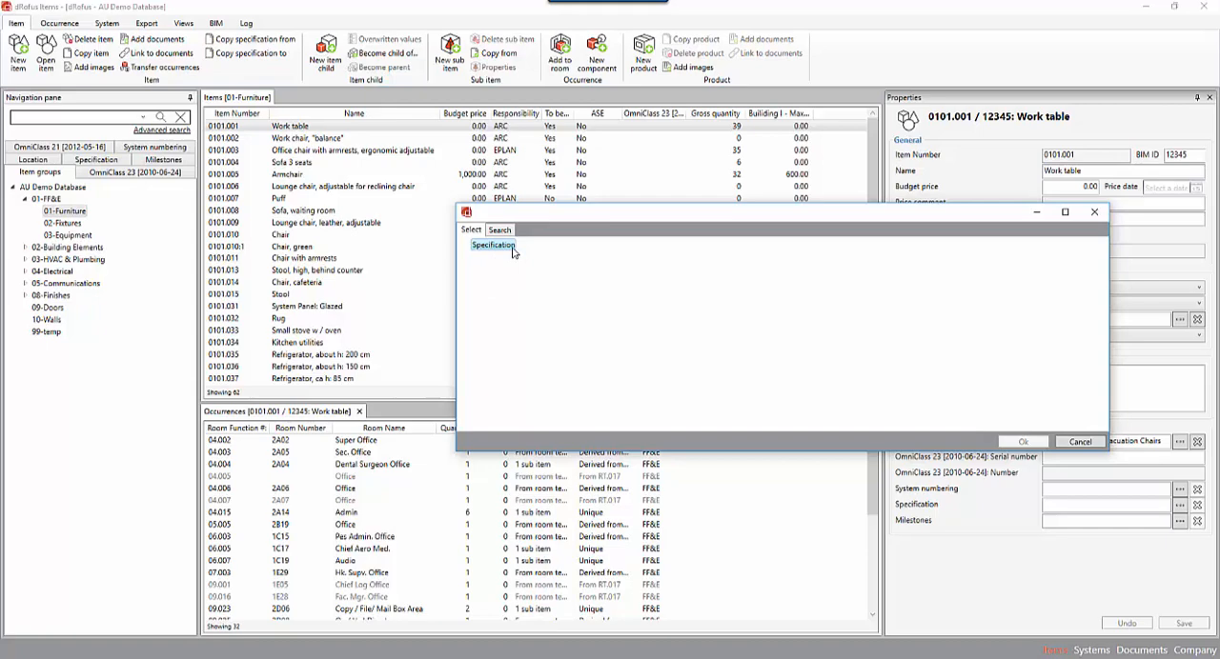
click(1079, 442)
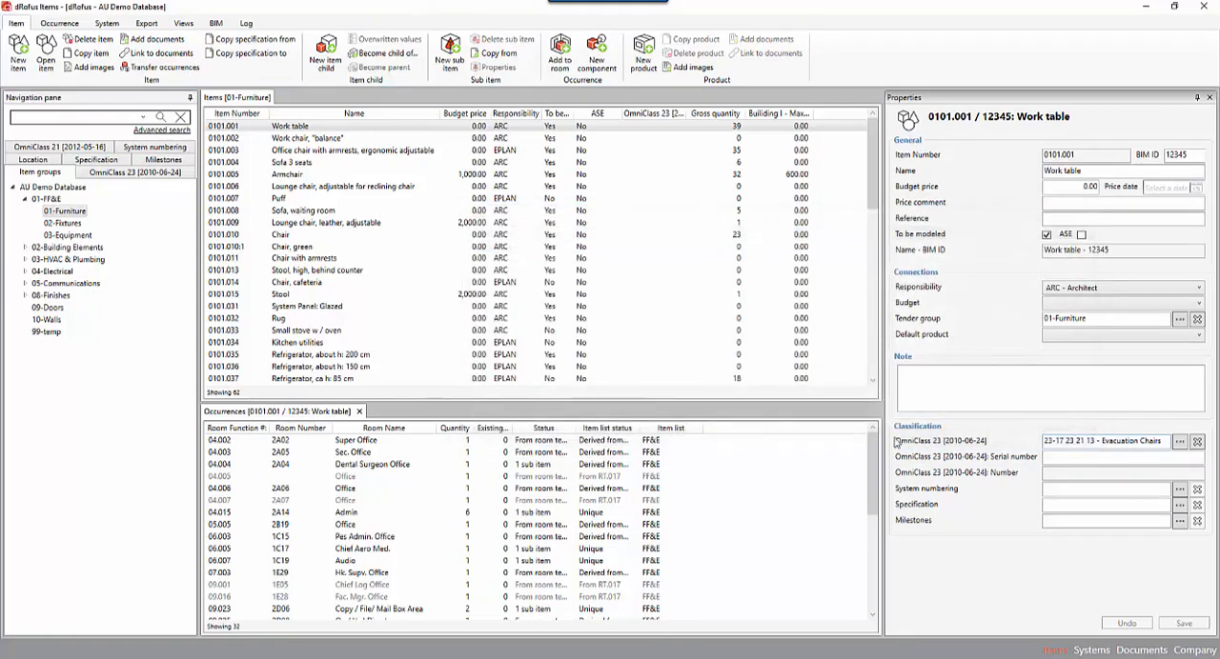
Create a Specification status with code 01 and name Created.
click(92, 160)
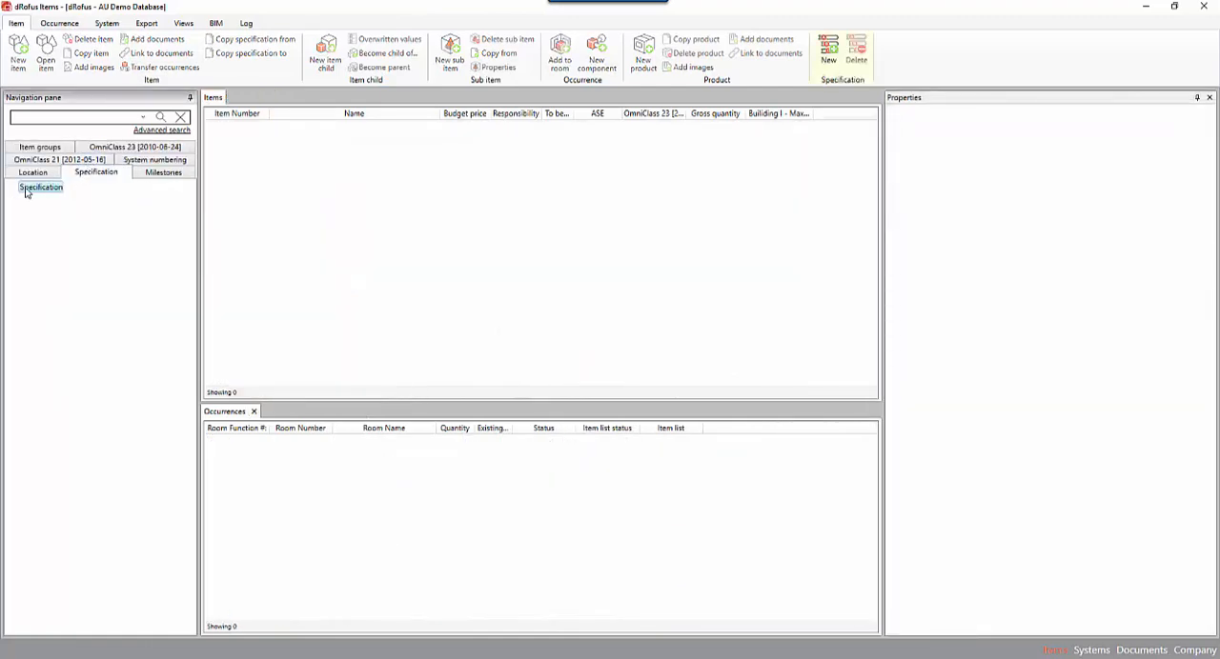
click(827, 56)
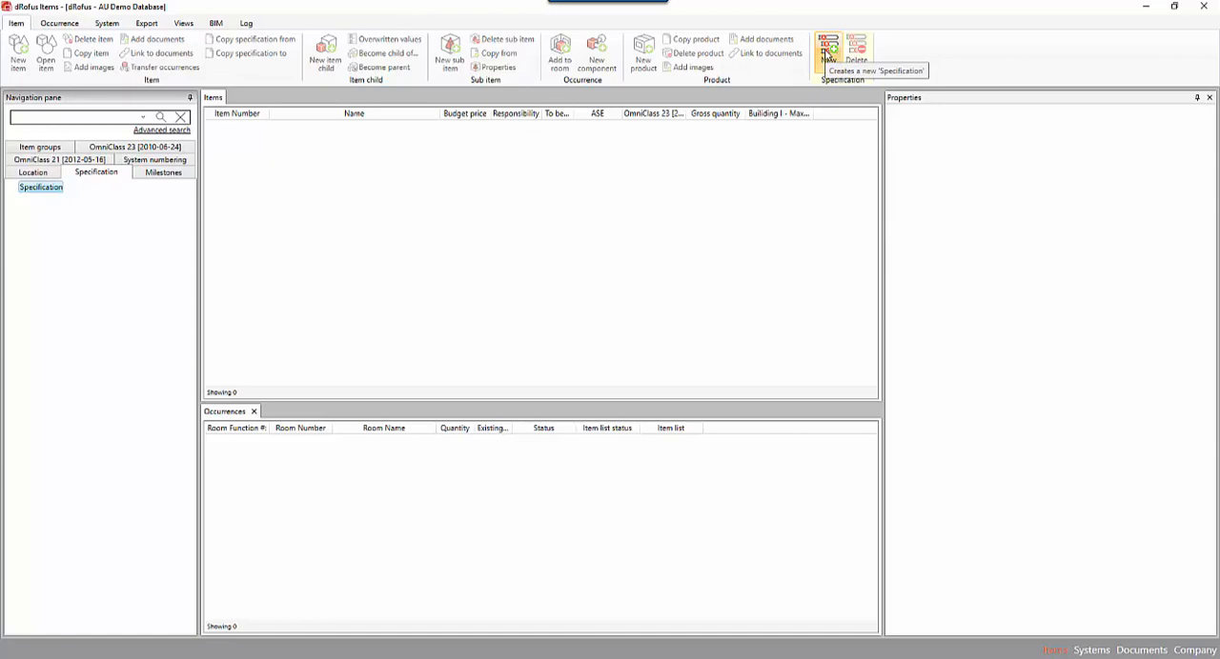
click(827, 55)
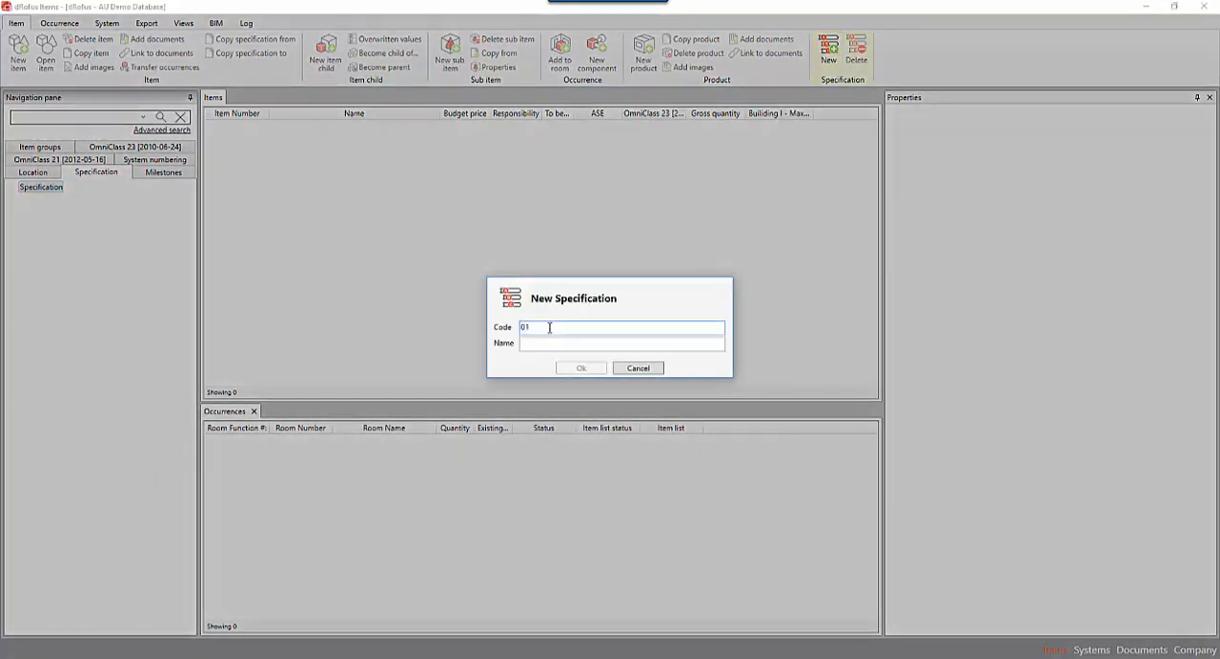
key(Tab)
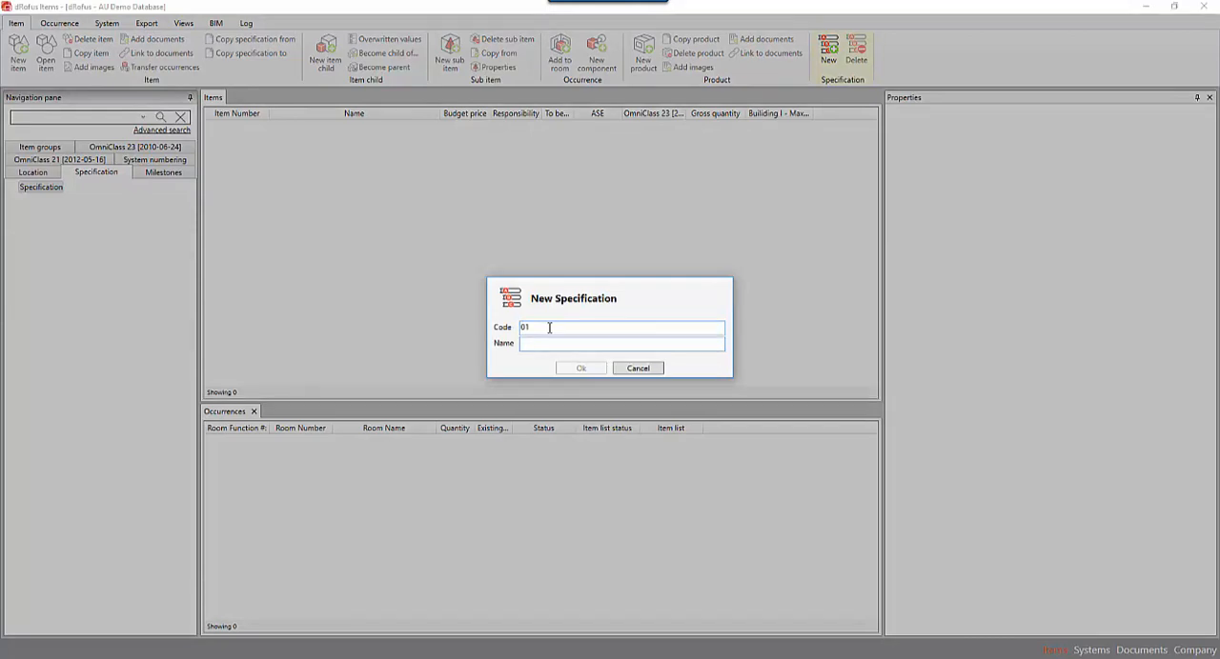
text(Created)
key(Return)
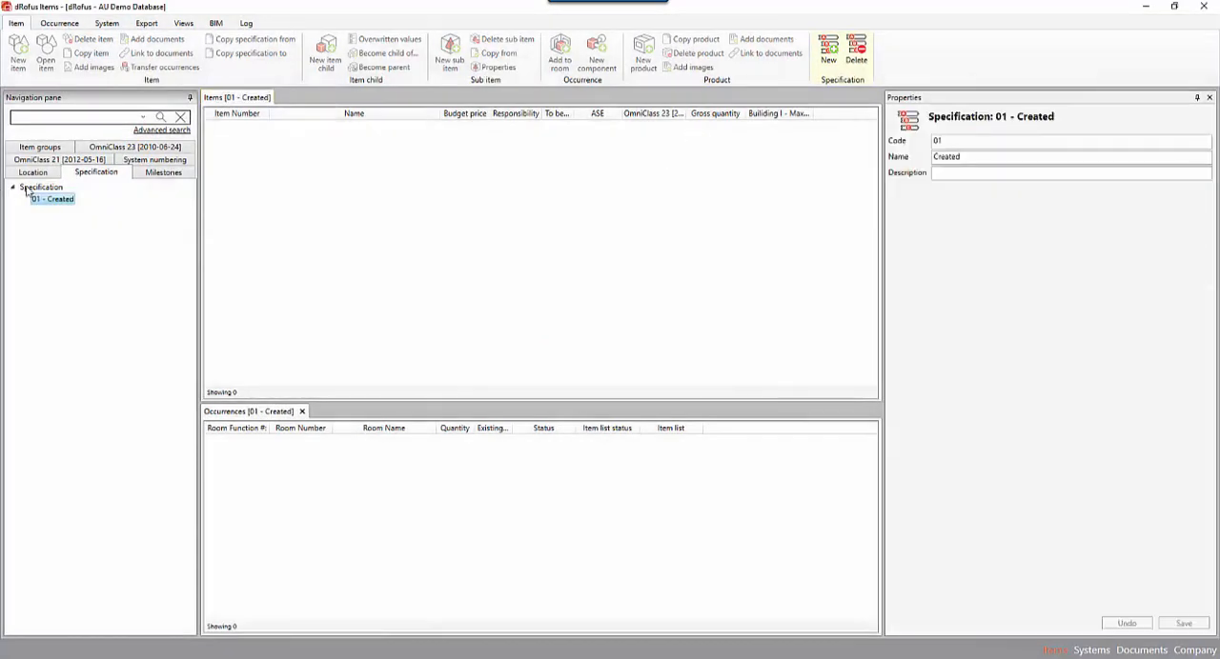
Create a second Specification status with code 02 and name In specification.
click(827, 55)
text(In speci)
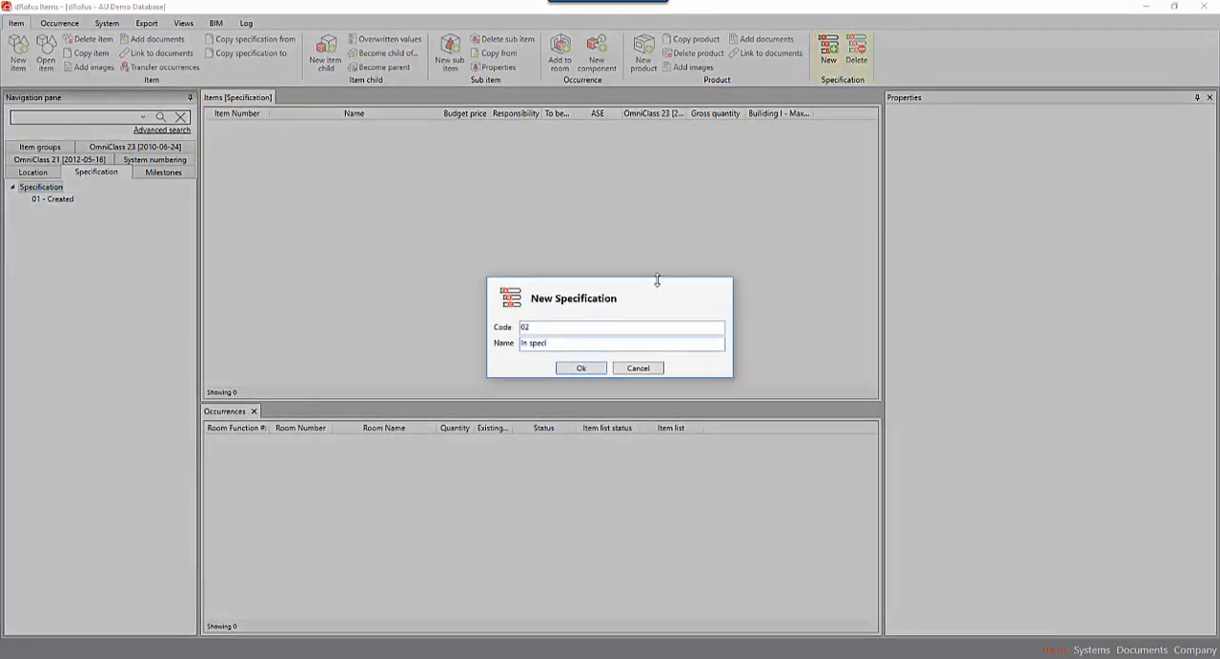
text(fication)
key(Return)
Create a third Specification status with code 03 and name Specification finished.
click(827, 56)
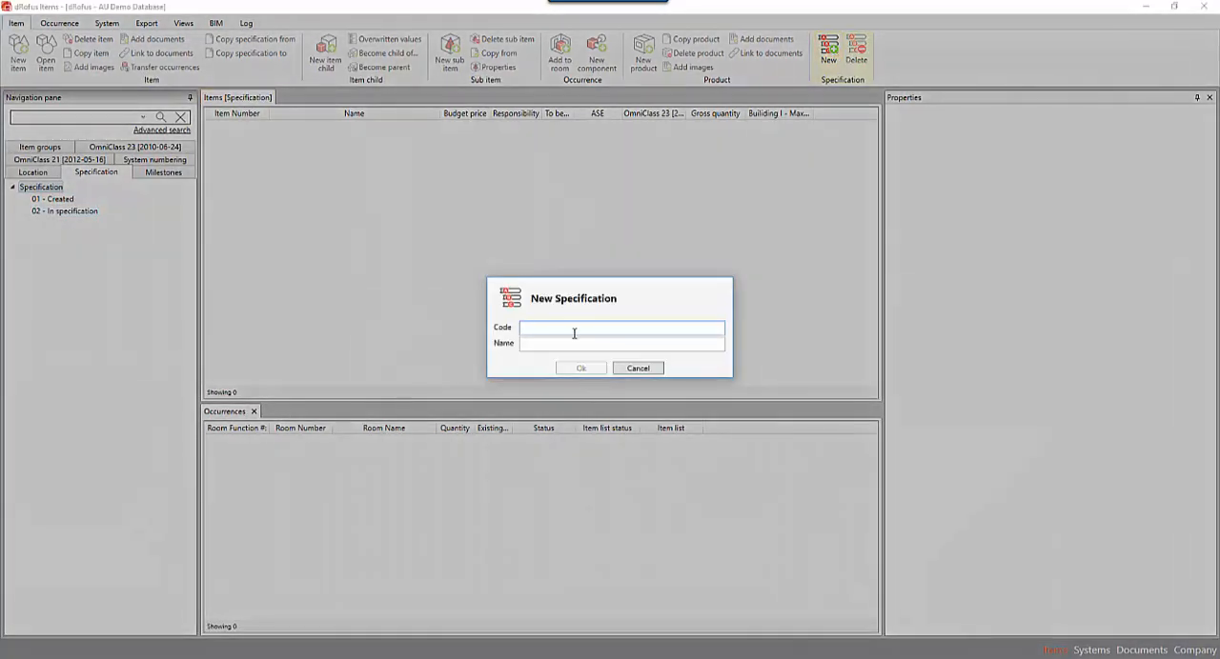
text(Specification finished)
key(Return)
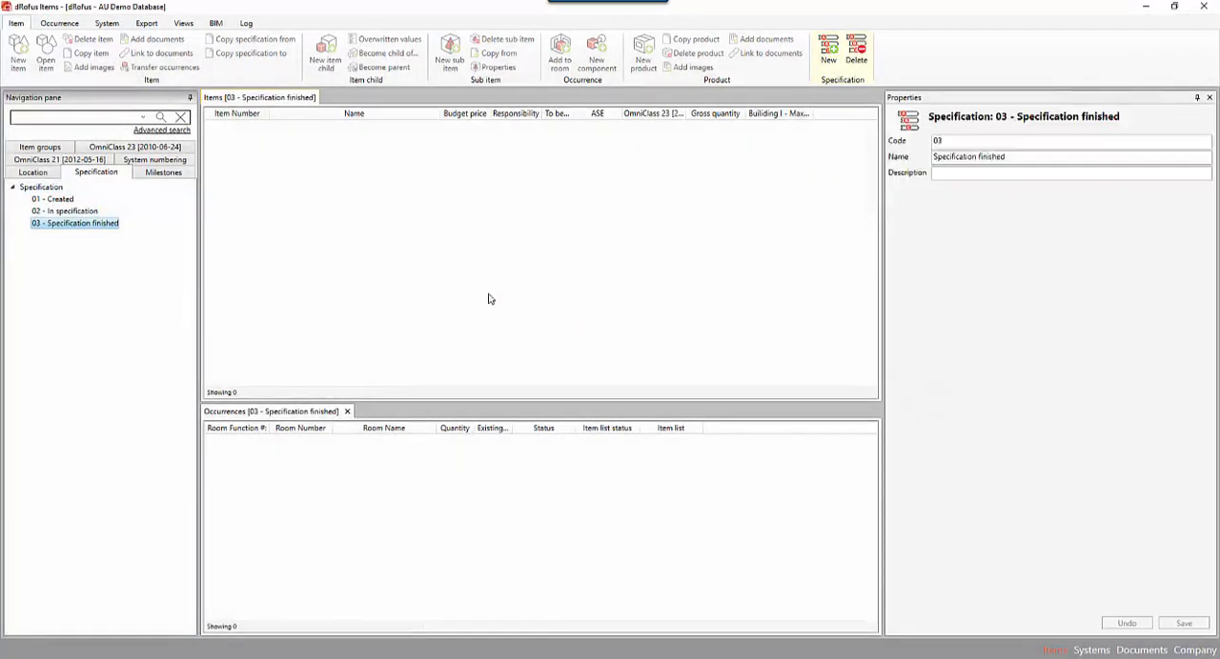
Create a fourth Specification status with code 04 and name Accepted.
click(827, 55)
text(Accepted)
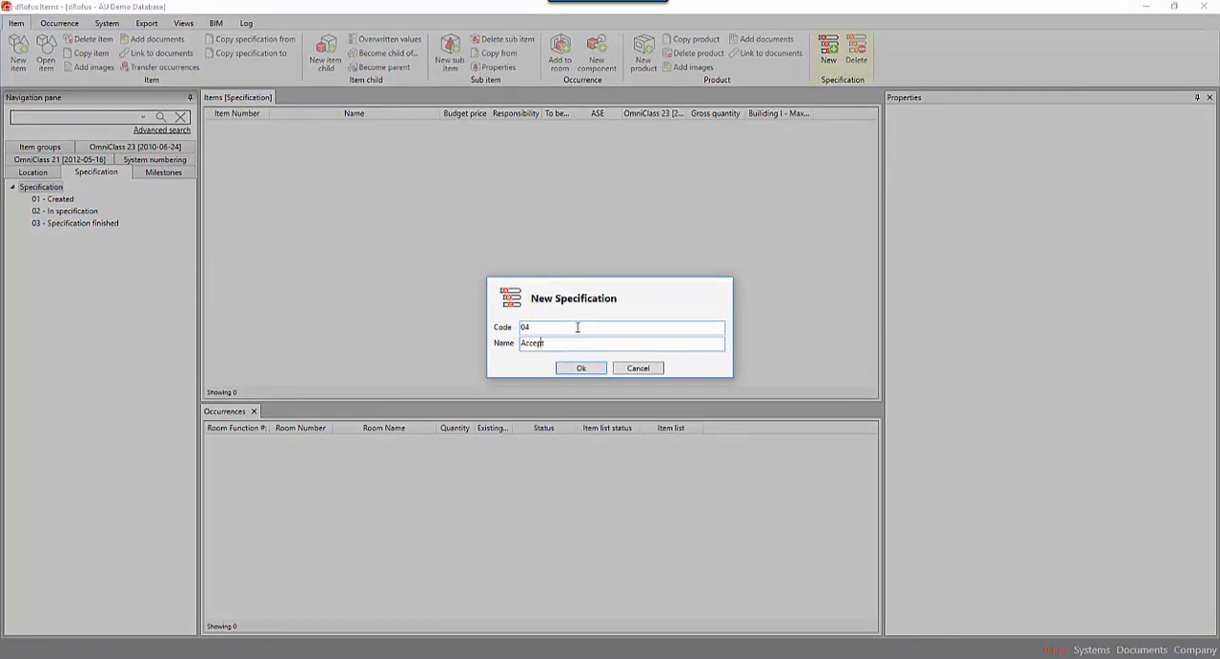
key(Return)
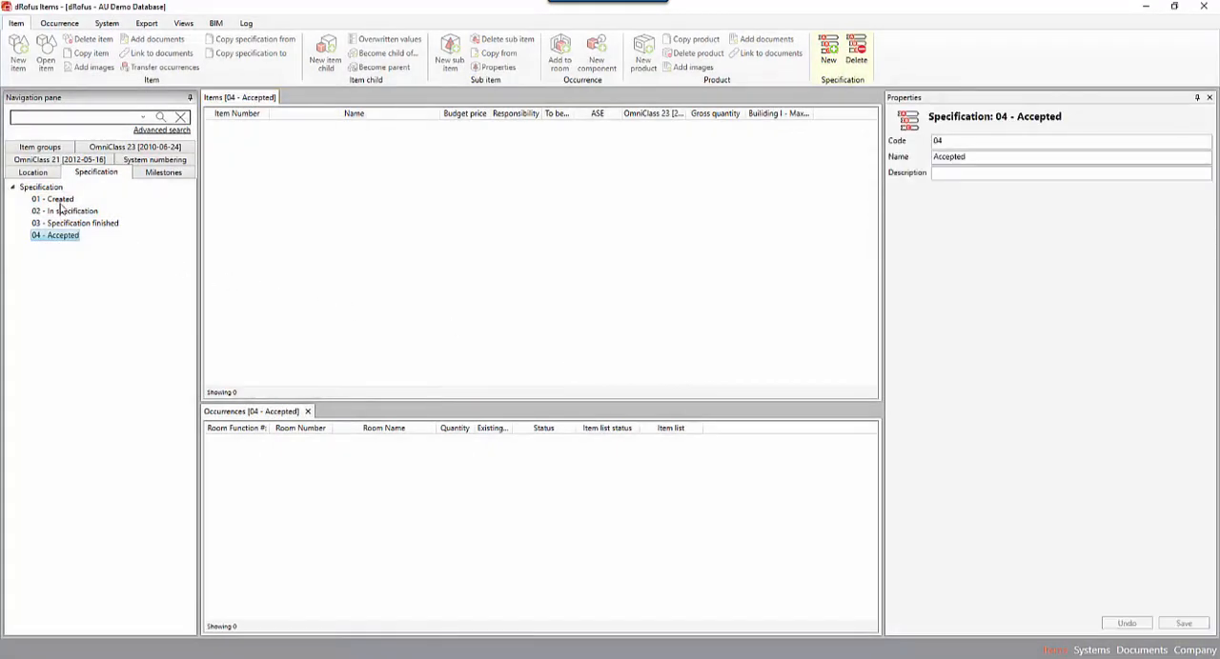
Review the Specification statuses Created, In specification, Specification finished and Accepted one by one.
click(62, 200)
click(62, 212)
click(62, 225)
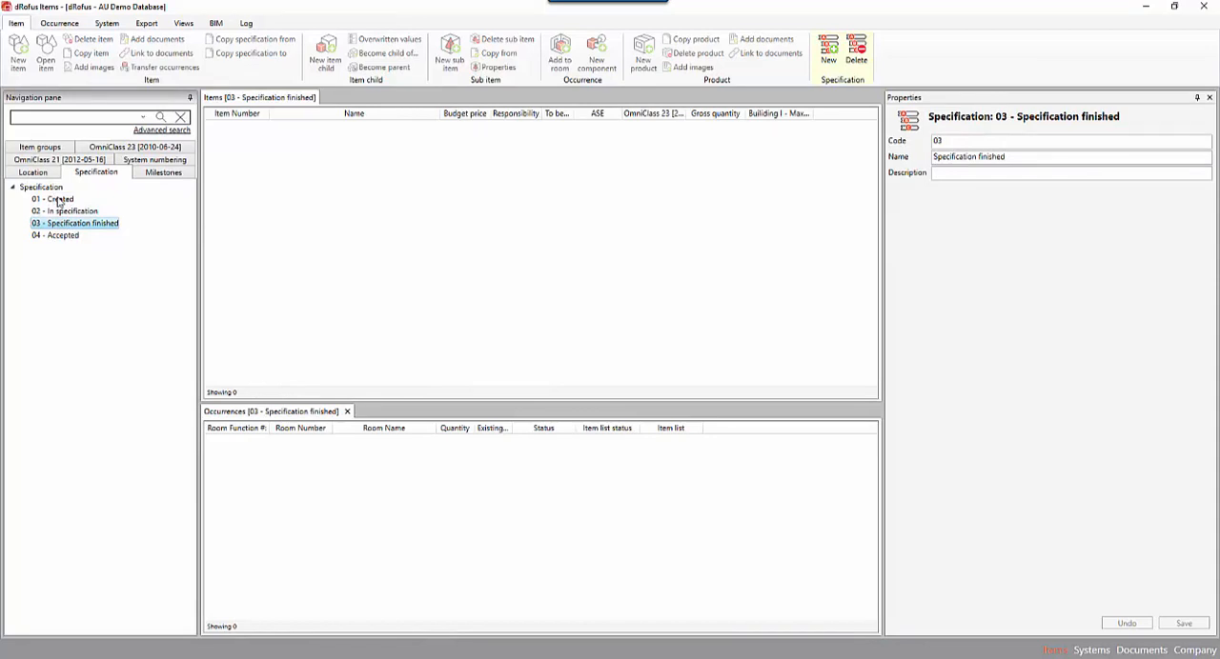
click(58, 200)
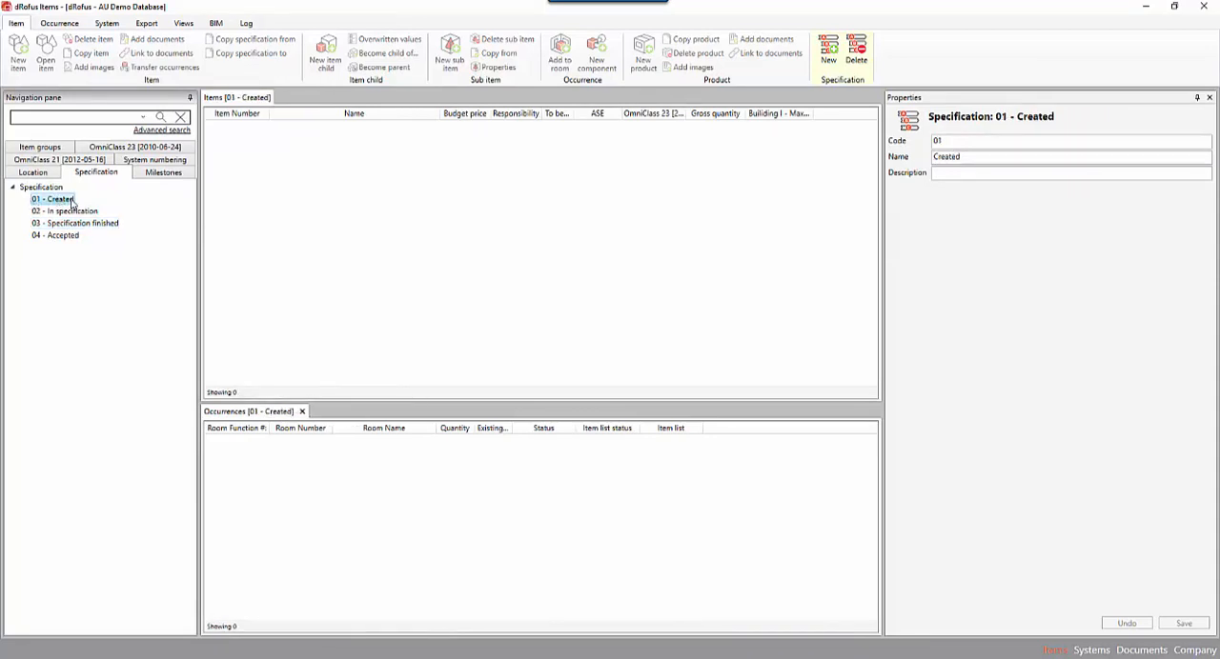
click(68, 212)
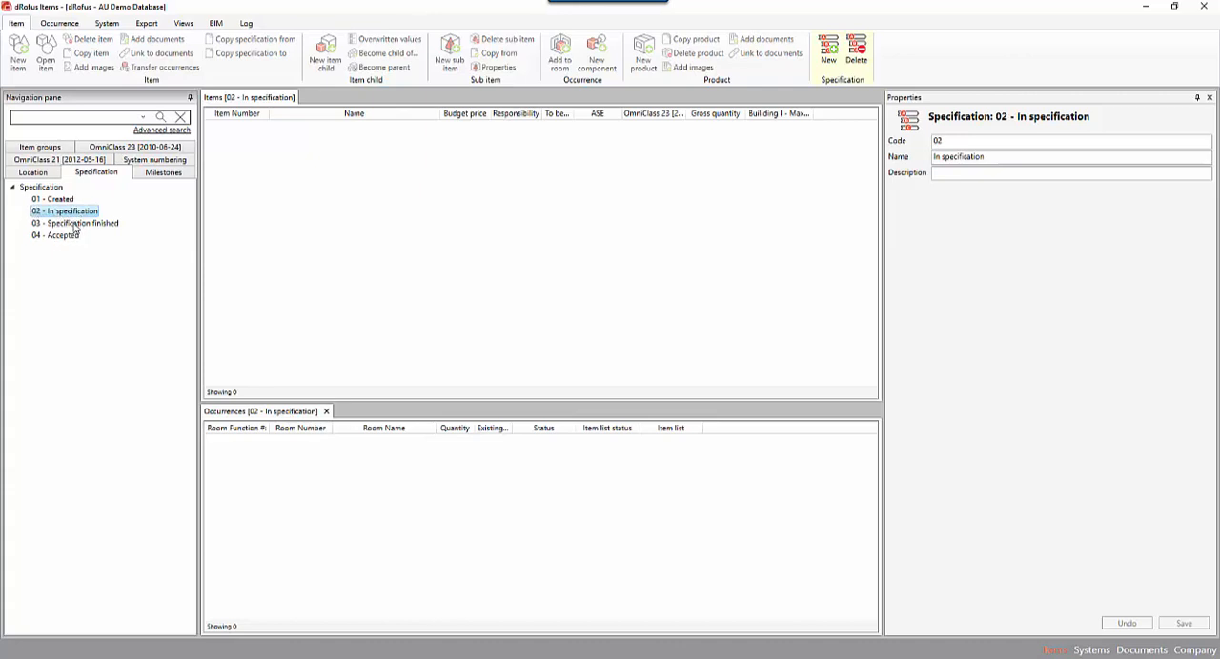
click(74, 225)
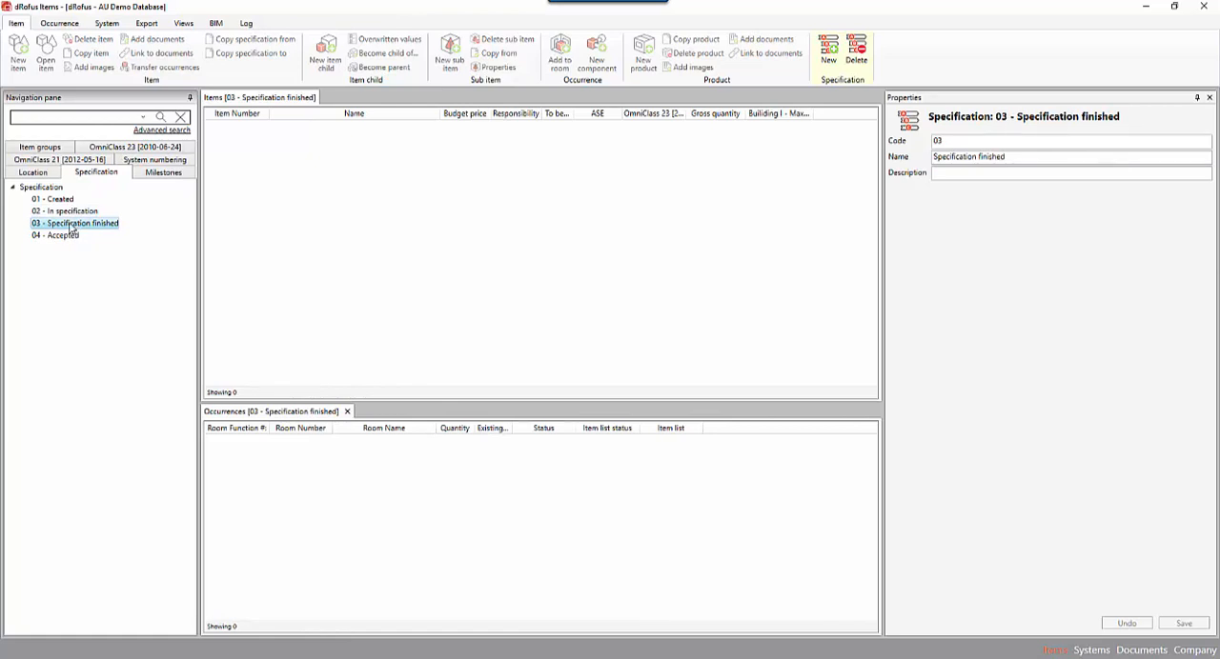
click(64, 237)
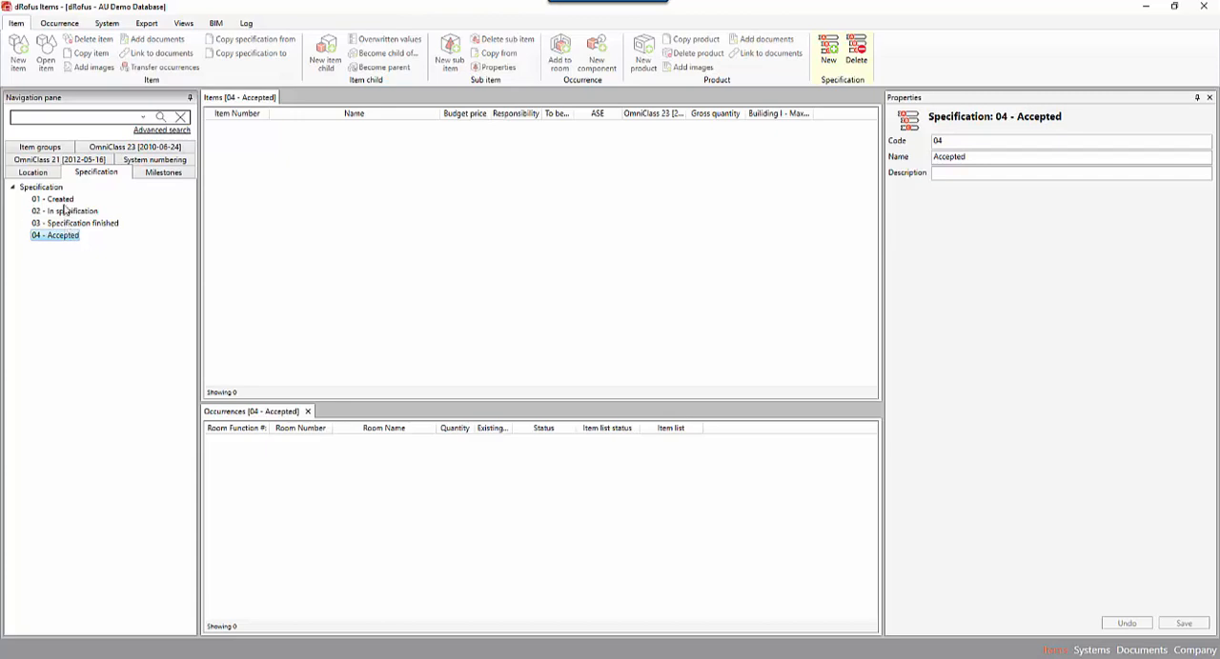
Set the Specification status of the Work table item in the 01-Furniture group to 01 - Created and save the change.
click(47, 150)
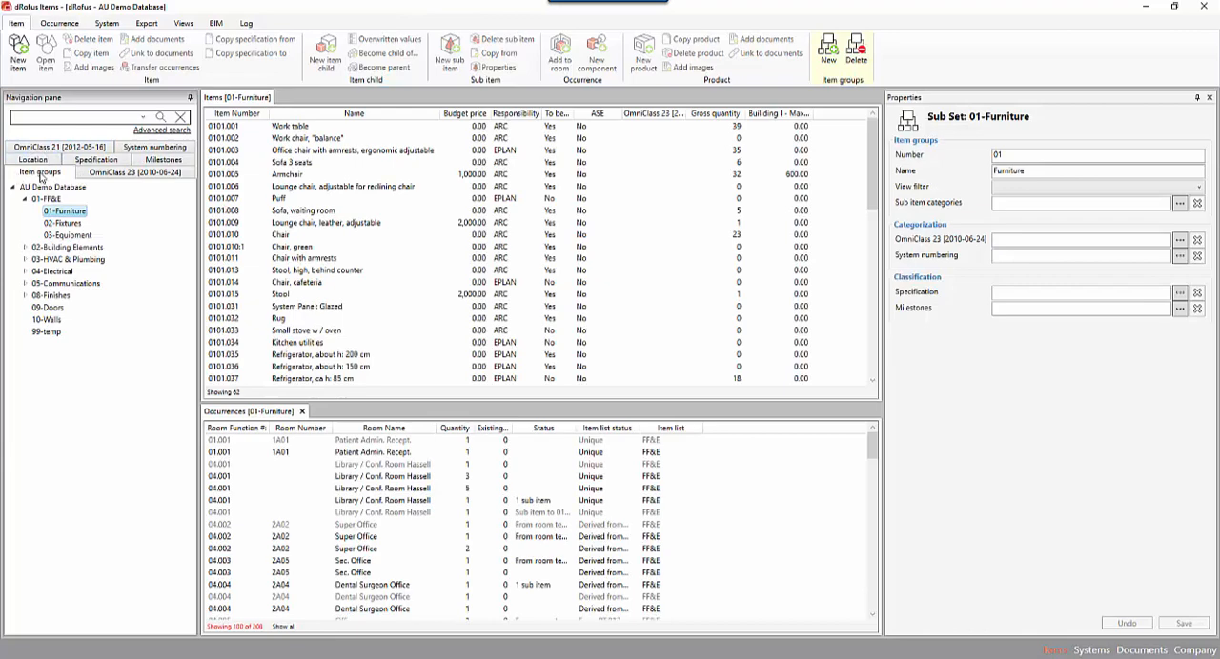
click(61, 225)
click(65, 212)
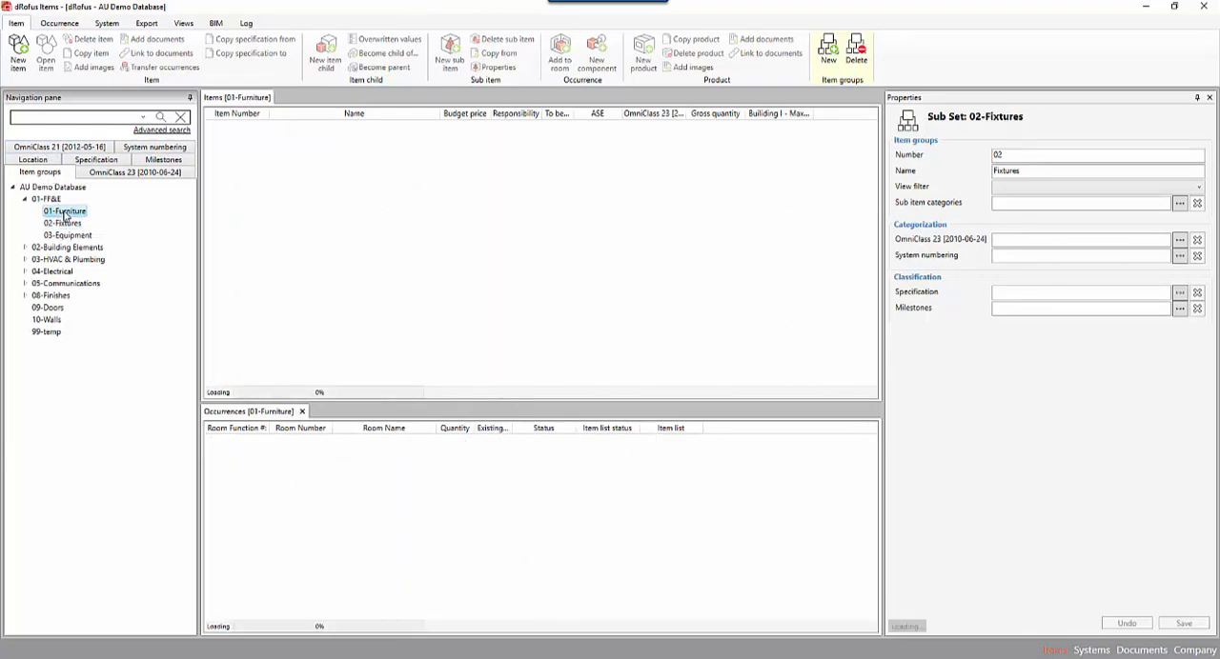
click(291, 127)
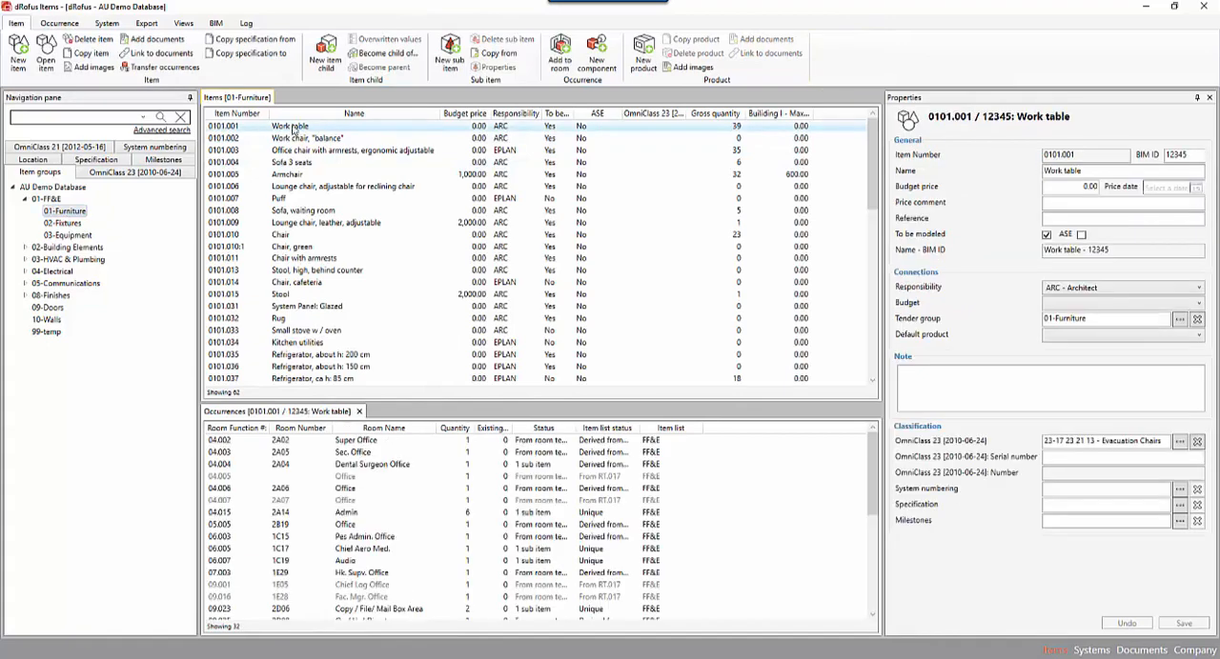
click(1180, 505)
click(515, 270)
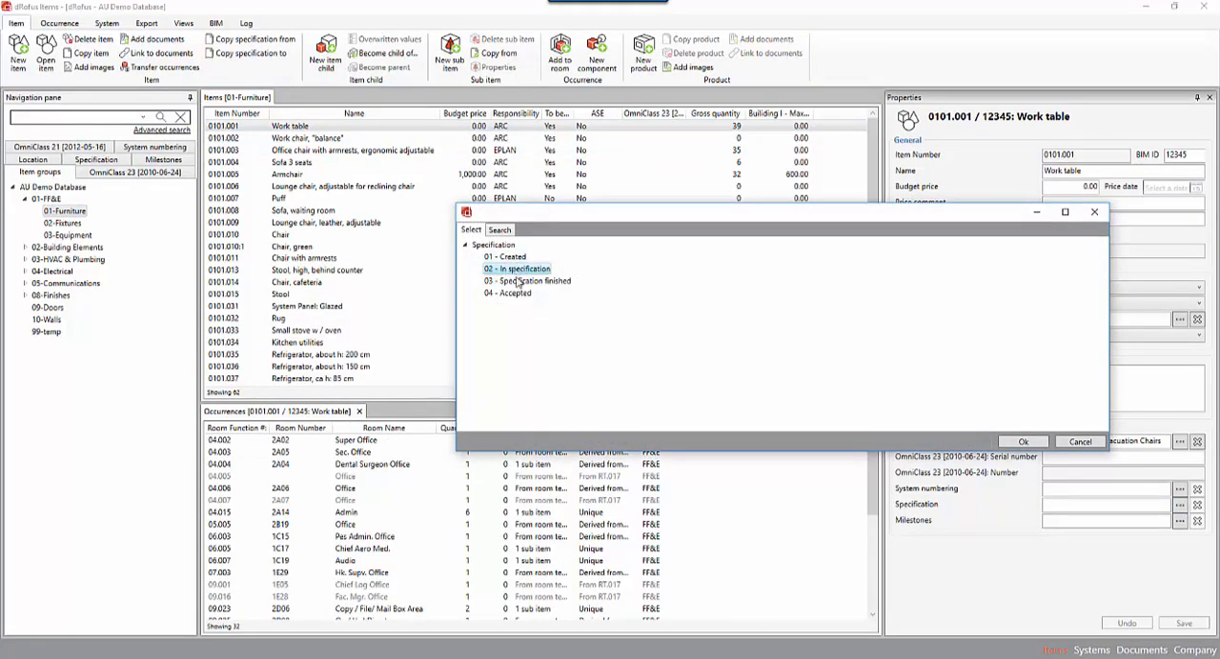
click(511, 293)
click(519, 281)
click(514, 257)
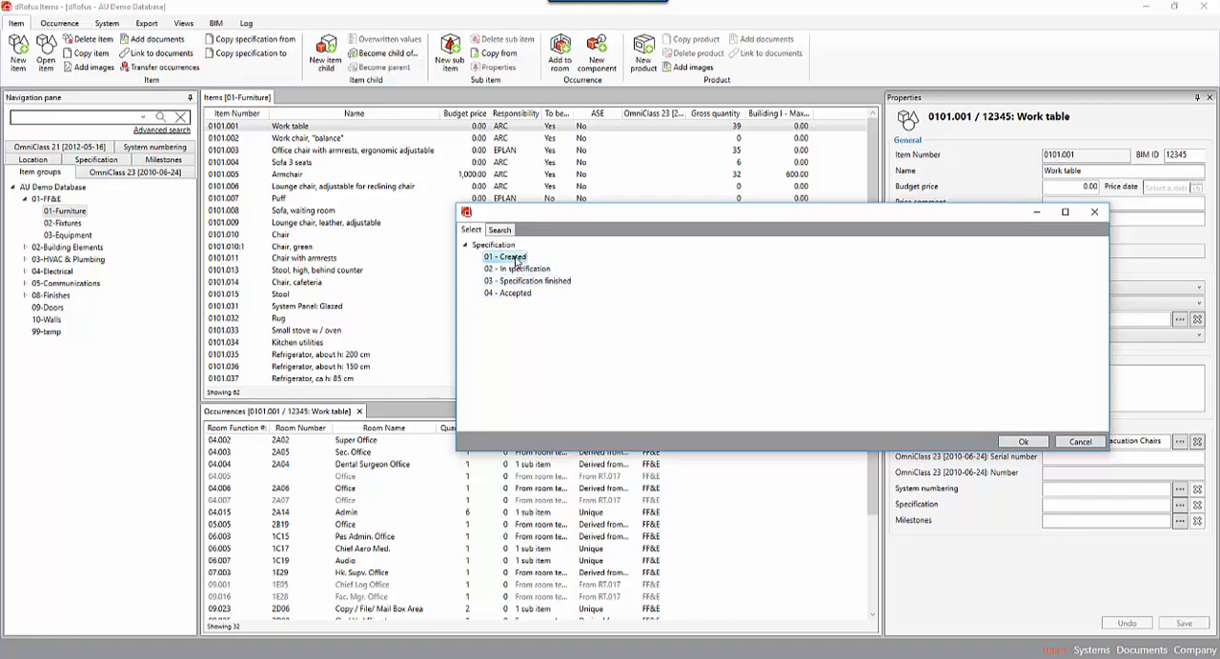
drag(575, 219, 525, 219)
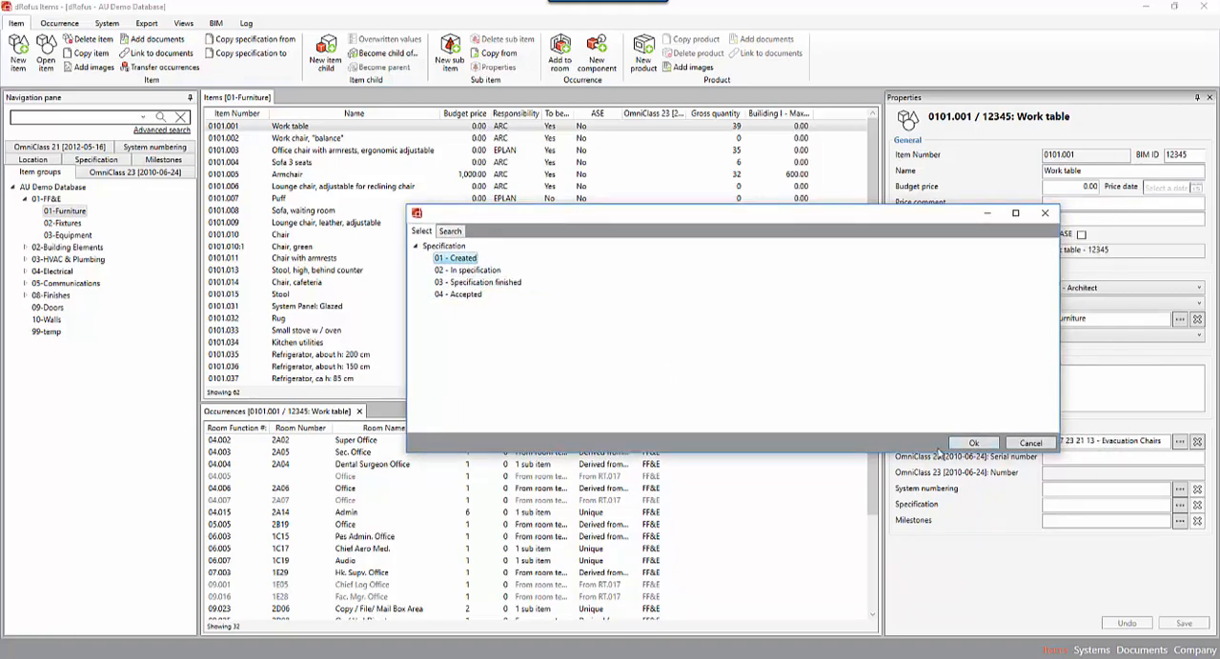
click(973, 445)
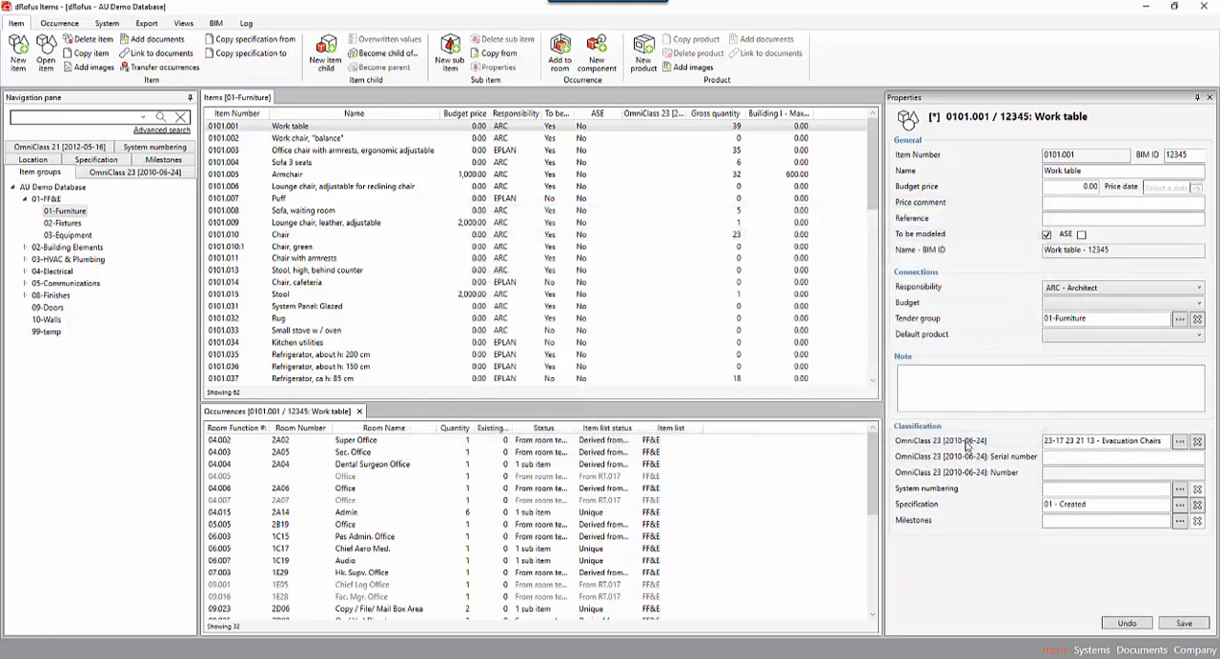
click(330, 141)
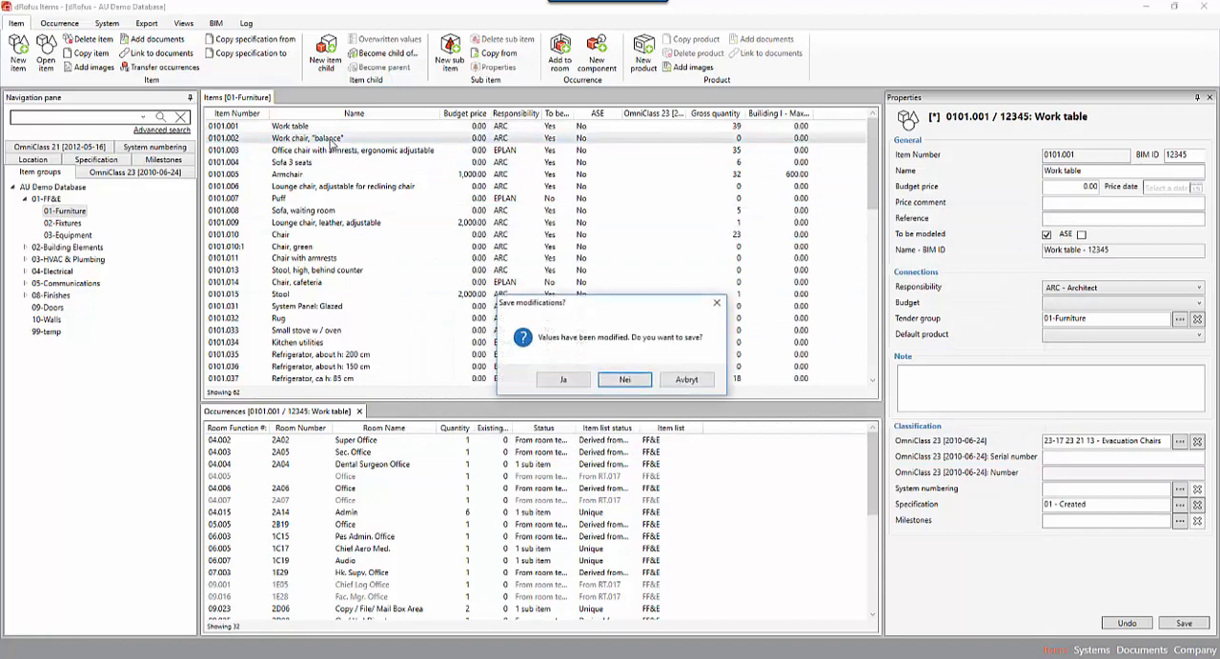
click(576, 381)
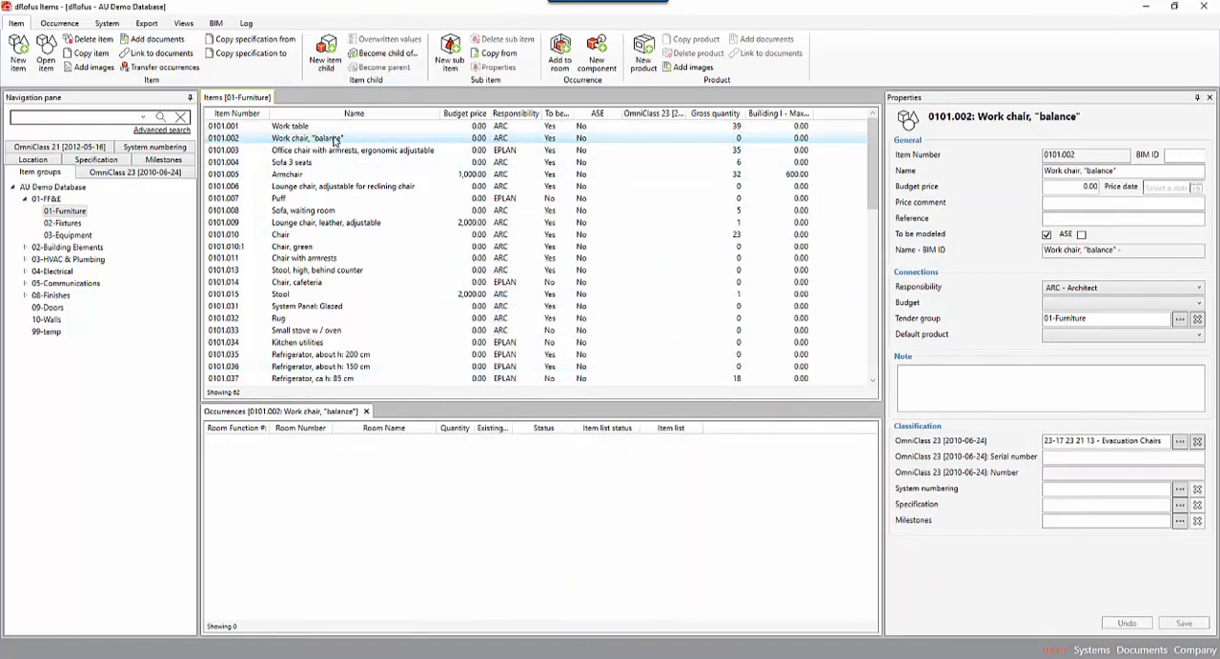
Set the Specification status of items 0101.002 through 0101.006 together to 02 - In specification and save.
shift+click(329, 188)
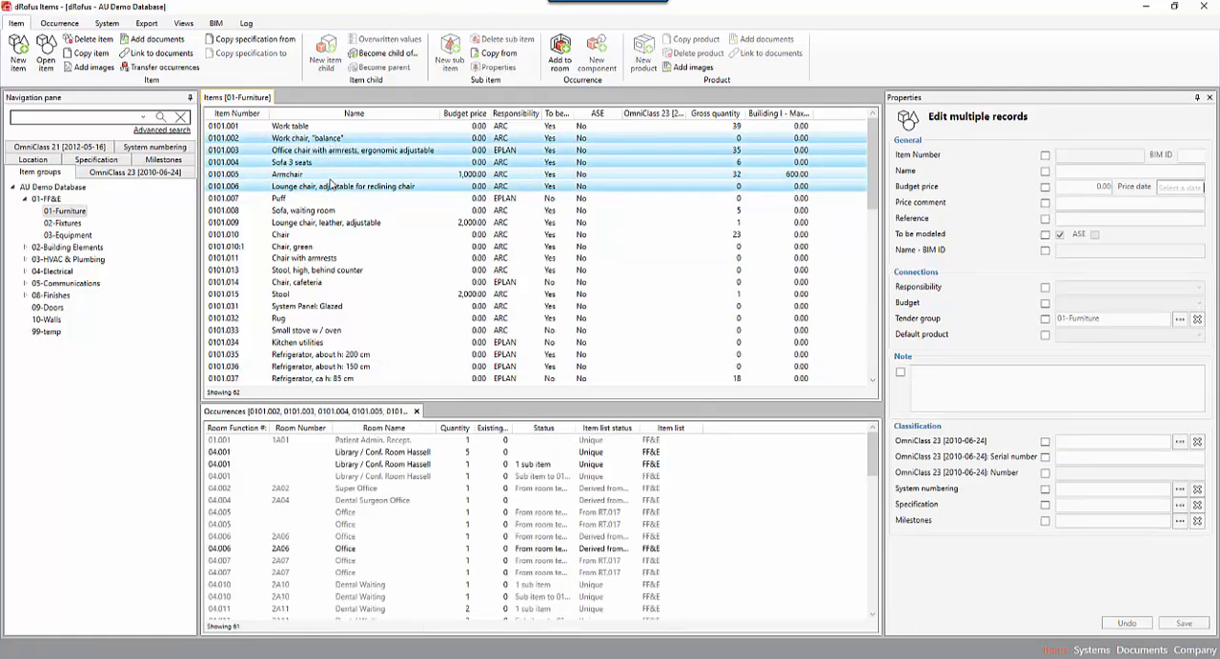
click(978, 492)
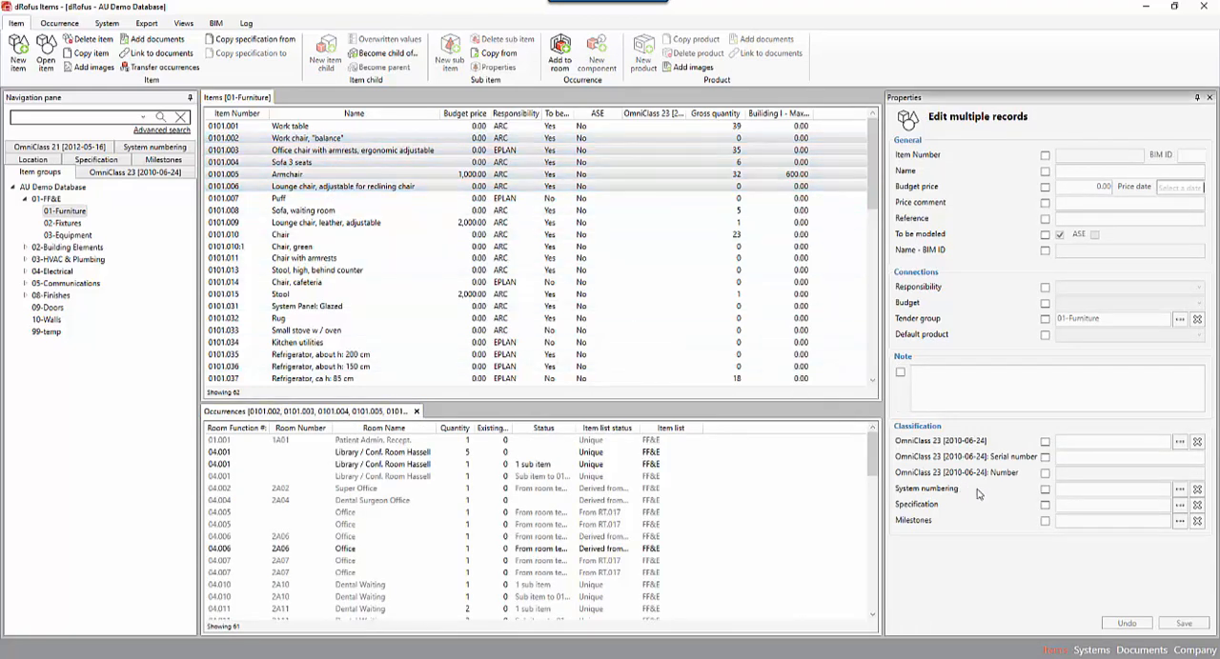
click(1045, 506)
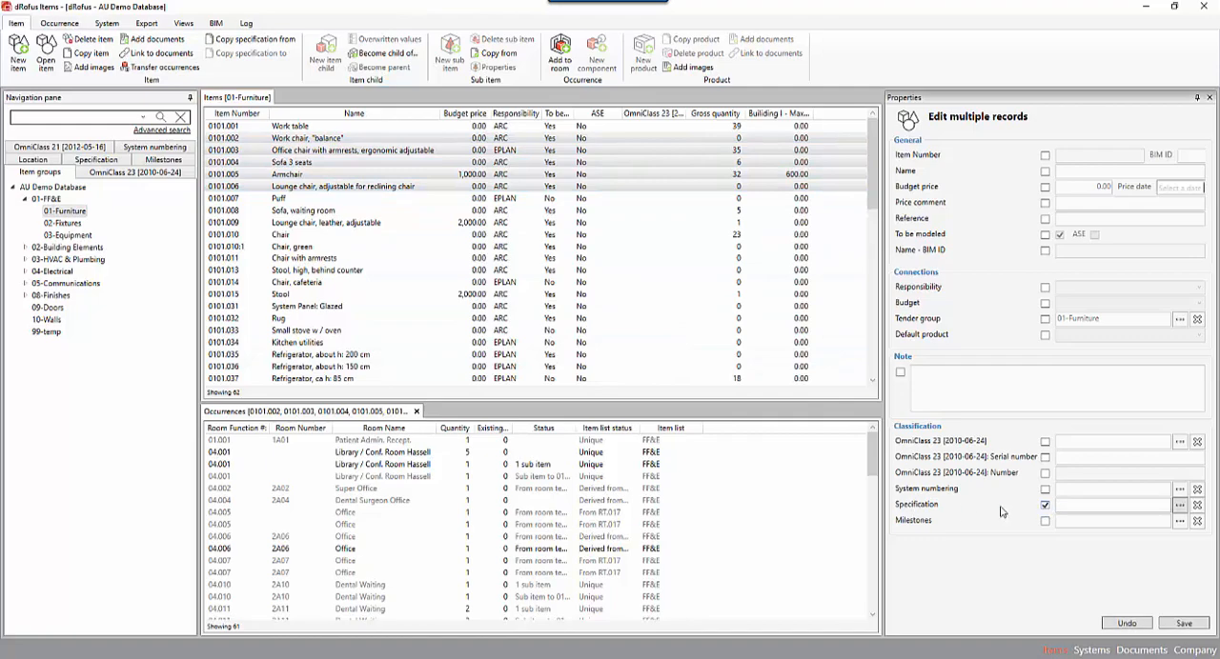
click(1180, 505)
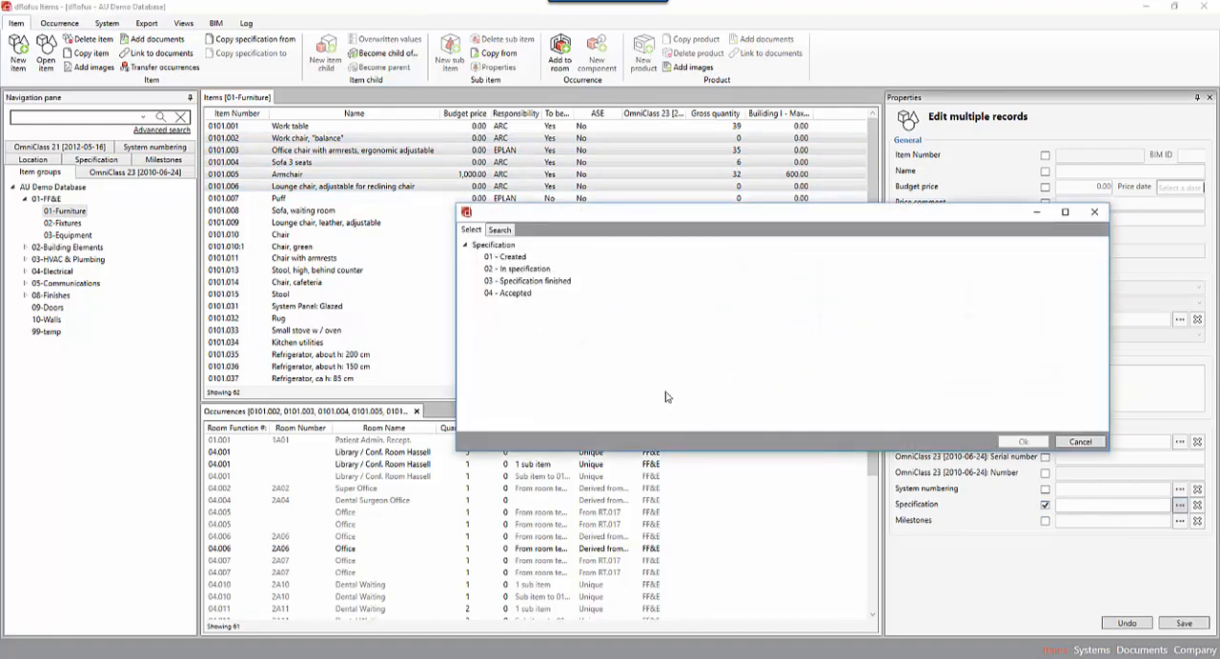
click(517, 271)
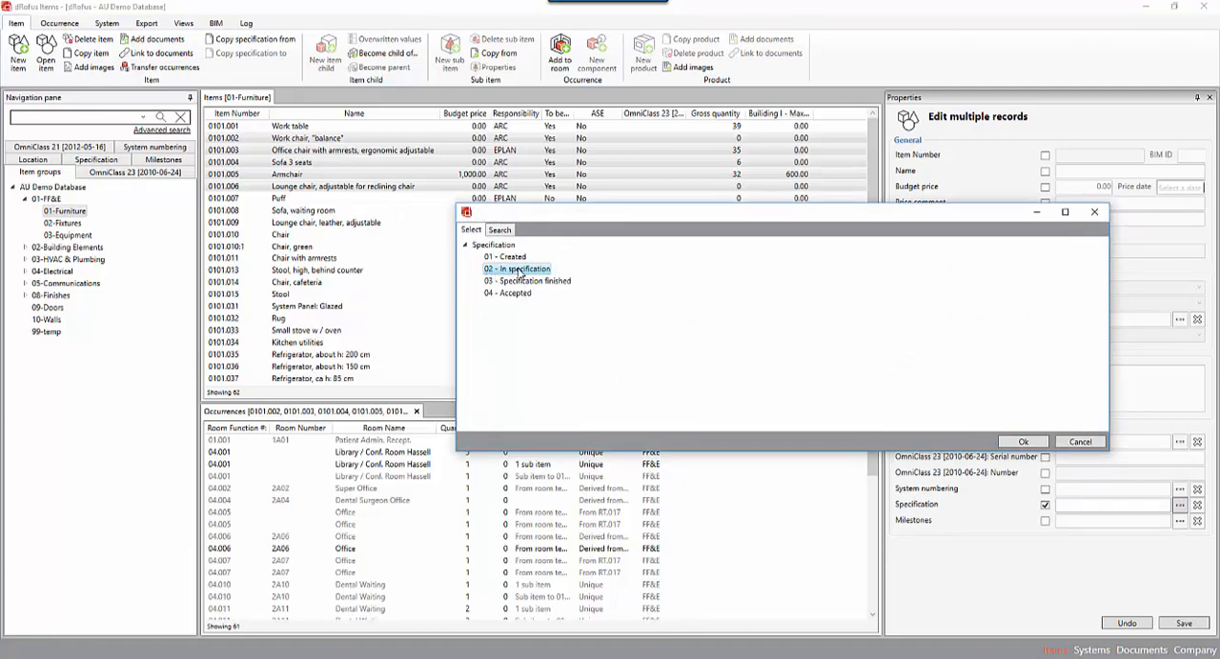
click(1025, 442)
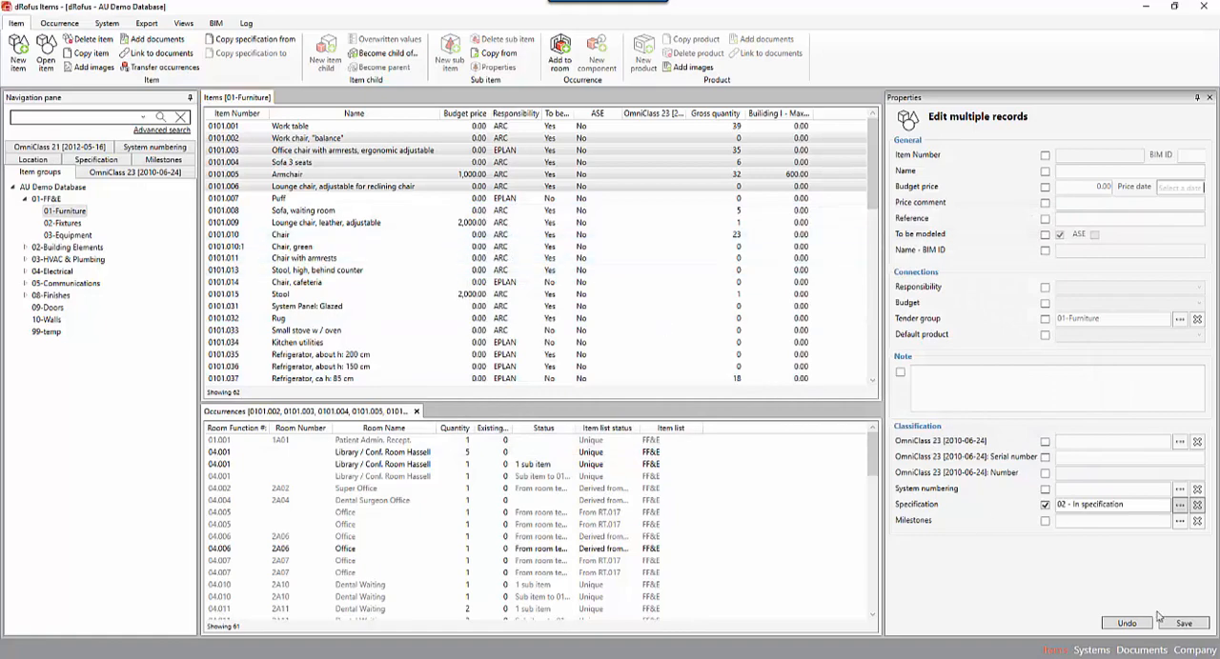
click(1194, 626)
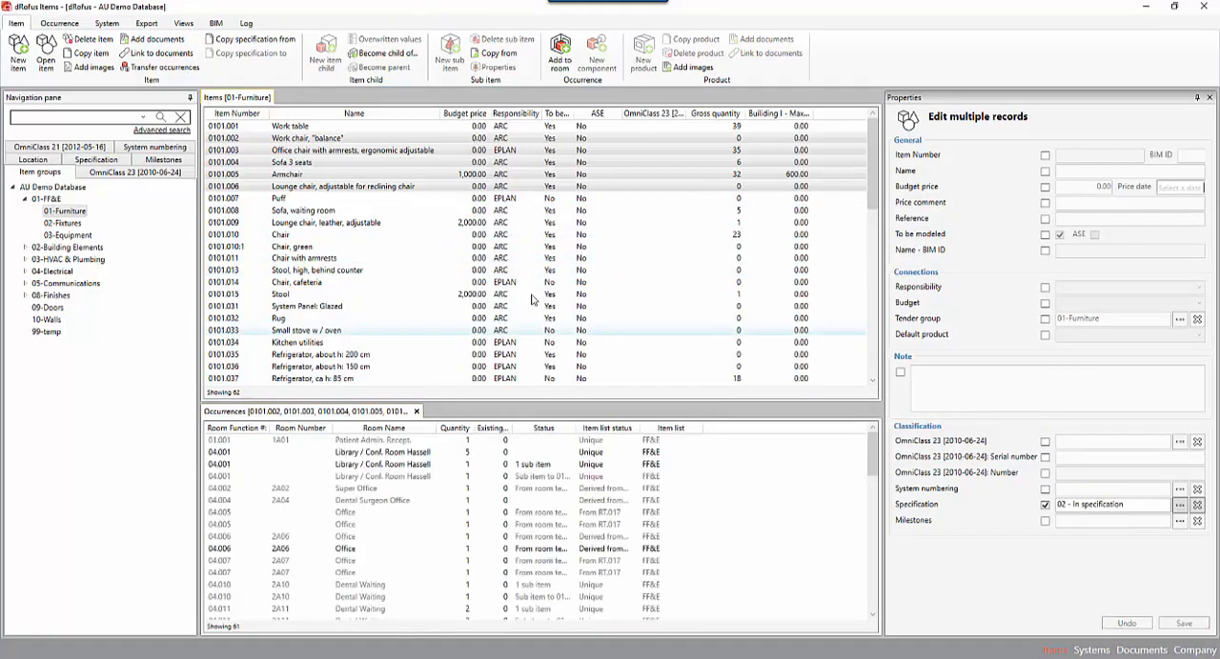
Set the Specification status of items 0101.007 through 0101.013 together to 03 - Specification finished.
click(498, 197)
shift+click(486, 269)
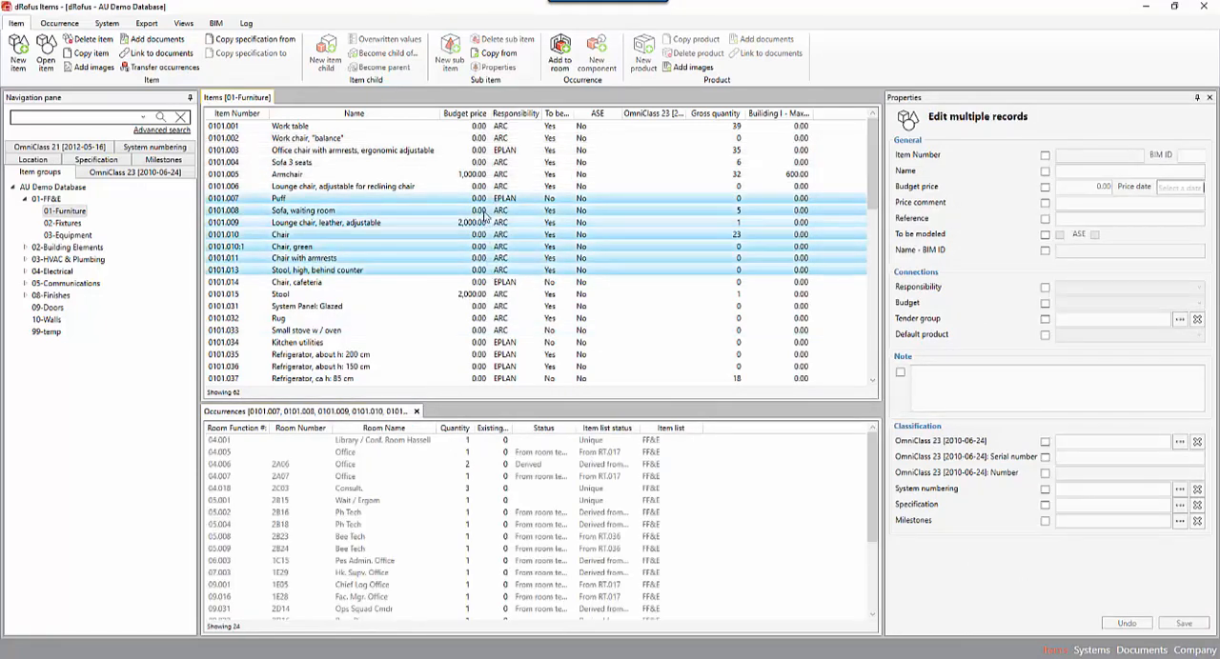
click(1046, 506)
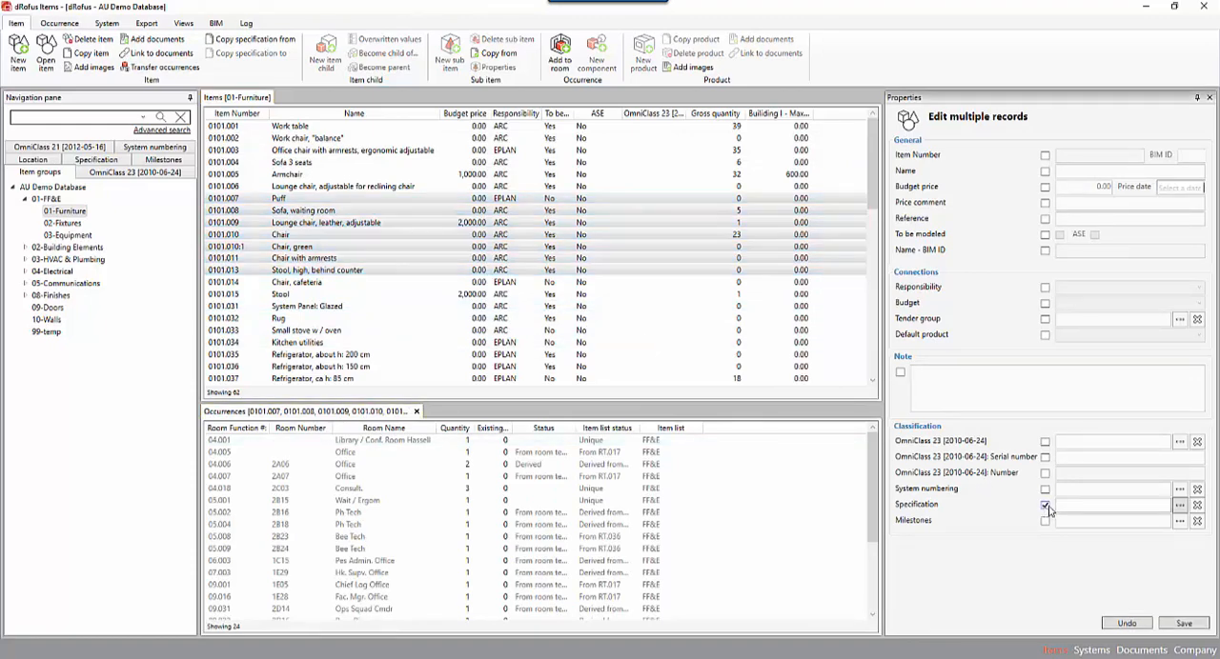
click(1180, 506)
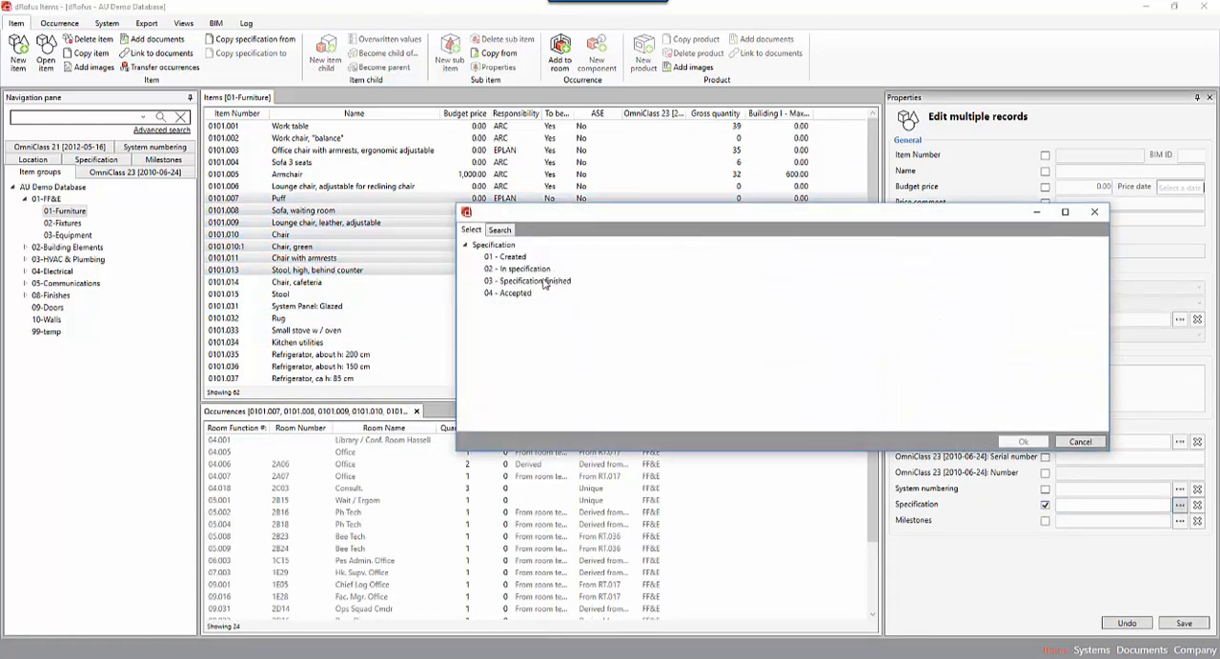
click(486, 283)
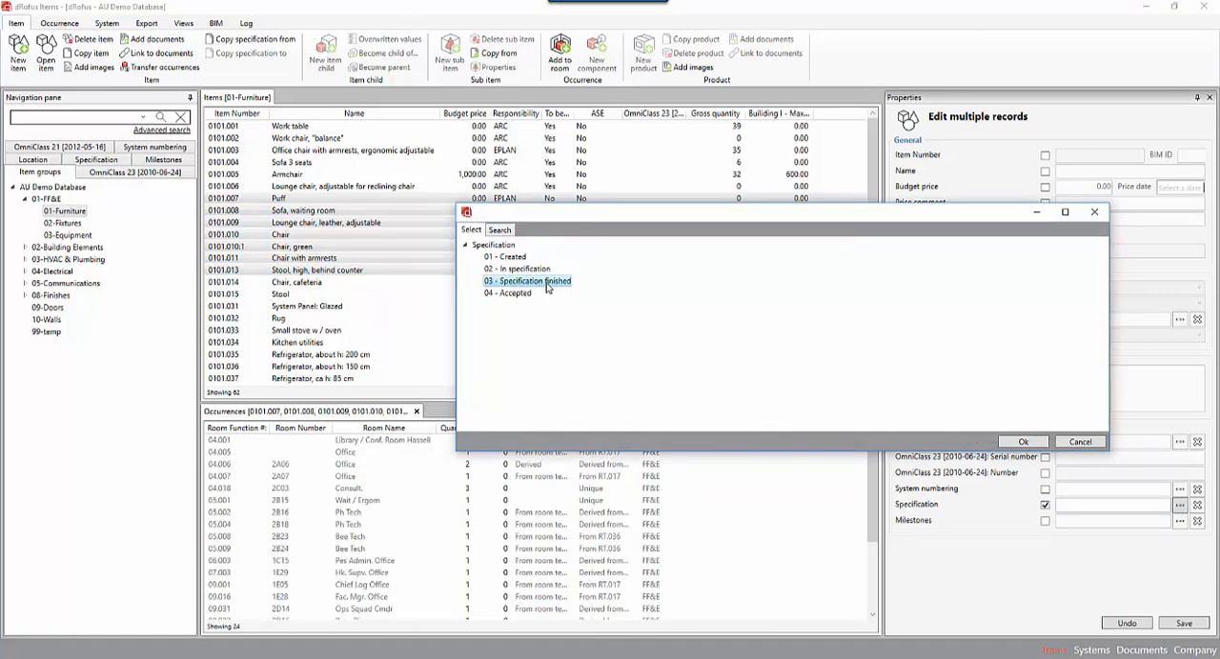
click(1022, 441)
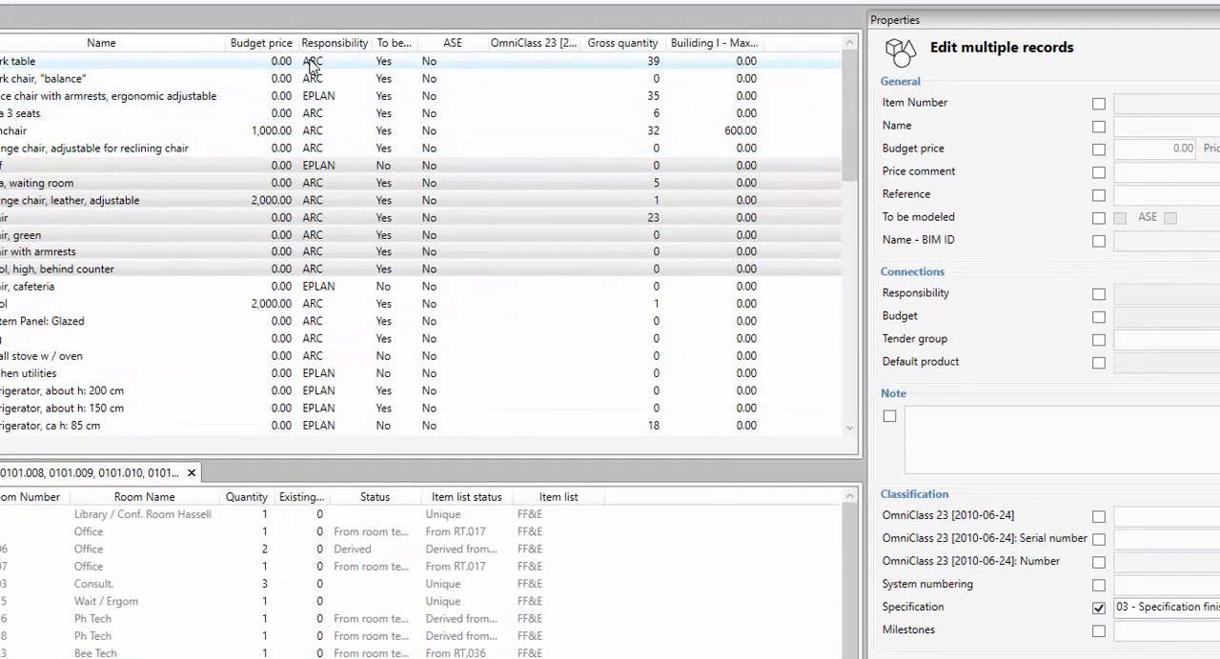
Add the Specification: Code field to the columns shown in the 01-Furniture item list.
click(253, 67)
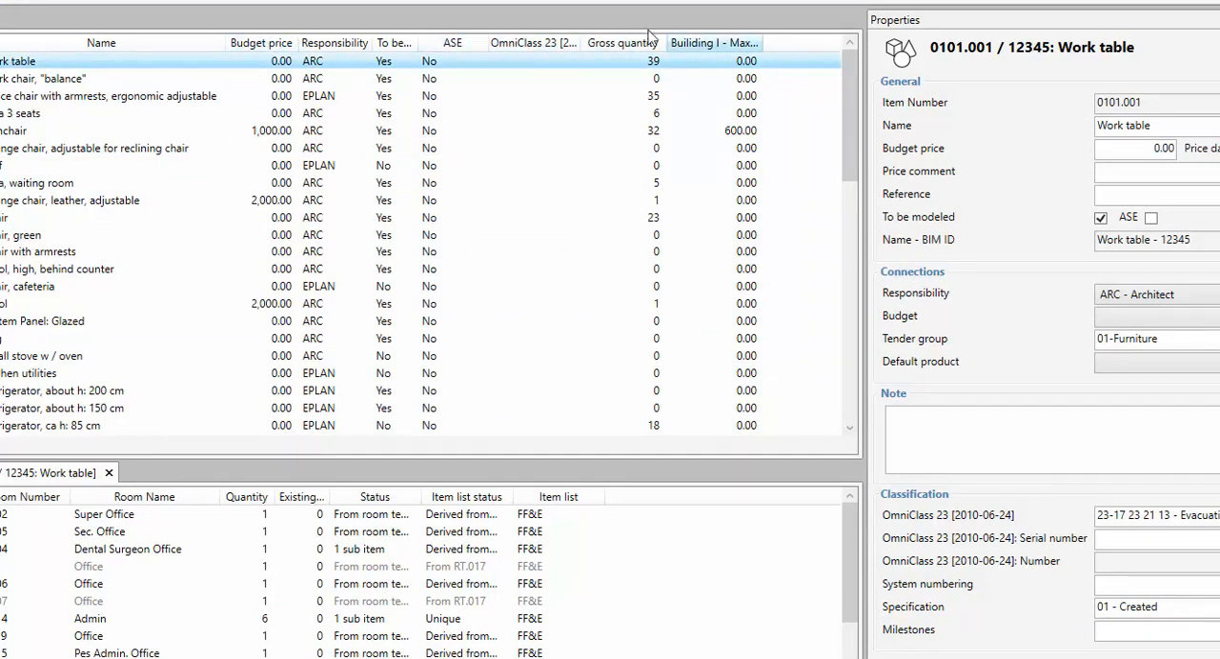
right_click(60, 69)
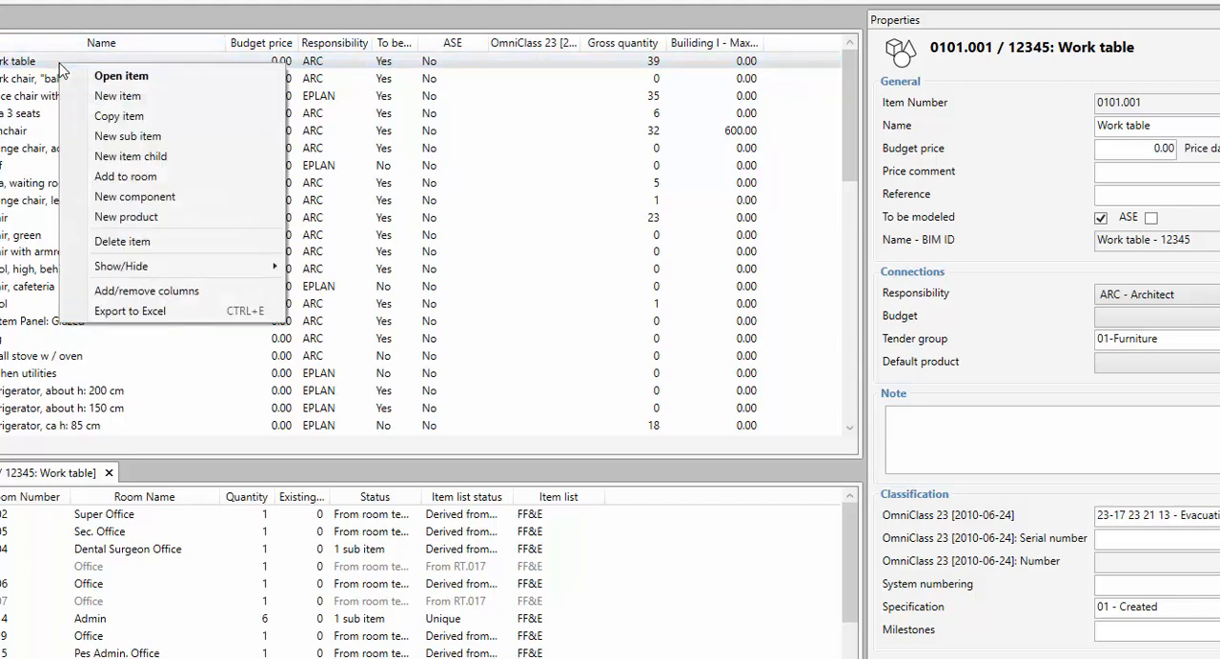
click(176, 298)
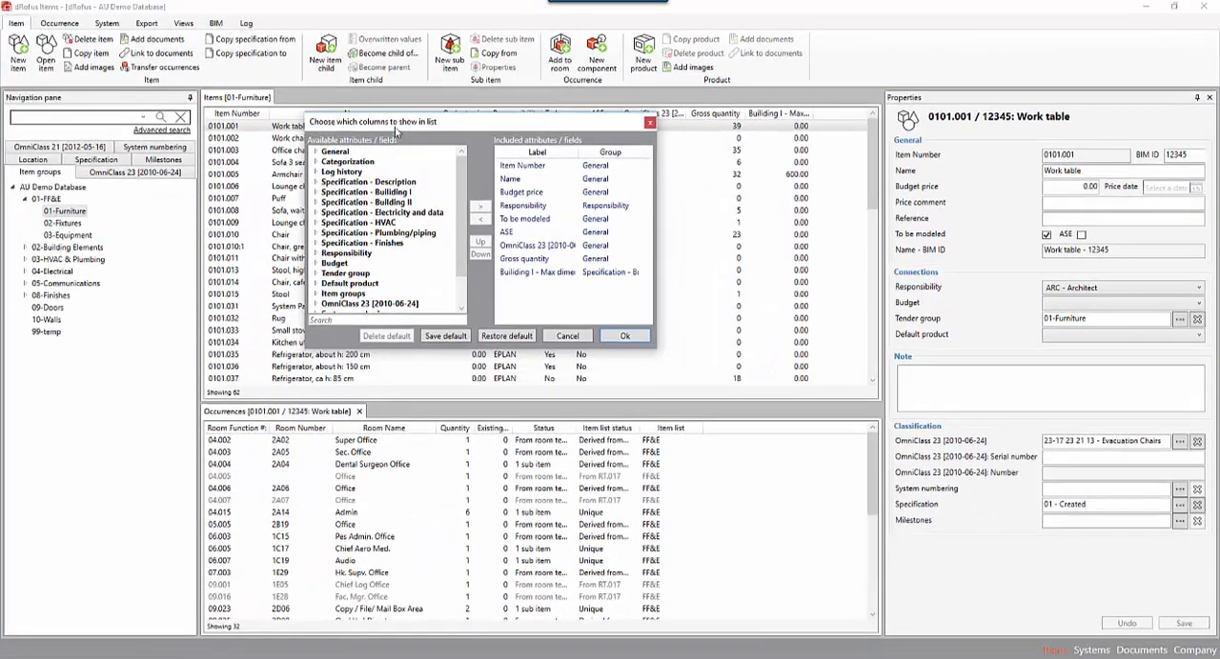
scroll(369, 222, down, 2)
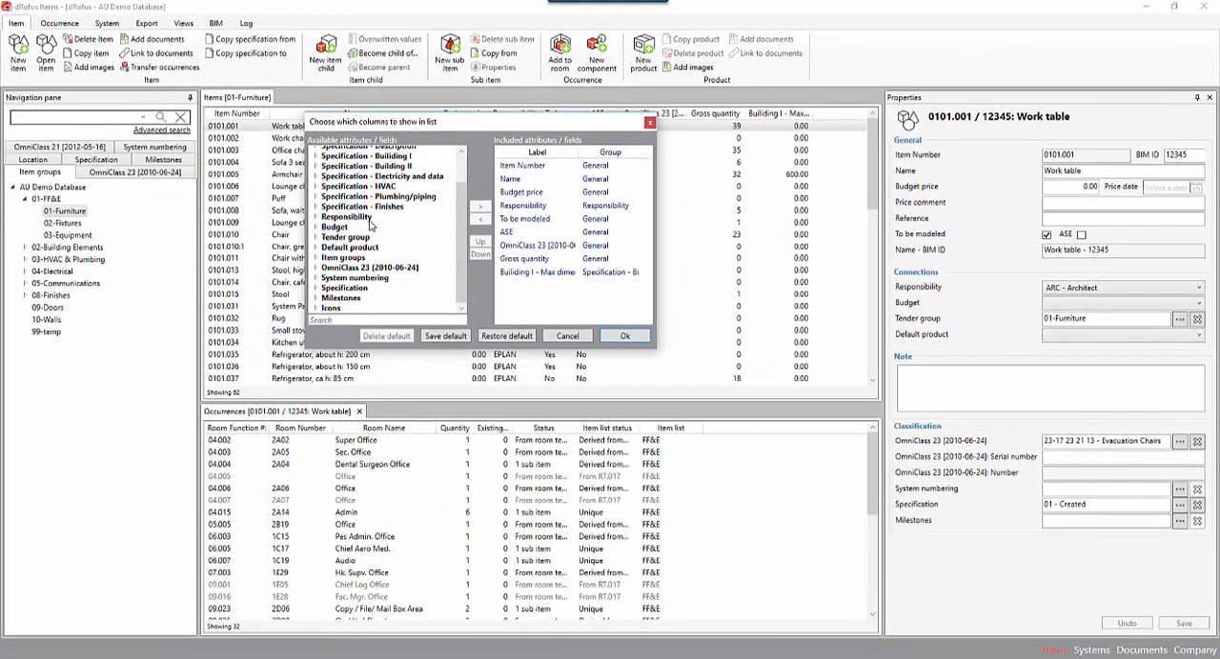
click(342, 288)
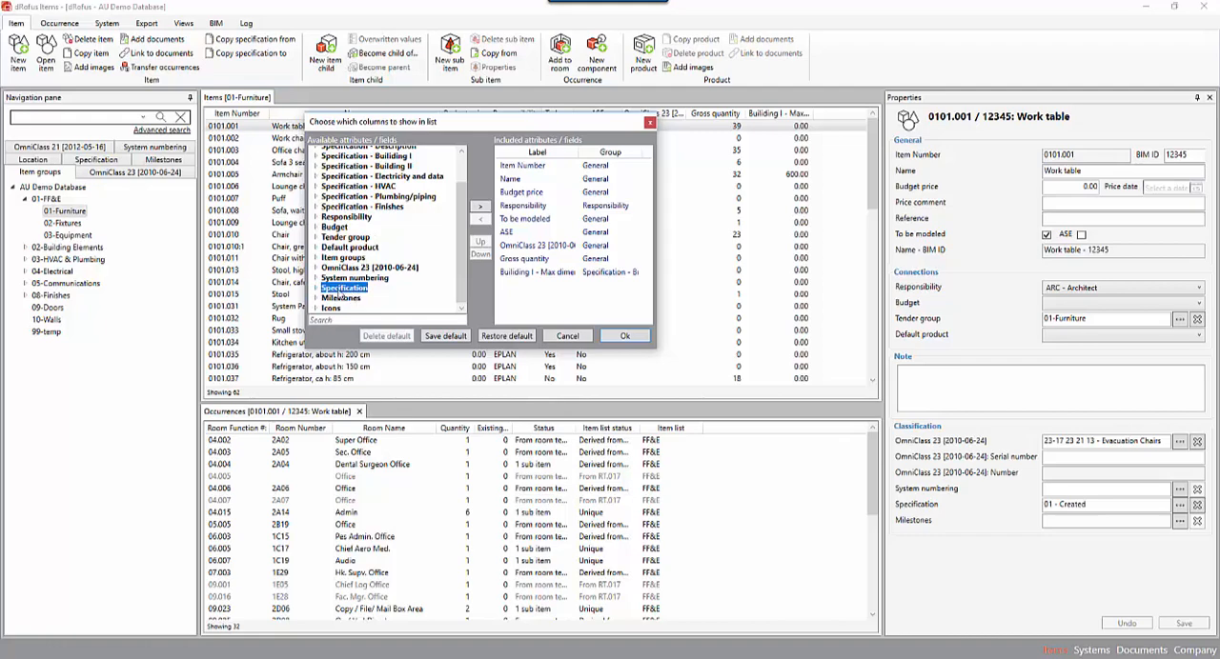
click(315, 288)
scroll(419, 257, down, 4)
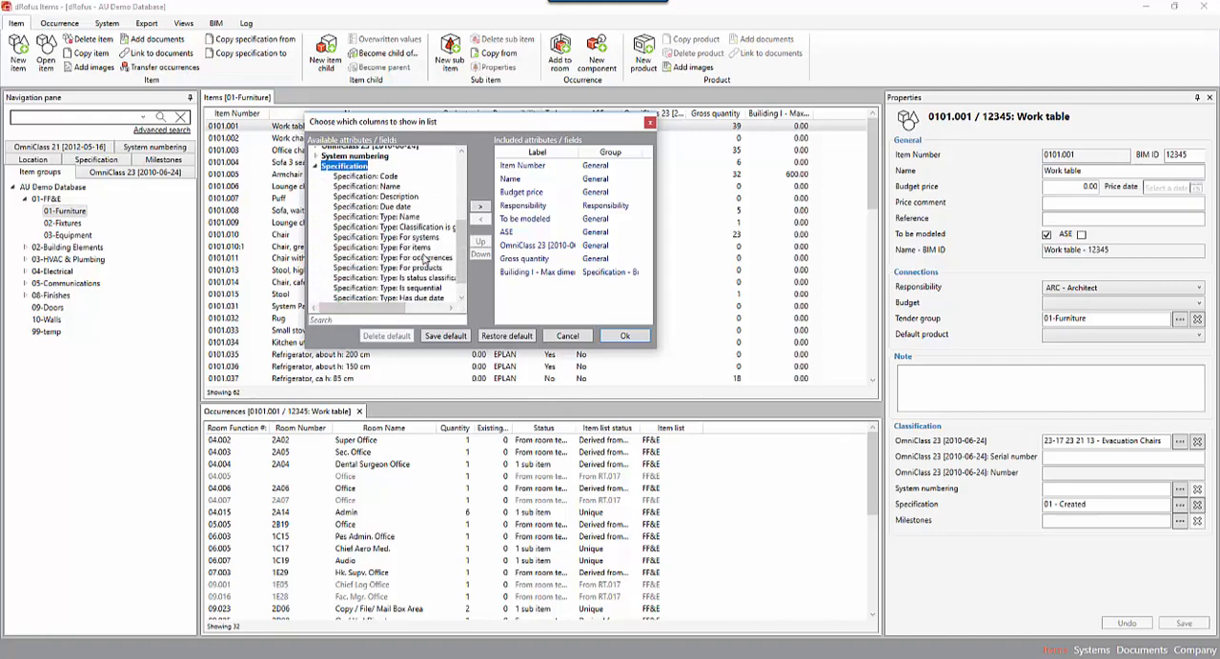
scroll(424, 259, up, 1)
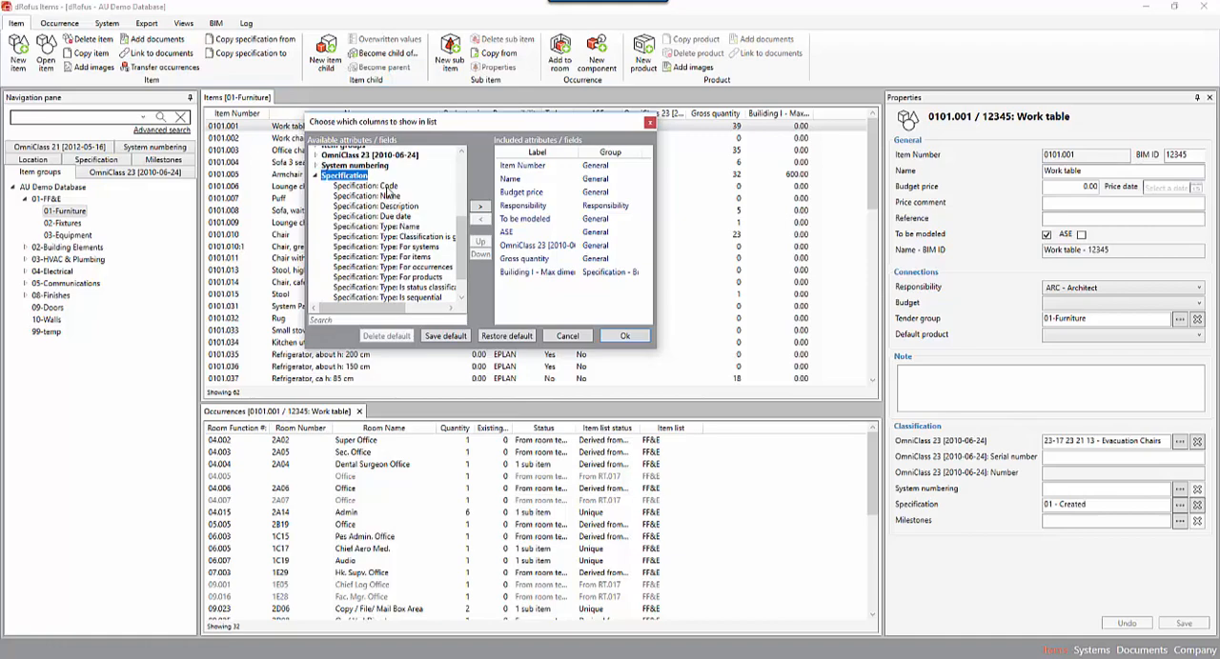
click(377, 186)
click(480, 207)
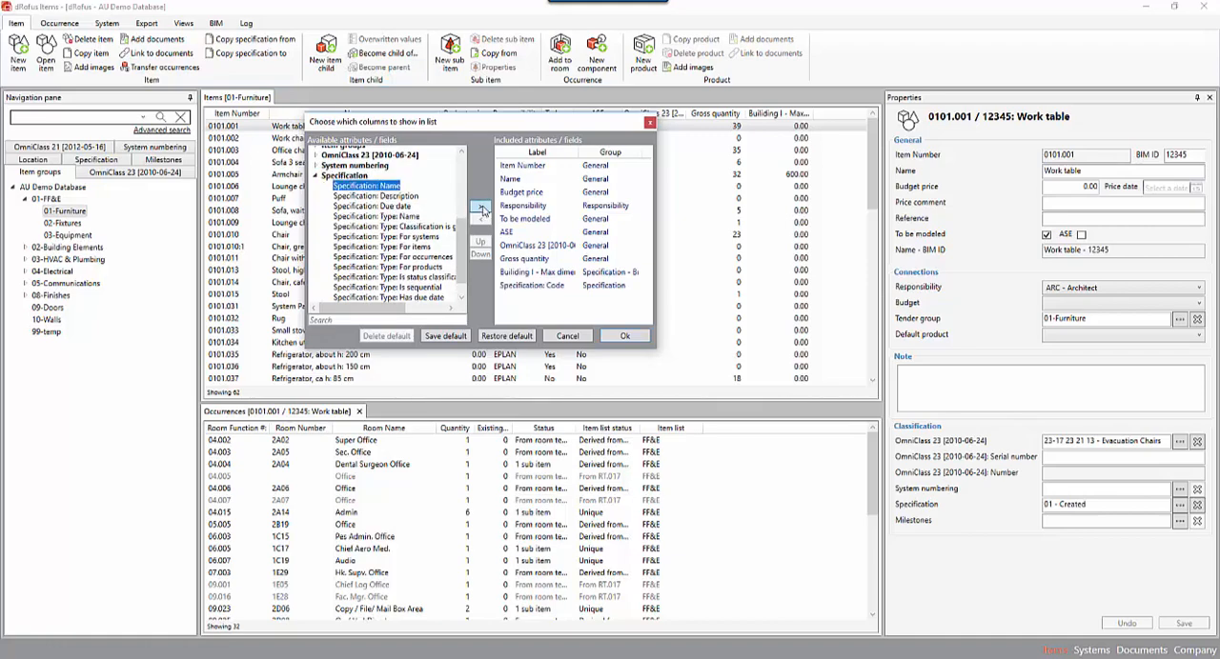
Include the Specification: Name field as a column in the item list as well.
click(389, 196)
click(393, 186)
click(482, 208)
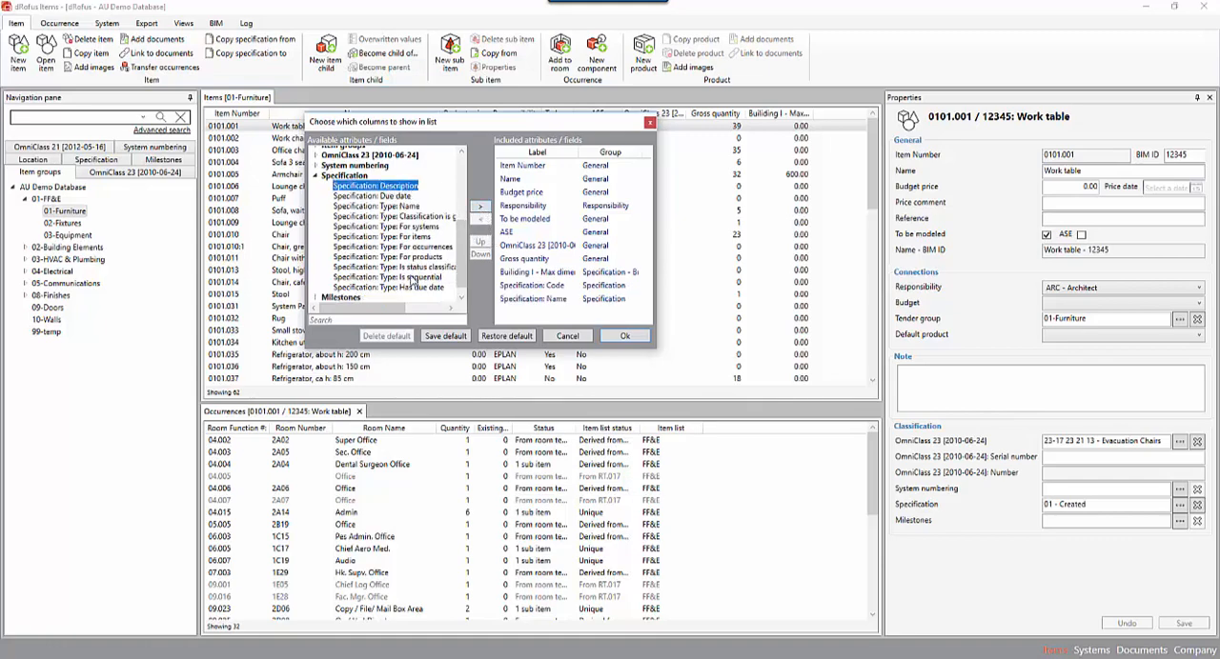
scroll(404, 228, up, 2)
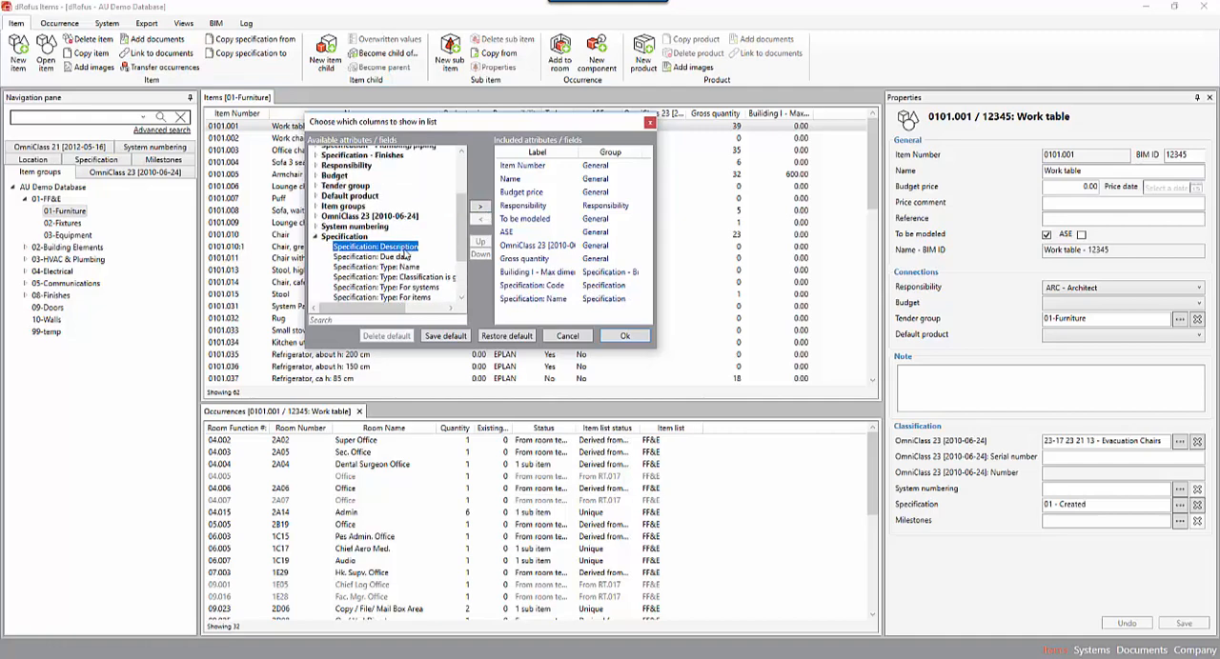
Remove the OmniClass 23 and Building I - Max dimension columns from the item list and apply the column selection.
click(539, 246)
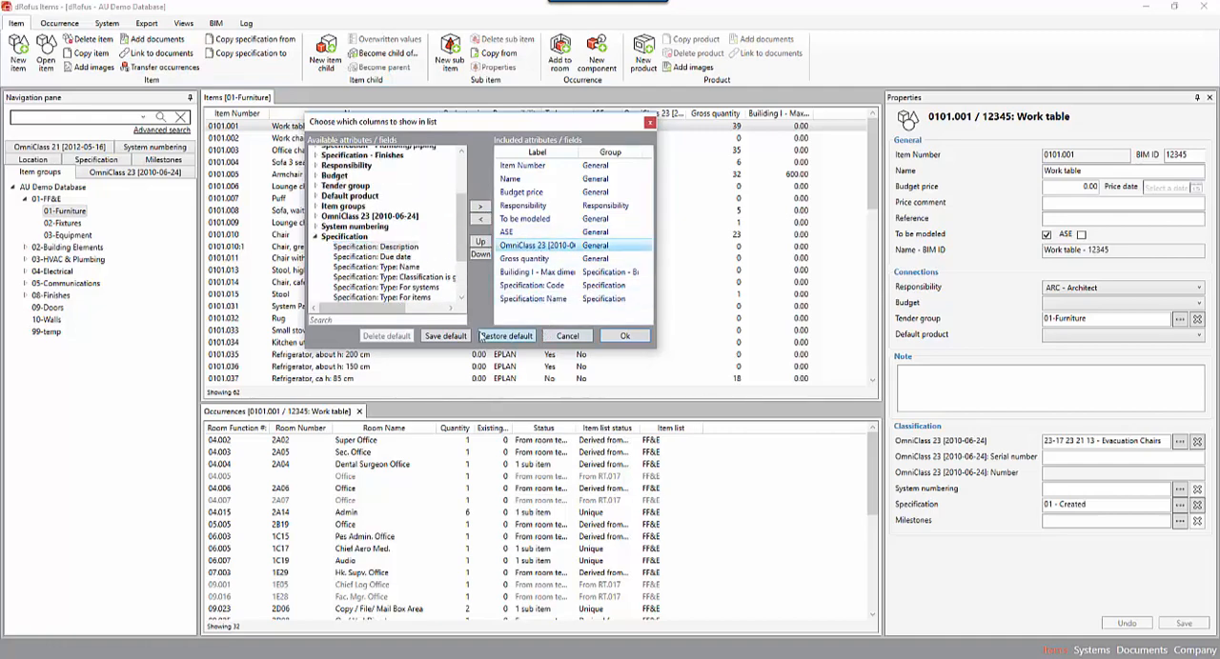
click(482, 219)
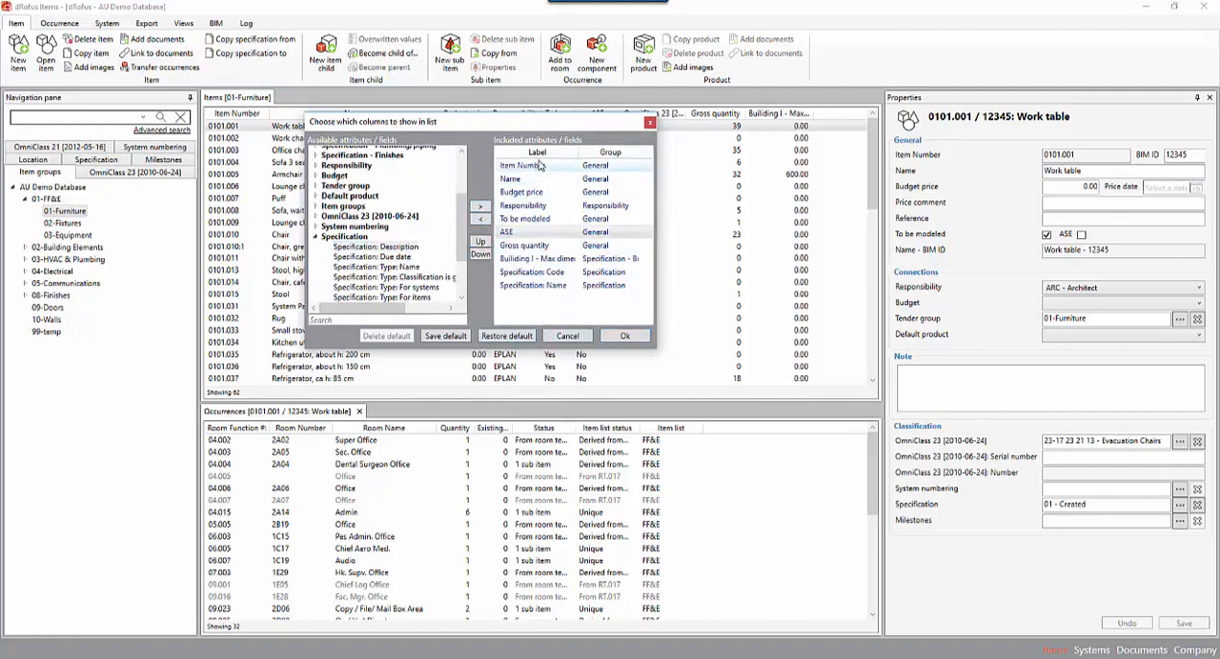
double_click(546, 260)
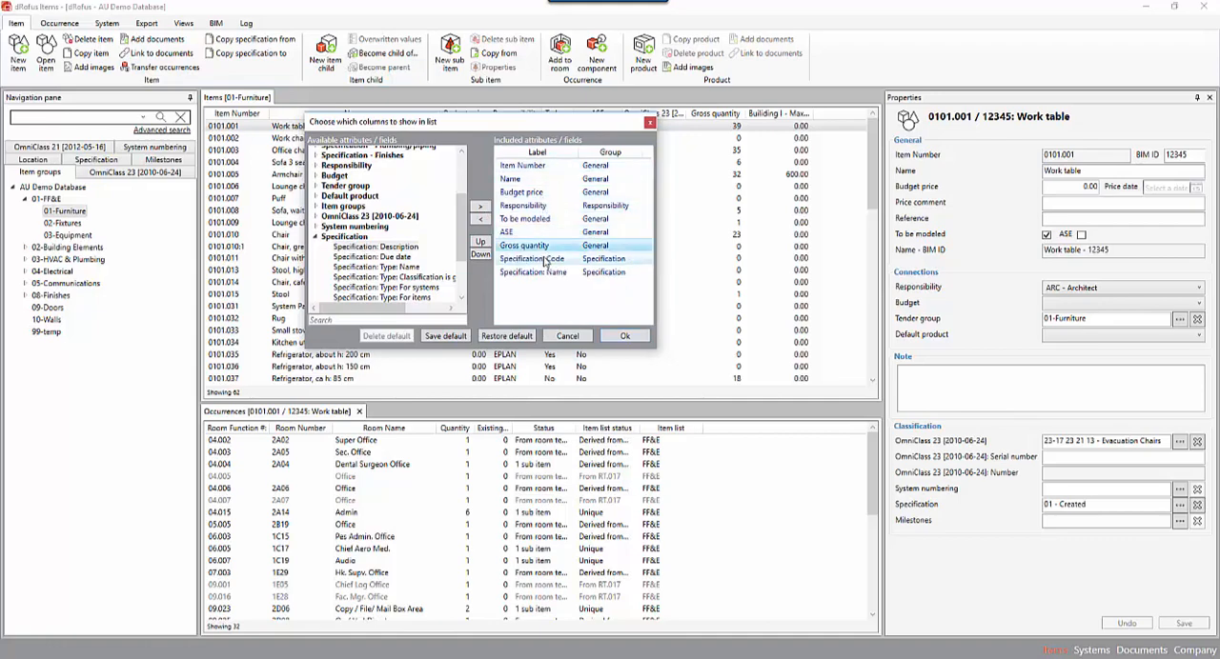
click(626, 336)
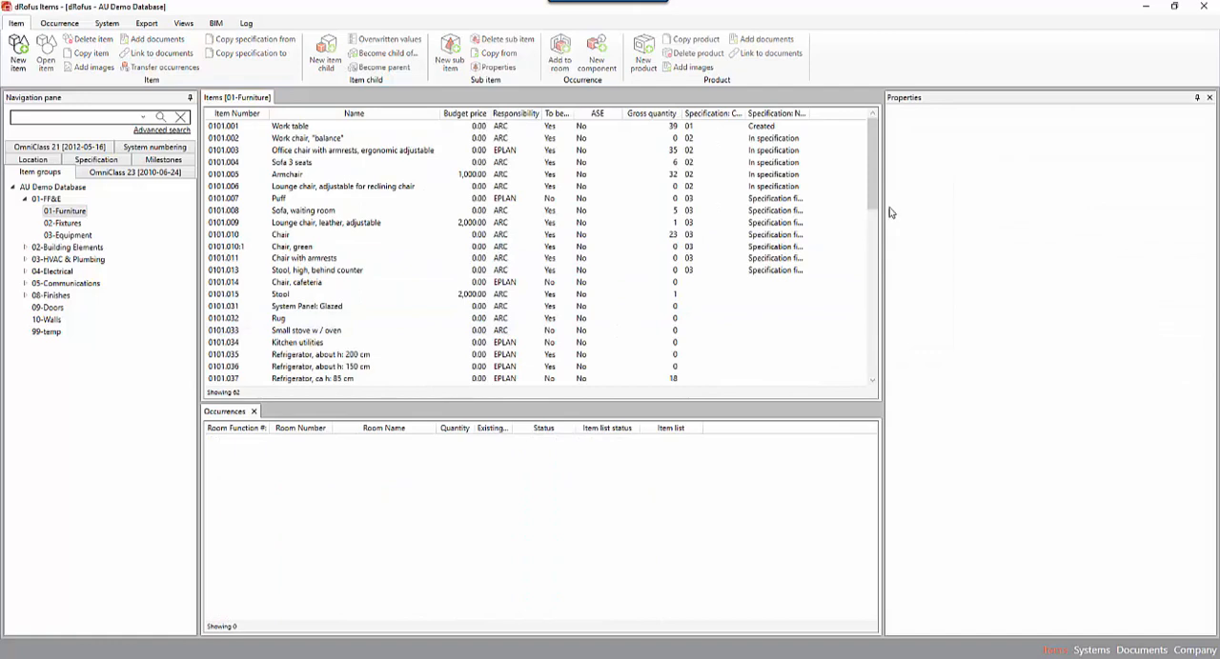
Widen the item list and its Specification columns, and sort the items by Specification: Code in descending order.
drag(883, 204, 940, 200)
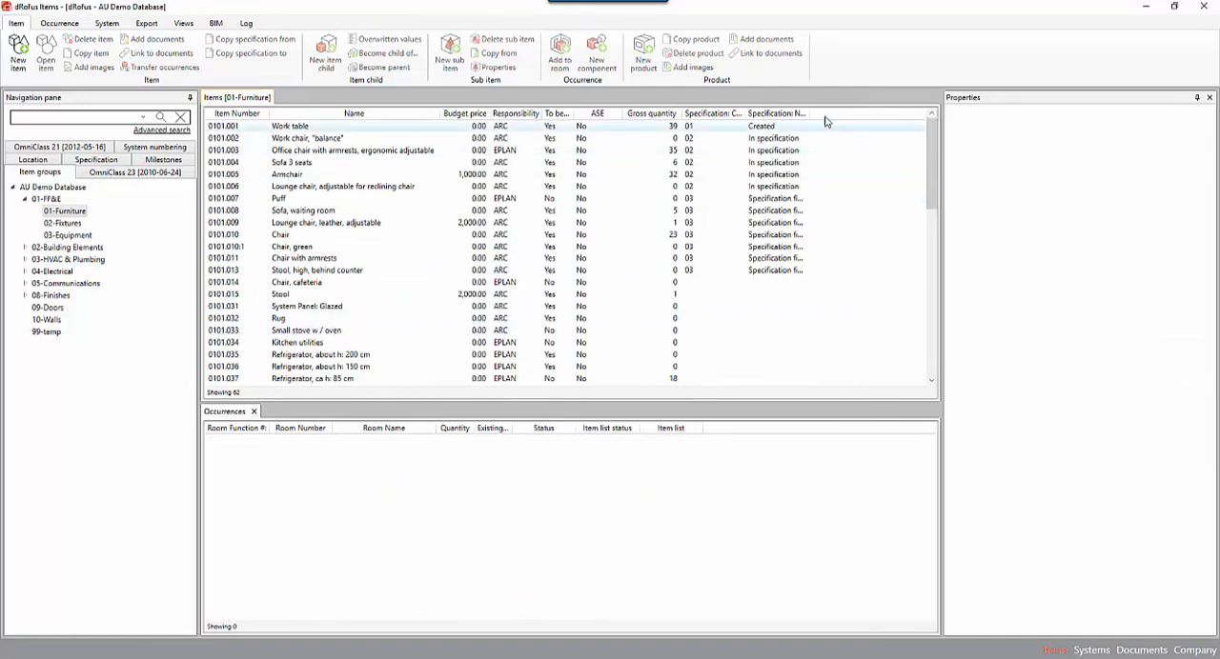
double_click(748, 113)
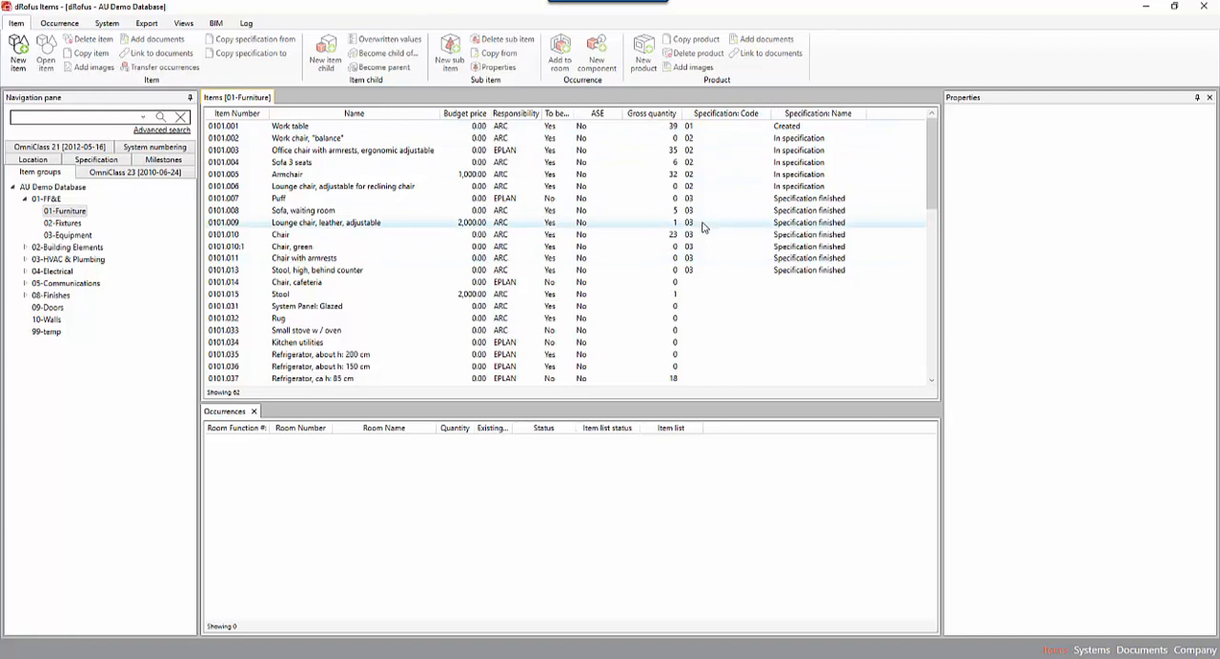
click(726, 113)
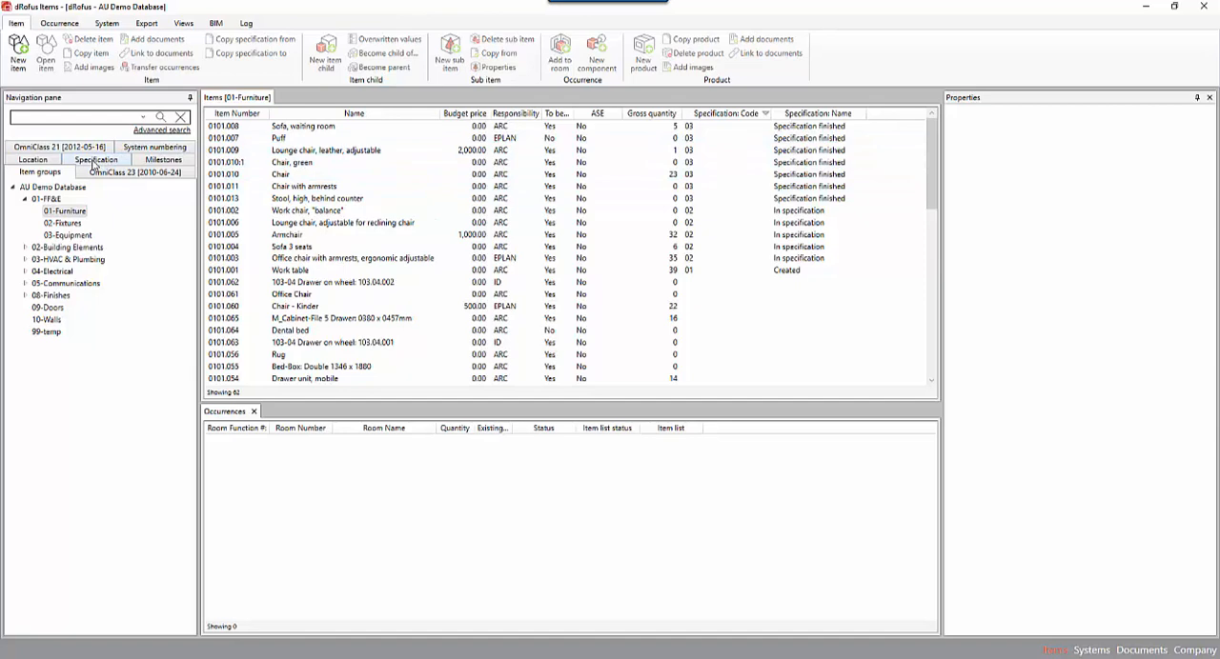
Review the items assigned to the Specification statuses 01 - Created, 02 - In specification and 03 - Specification finished.
click(96, 160)
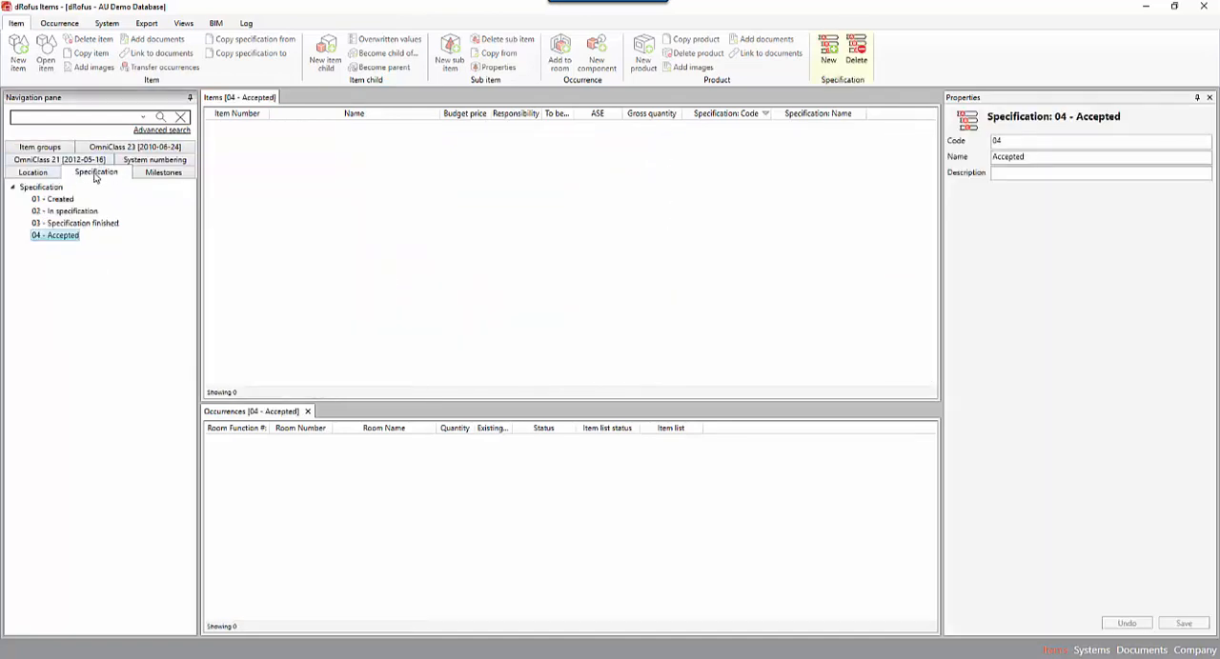
click(56, 200)
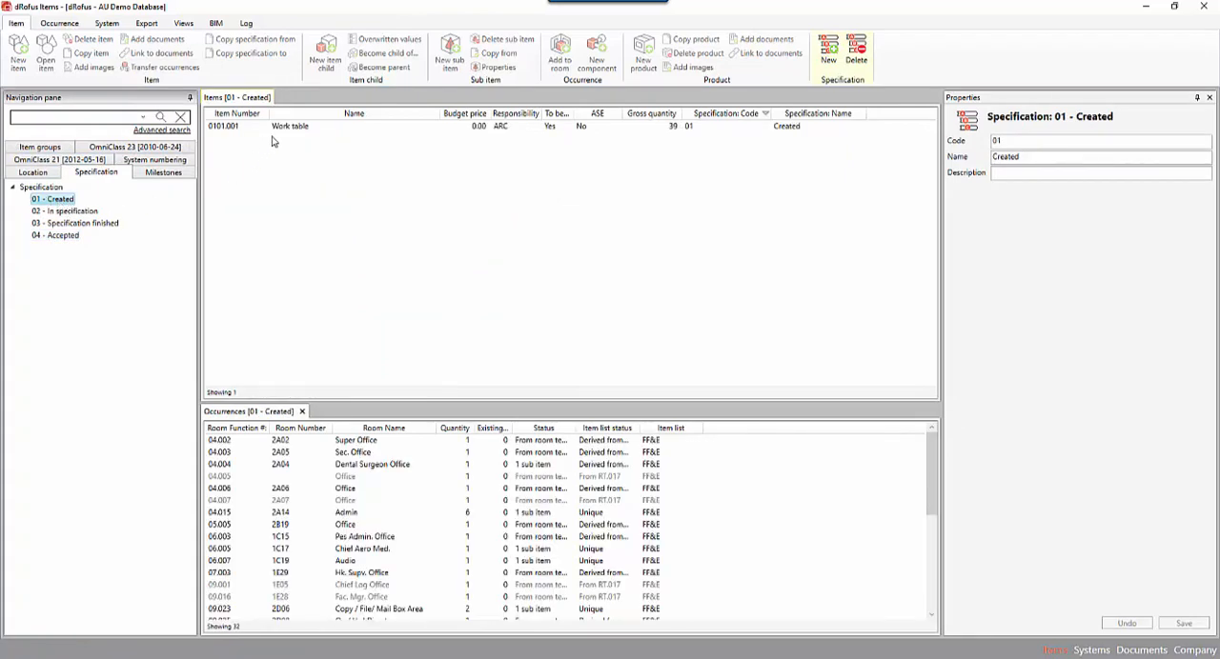
click(84, 213)
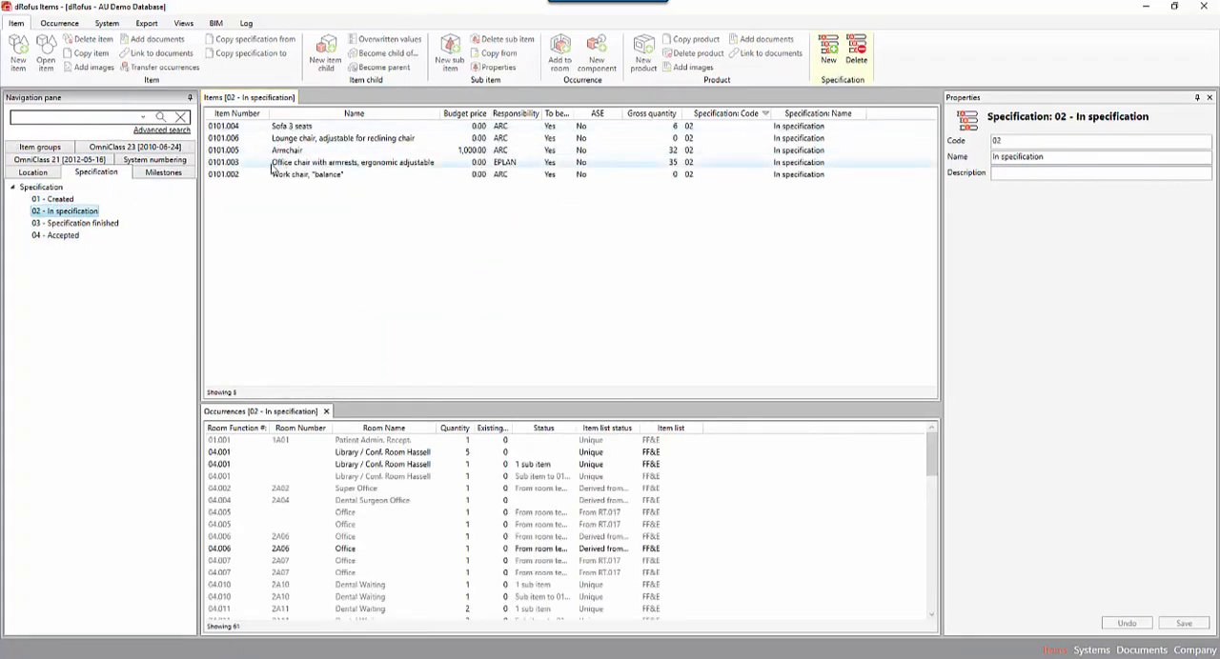
click(106, 224)
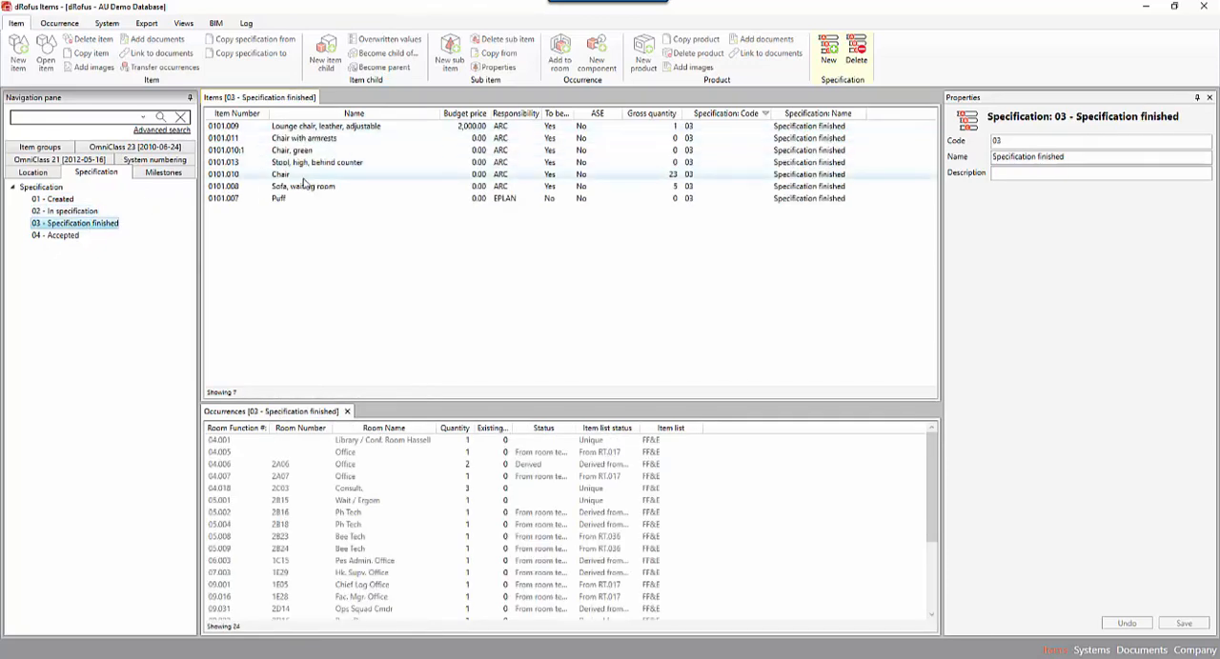
click(71, 211)
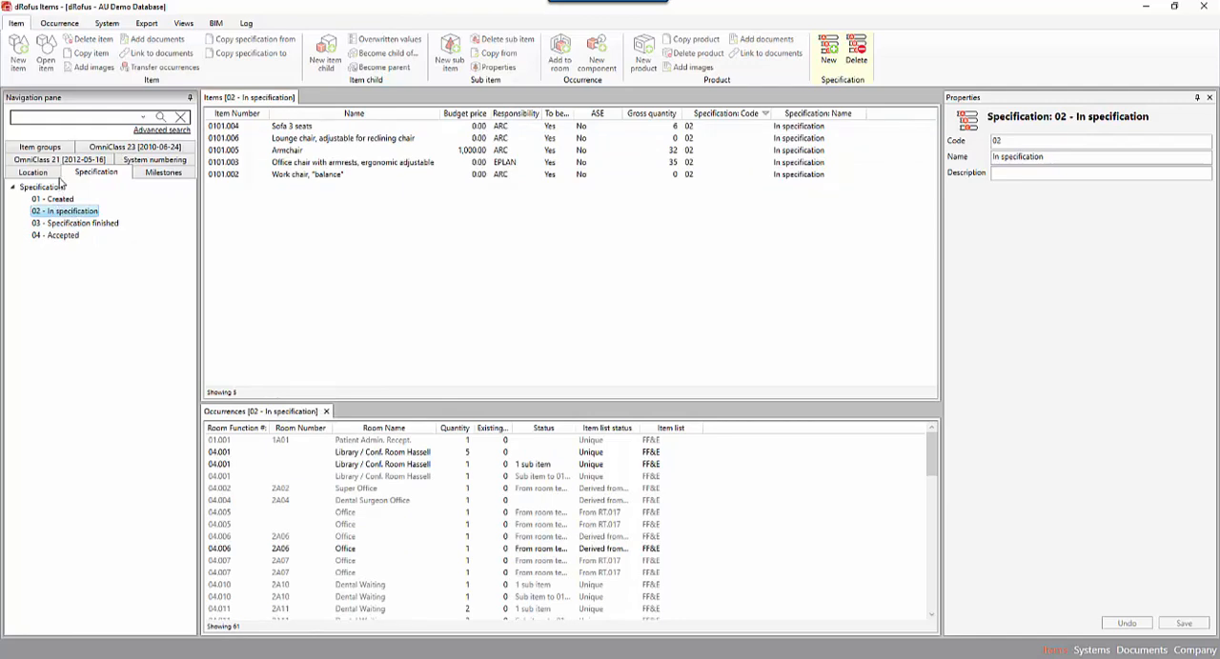
Create a milestone with code 01, name Pre-project and due date 4/4/2017.
click(162, 173)
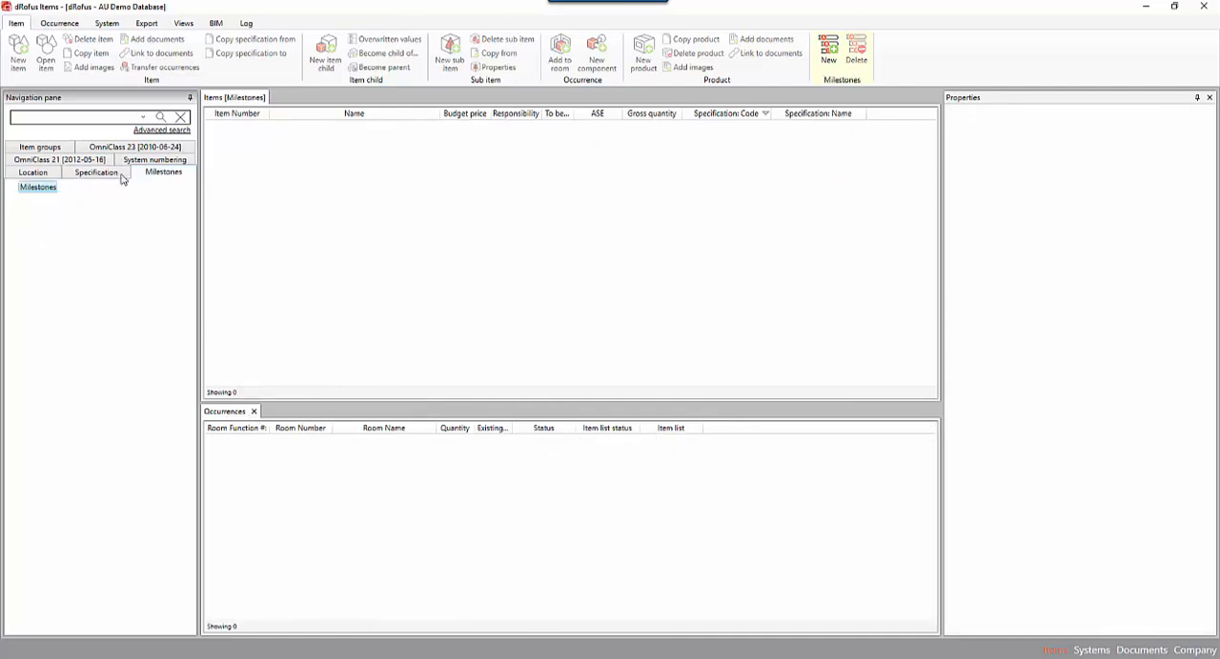
click(827, 55)
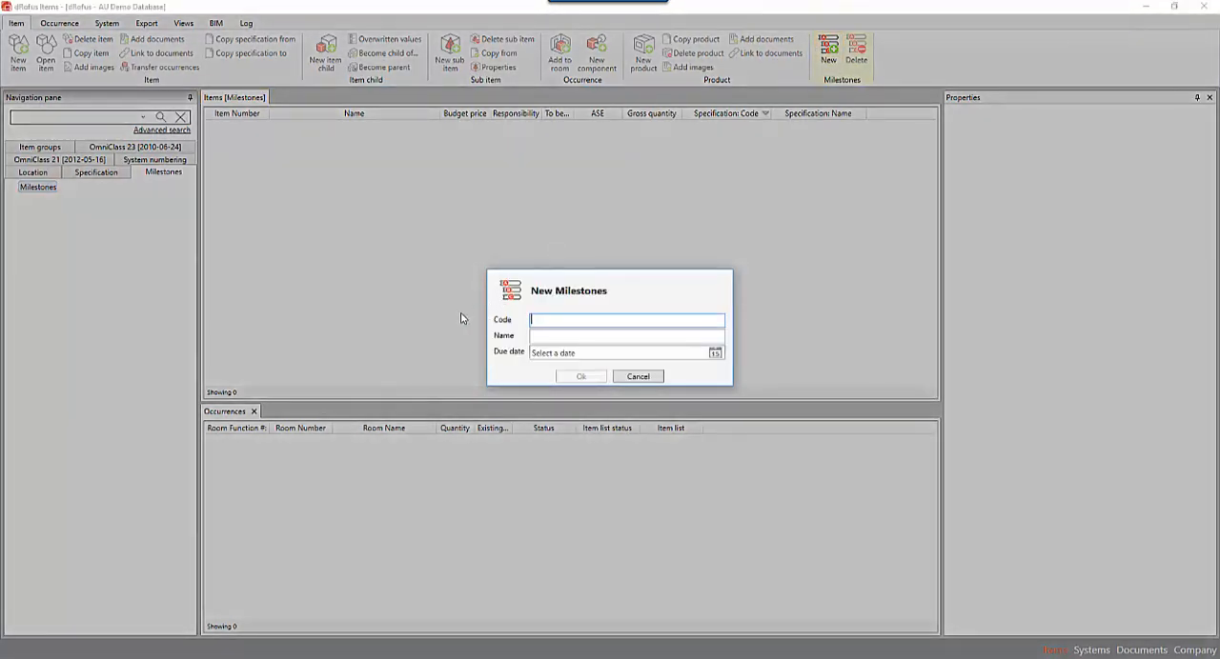
key(Tab)
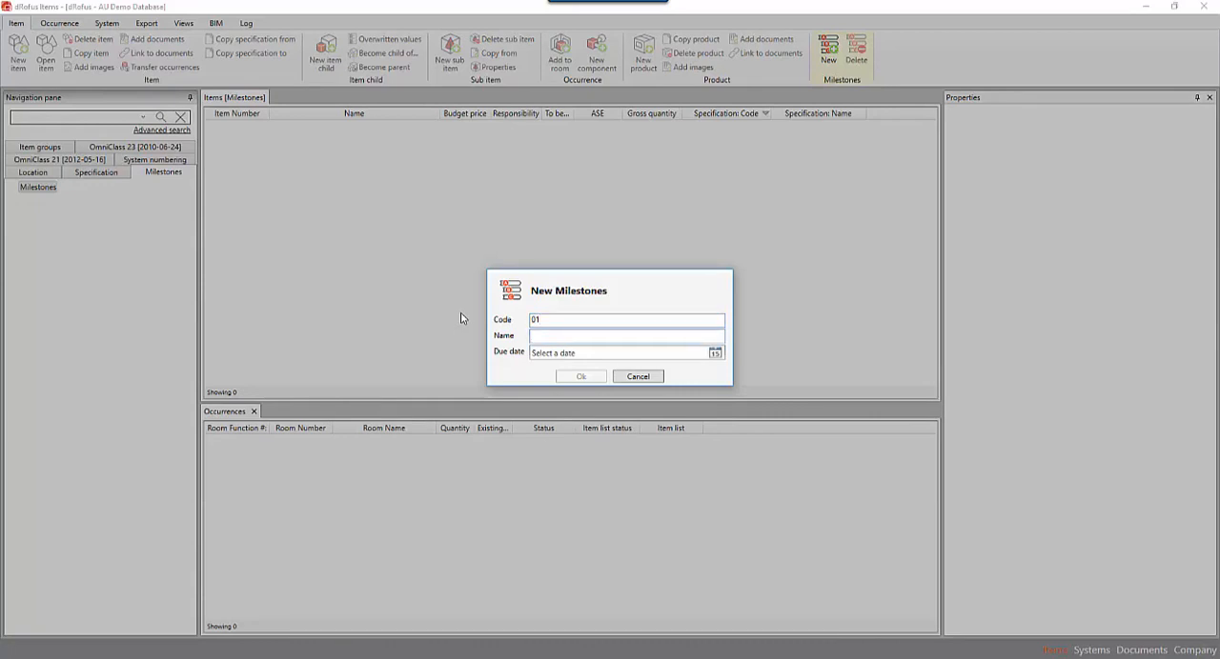
text(Pre-project)
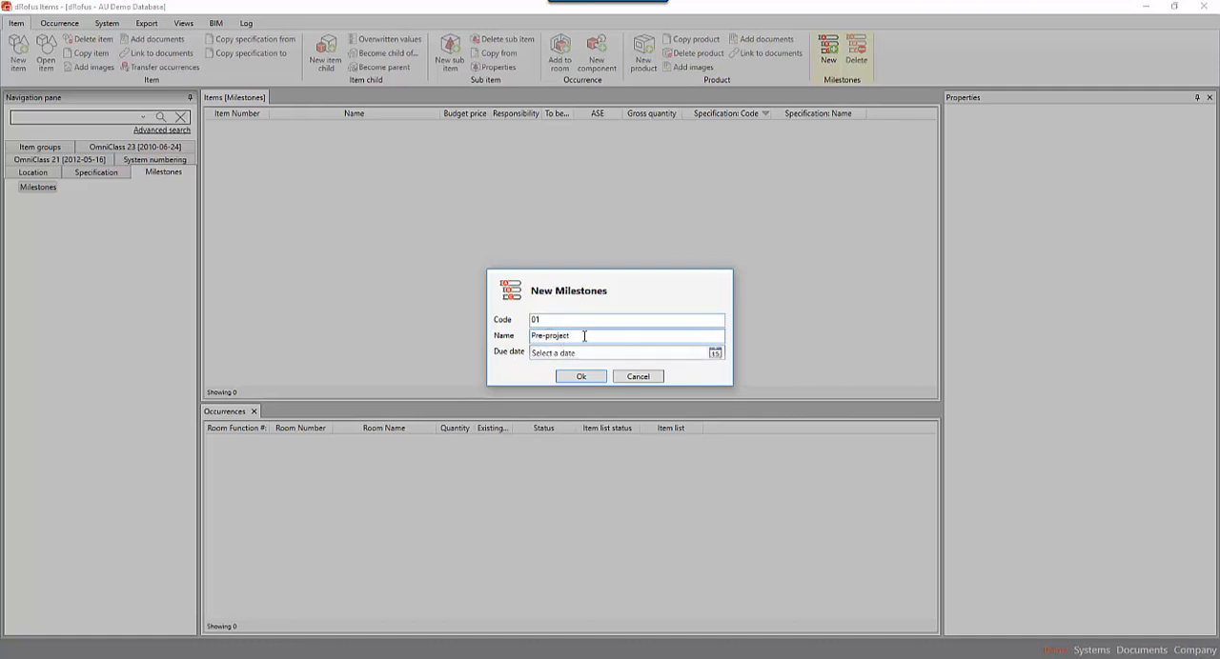
click(716, 354)
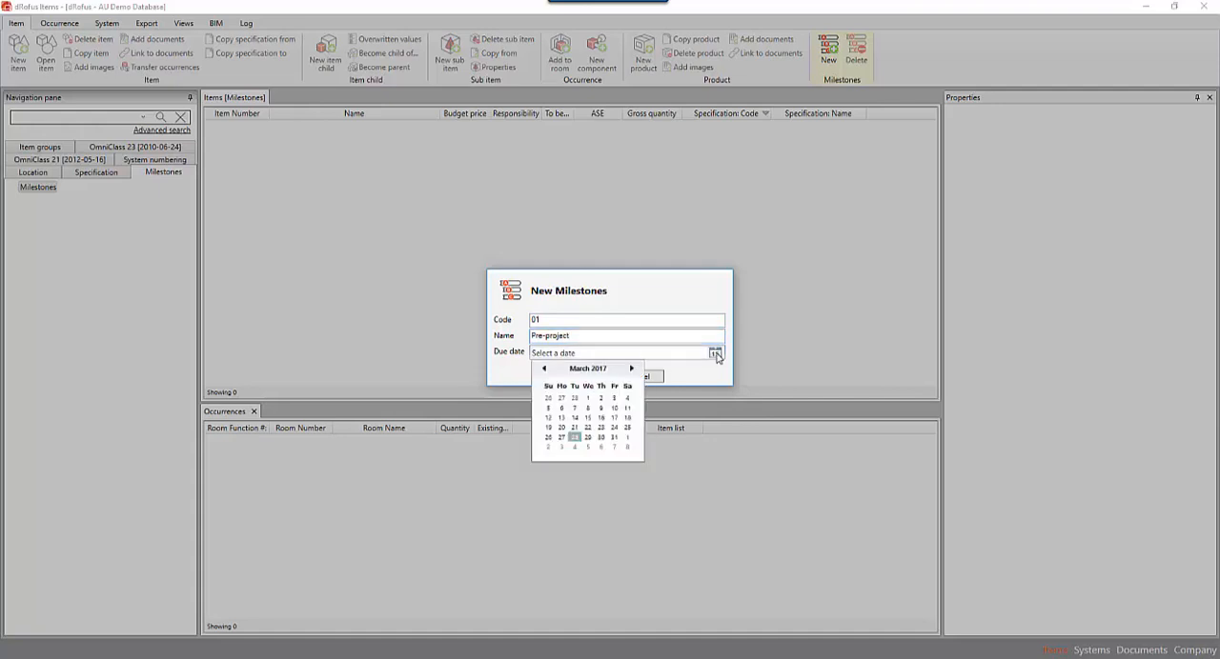
click(631, 370)
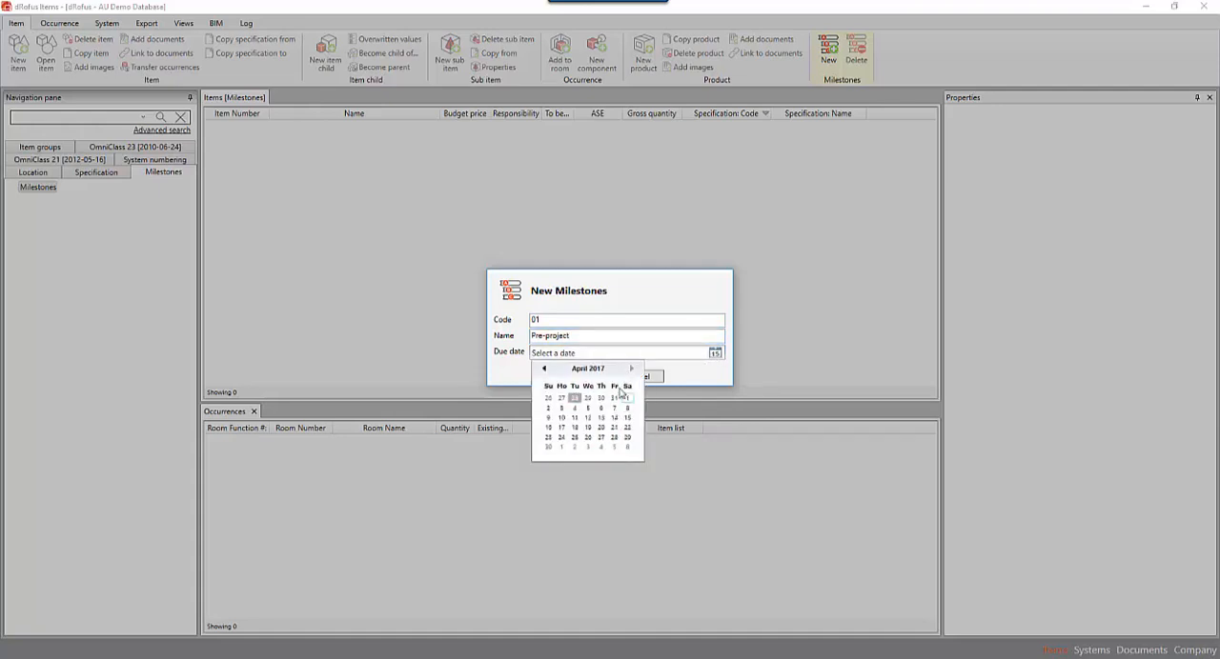
click(575, 408)
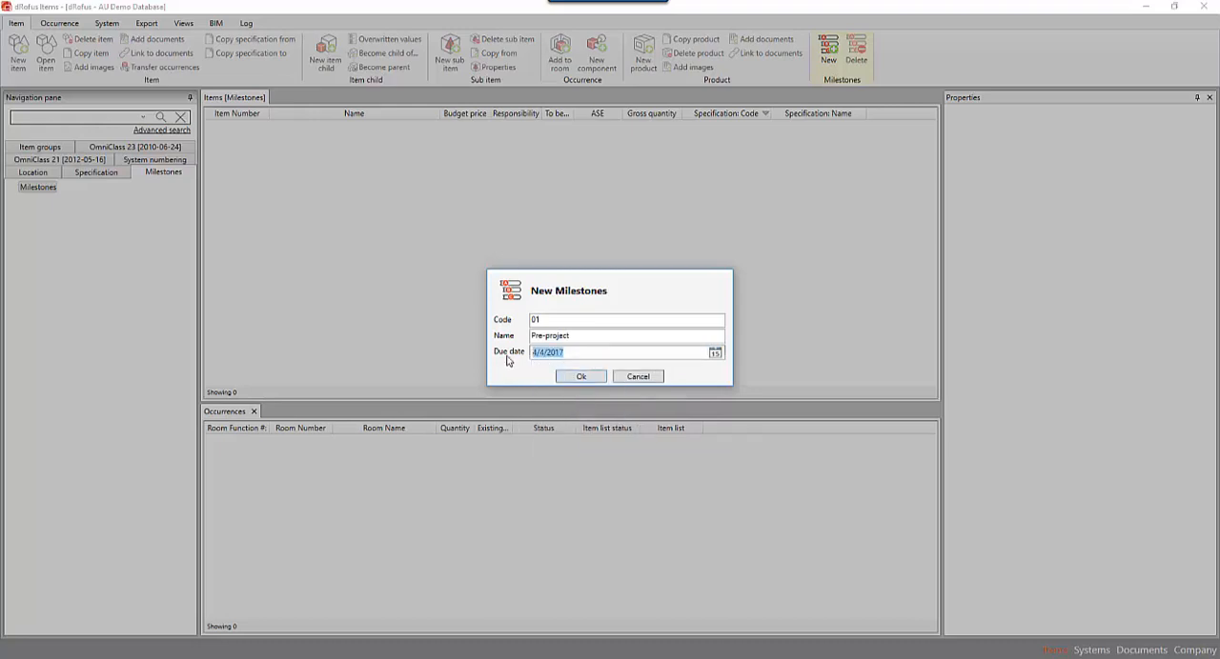
click(581, 378)
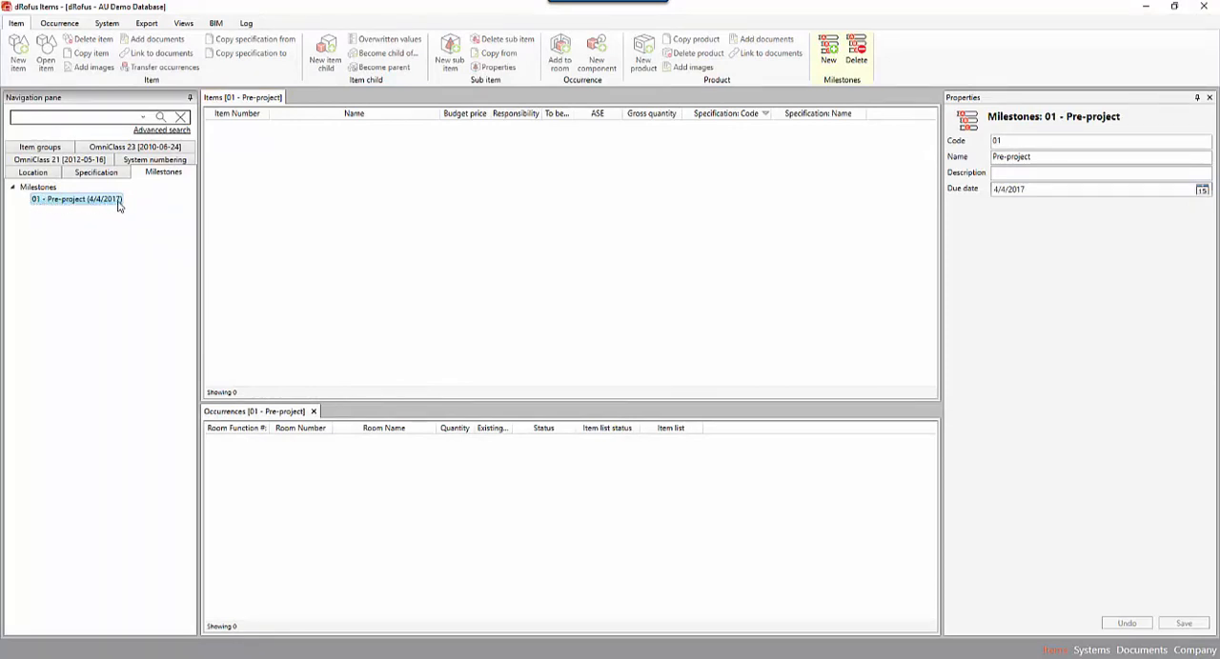
Create a second entry under Milestones with code 02, name Planning and a due date.
click(43, 188)
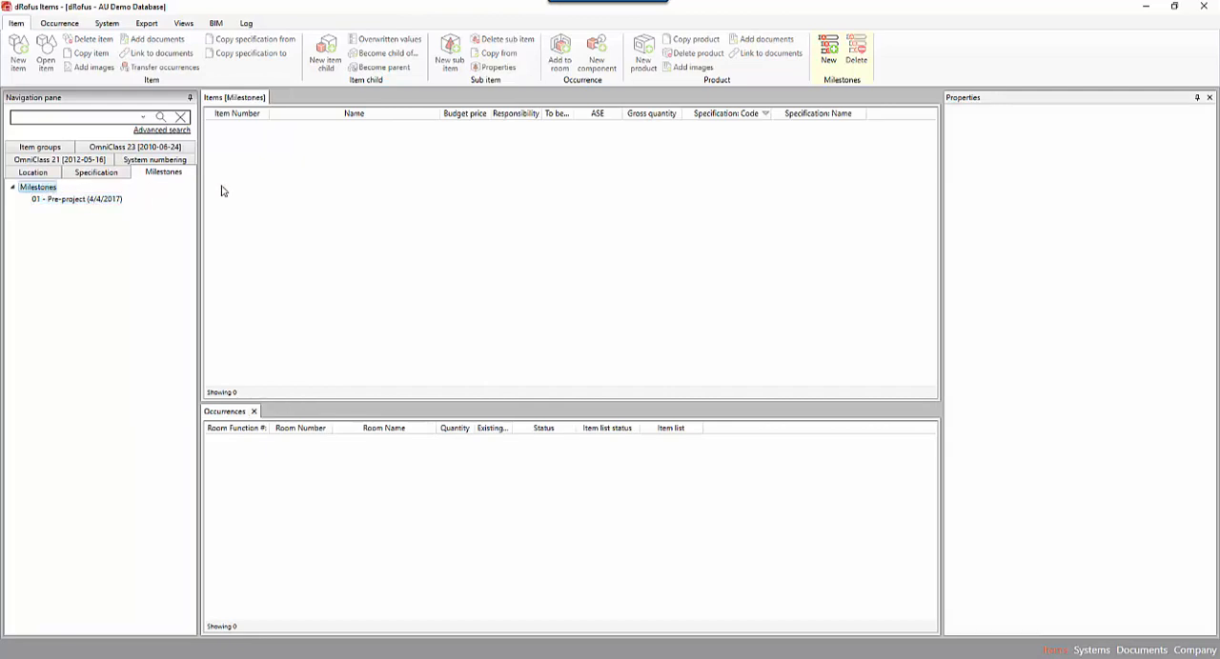
click(828, 55)
key(Tab)
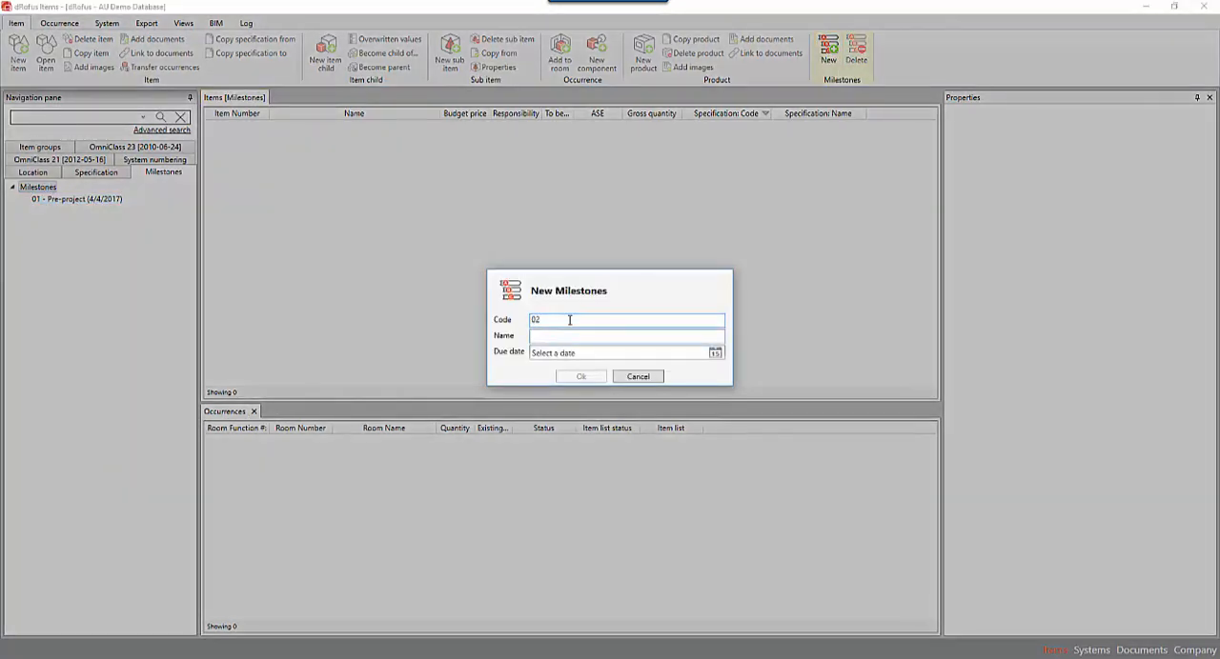
text(Planning)
click(714, 353)
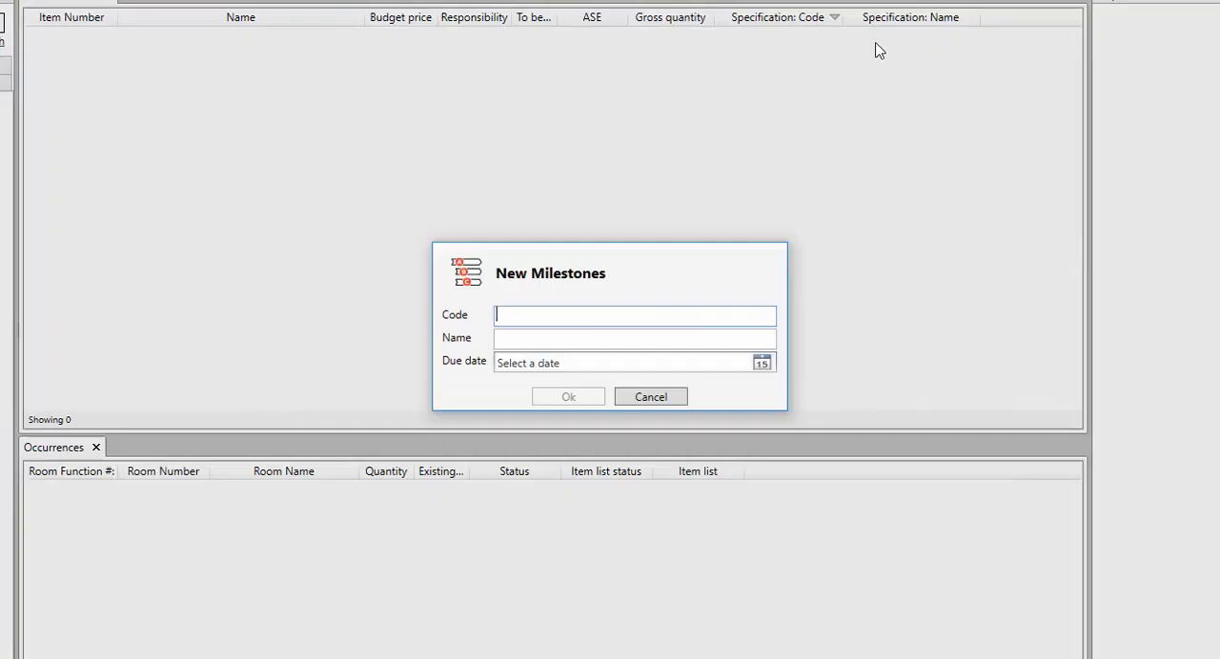
Create a milestone with code 03, name Detailed planning and a due date two months ahead.
text(03)
key(Tab)
text(Detailed planning)
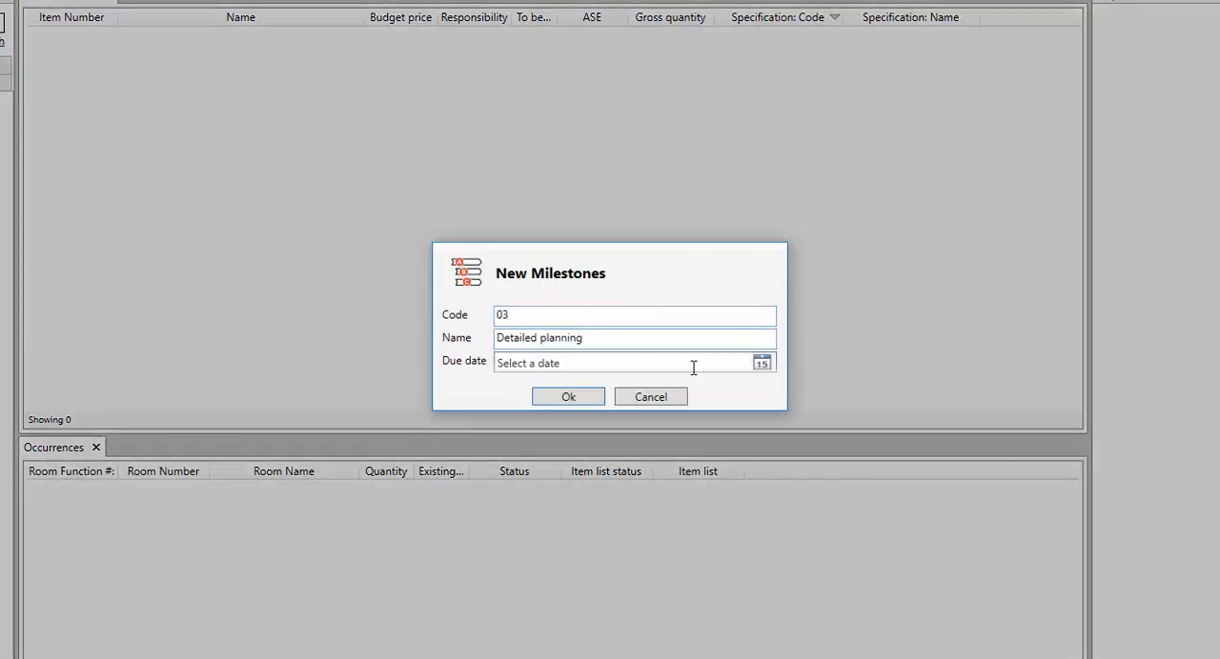
click(762, 364)
click(643, 386)
click(644, 386)
click(643, 386)
click(636, 469)
click(305, 253)
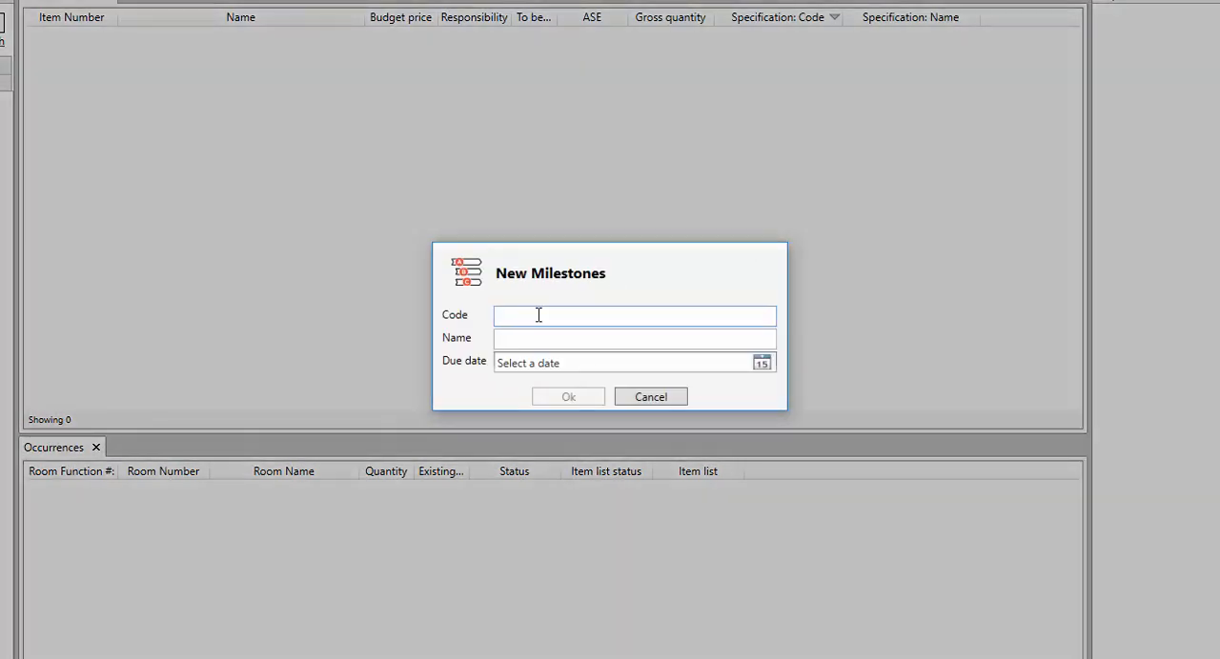
Create a milestone with code 04, name Build and due date 7/29/2017.
text(04)
key(Tab)
text(Build)
click(762, 363)
click(640, 384)
click(640, 385)
click(639, 384)
click(639, 384)
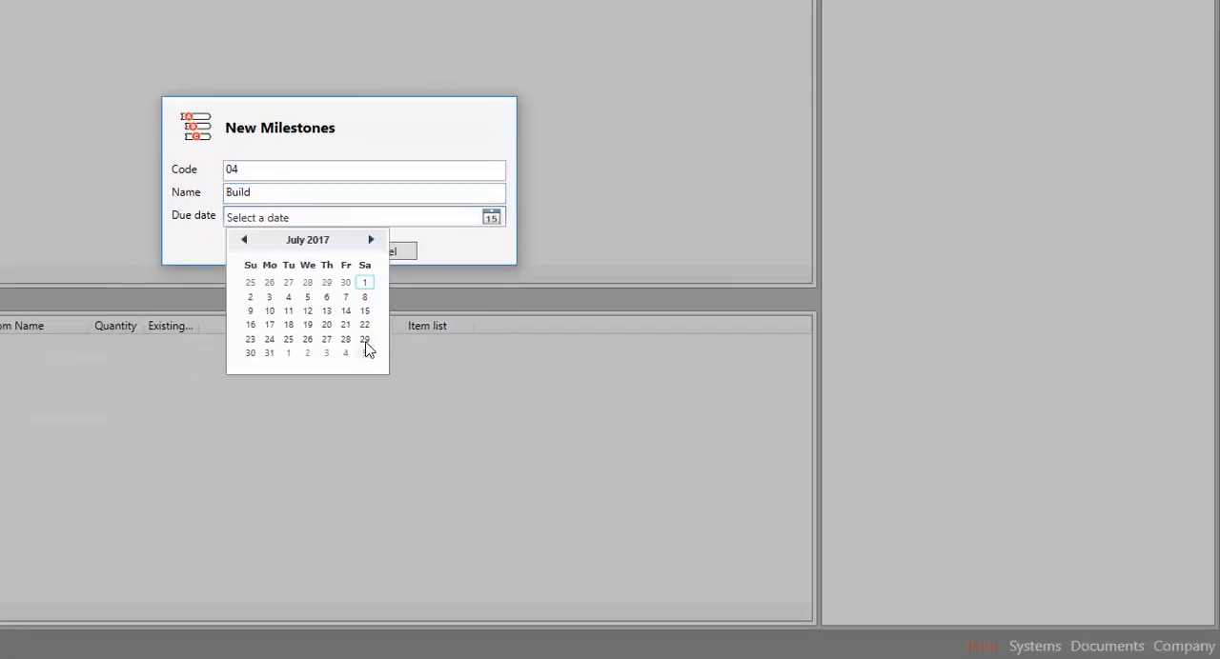
click(634, 484)
click(568, 396)
Create a milestone with code 05, name Tested and accepteed and due date 9/14/2017.
text(05)
key(Tab)
text(Tested and accepteed)
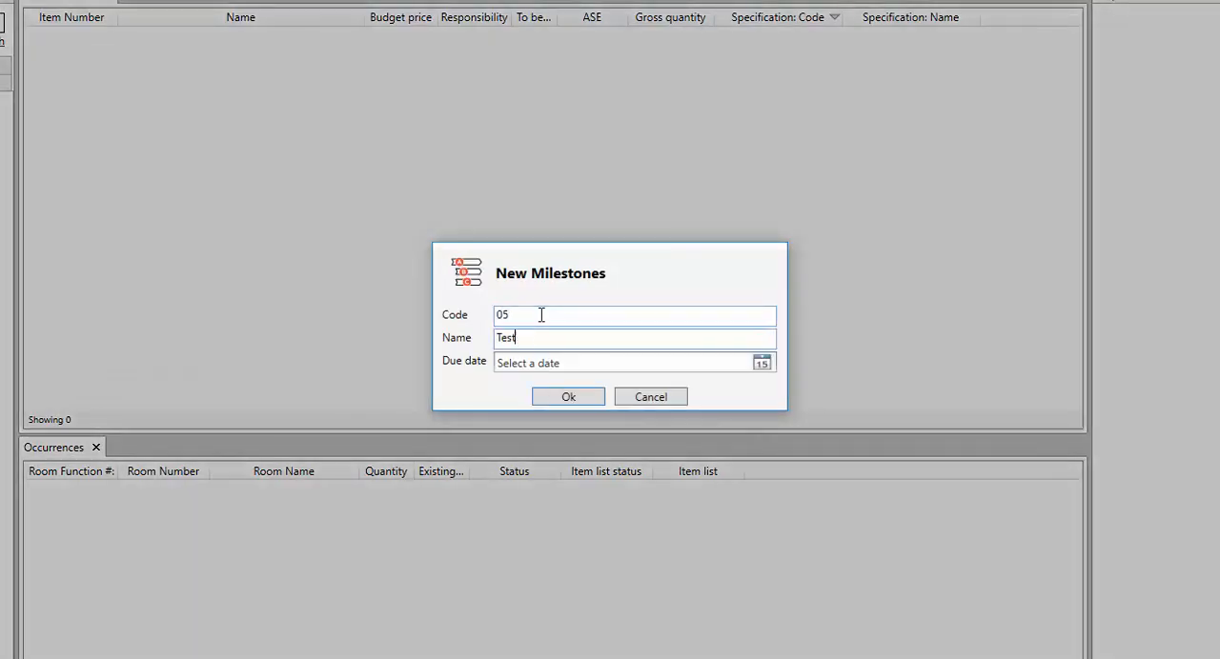
click(742, 359)
click(639, 379)
double_click(639, 379)
click(639, 379)
click(638, 380)
click(639, 380)
click(600, 441)
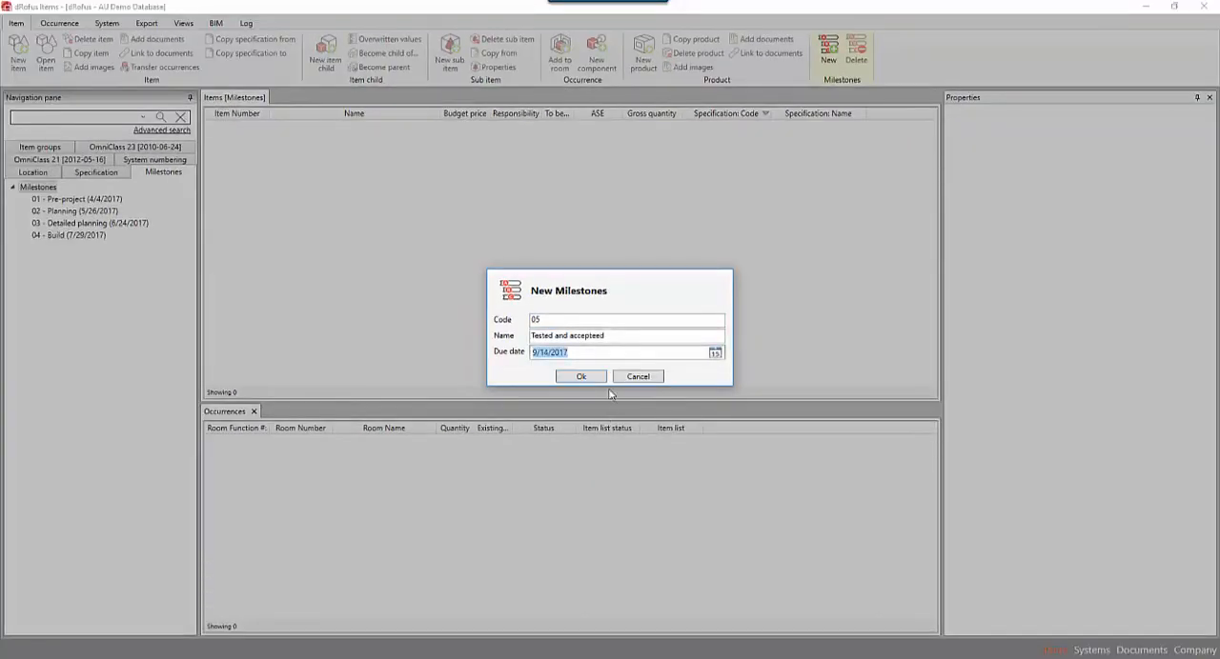
click(574, 388)
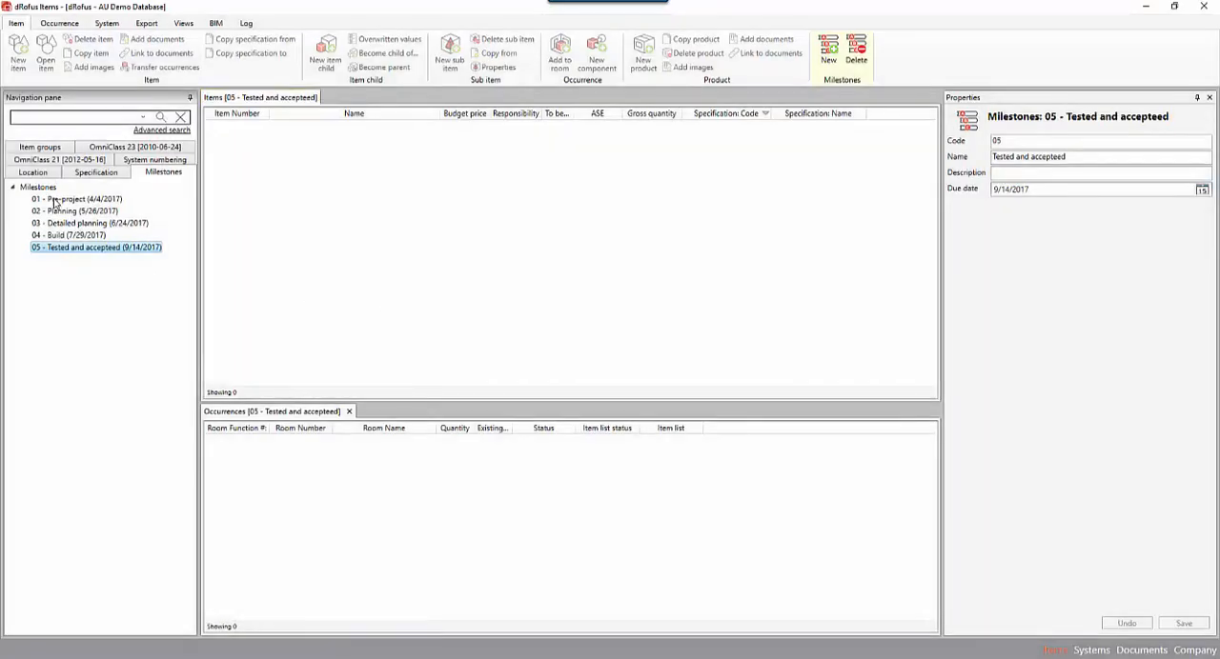
Look through the newly created milestones from 01 - Pre-project to 05 - Tested and accepteed for assigned items.
click(61, 202)
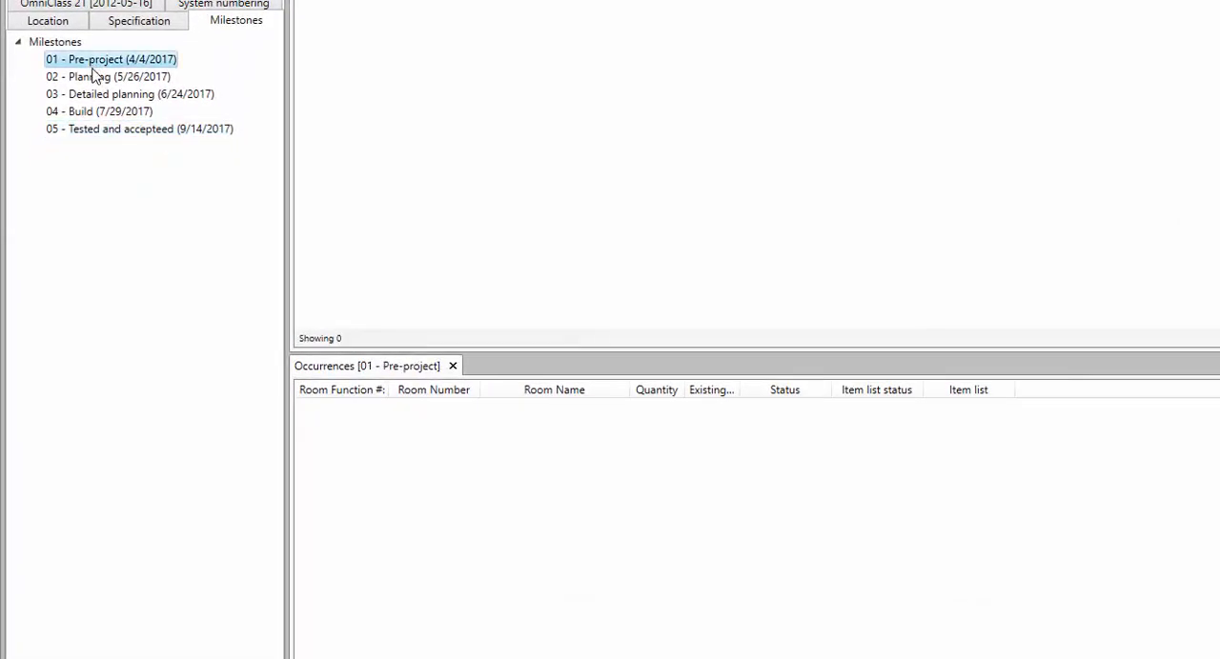
click(96, 77)
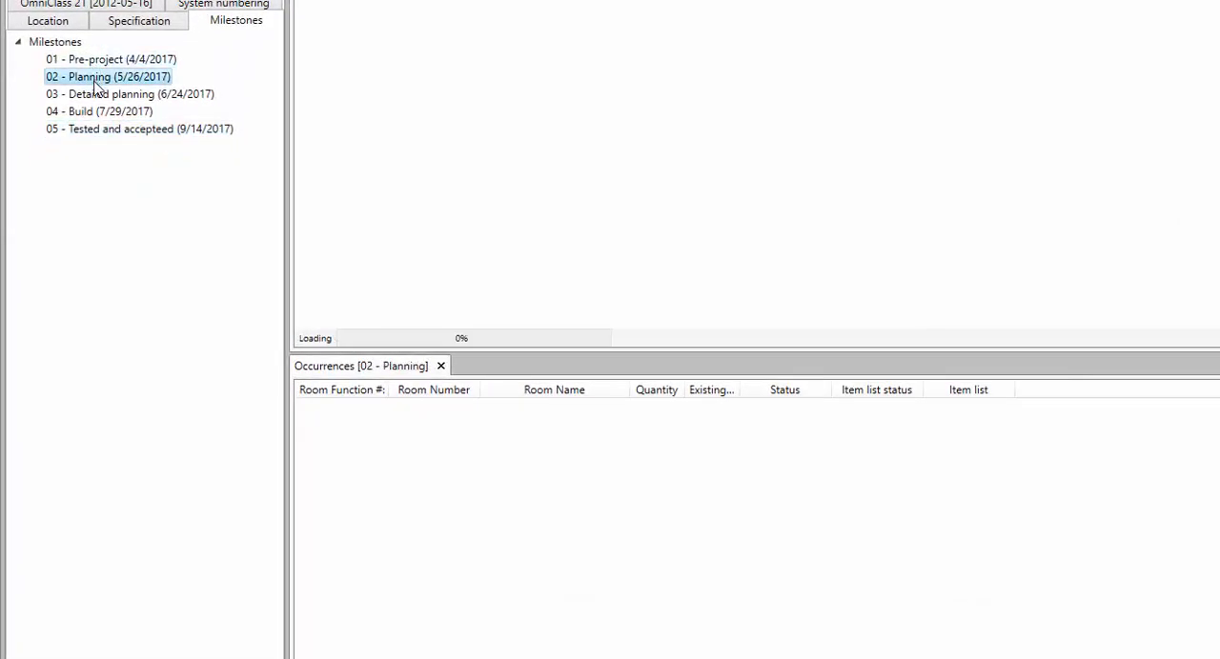
click(103, 96)
click(105, 112)
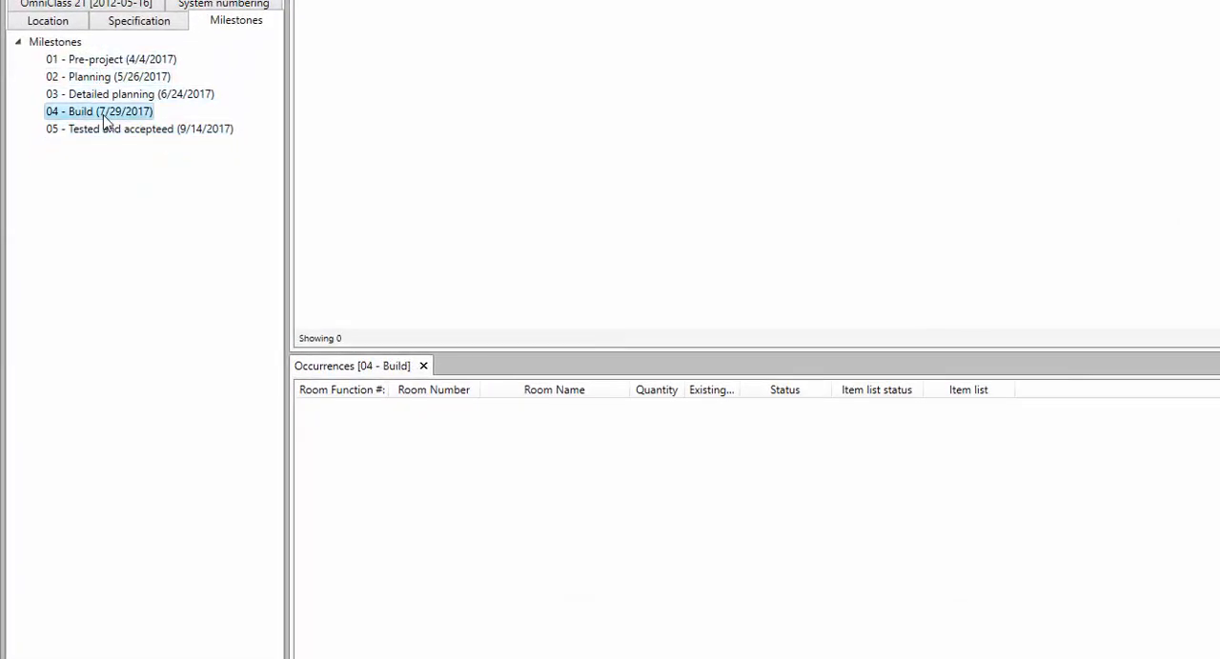
click(111, 132)
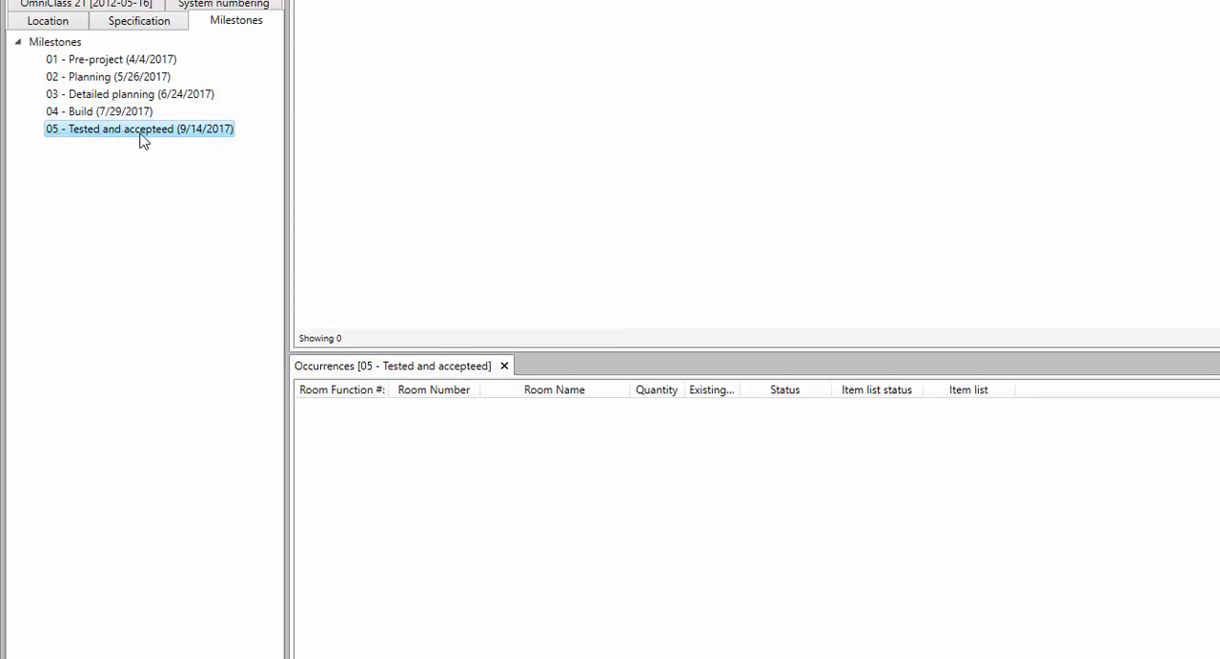
Assign the milestone 02 - Planning to items 0203.003 through 0203.009 in the 03-Walls group of 02-Building Elements and save the change.
click(68, 1)
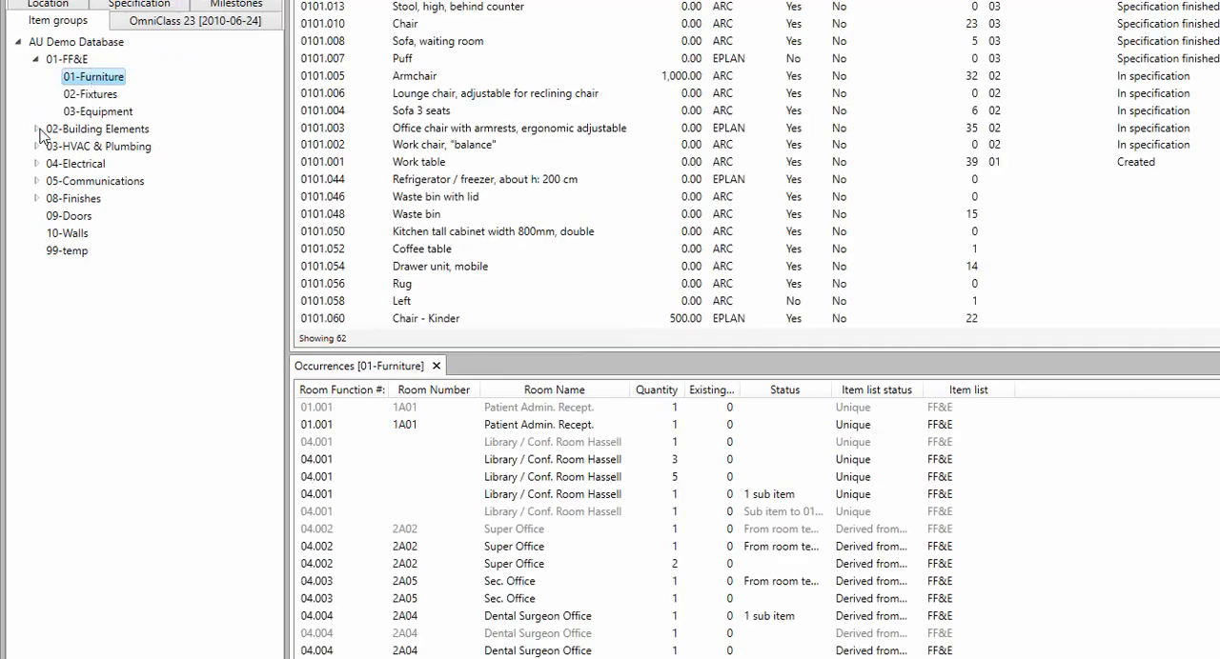
click(37, 130)
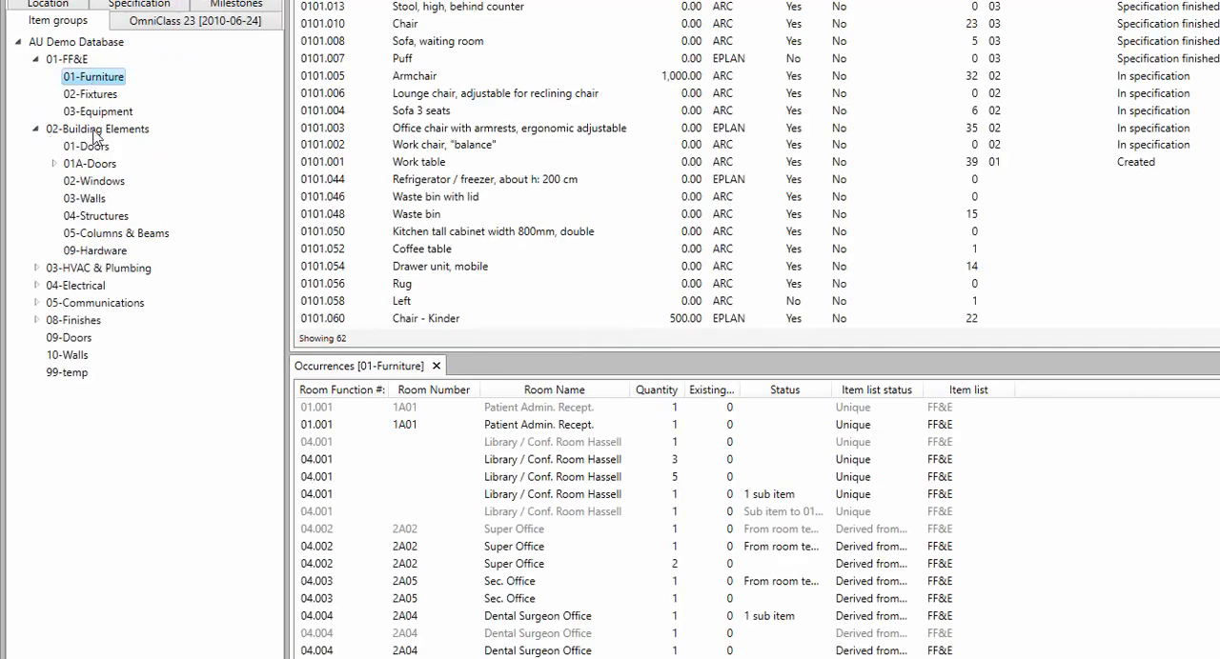
click(96, 198)
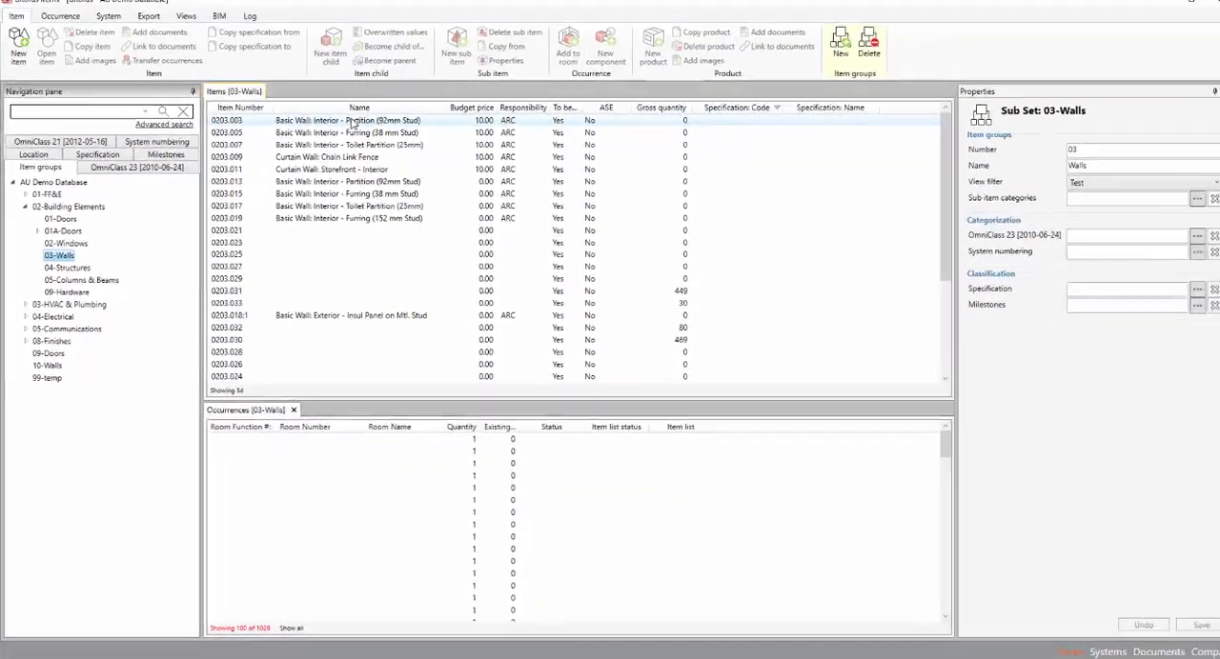
click(343, 125)
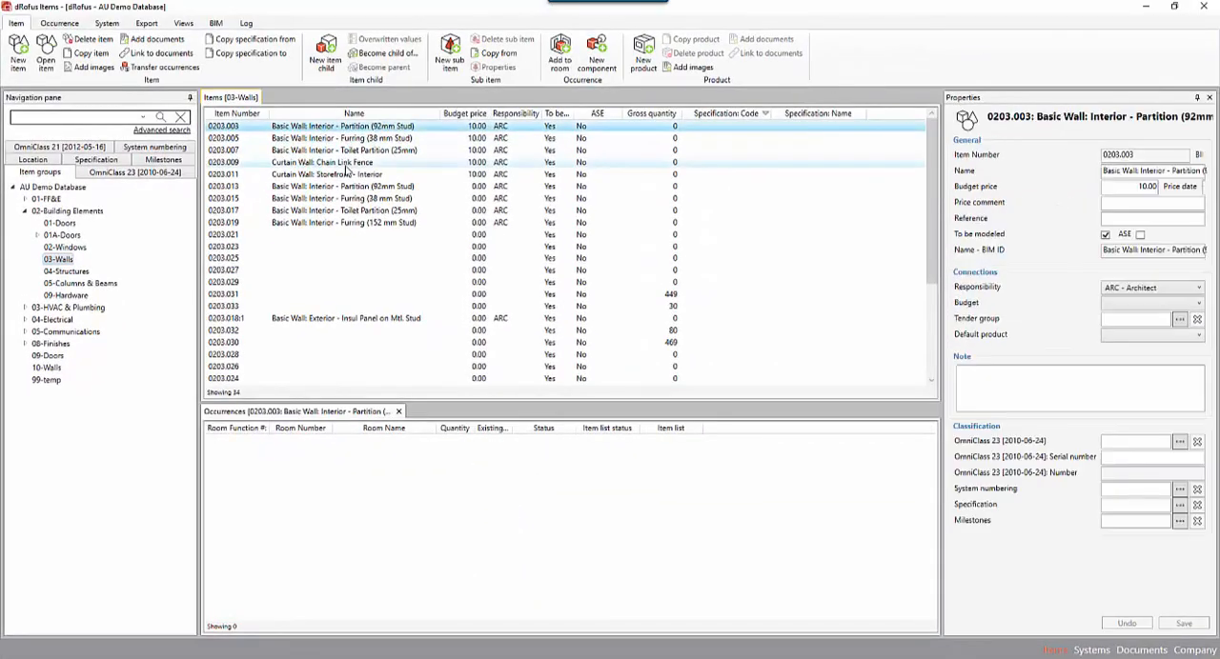
shift+click(346, 163)
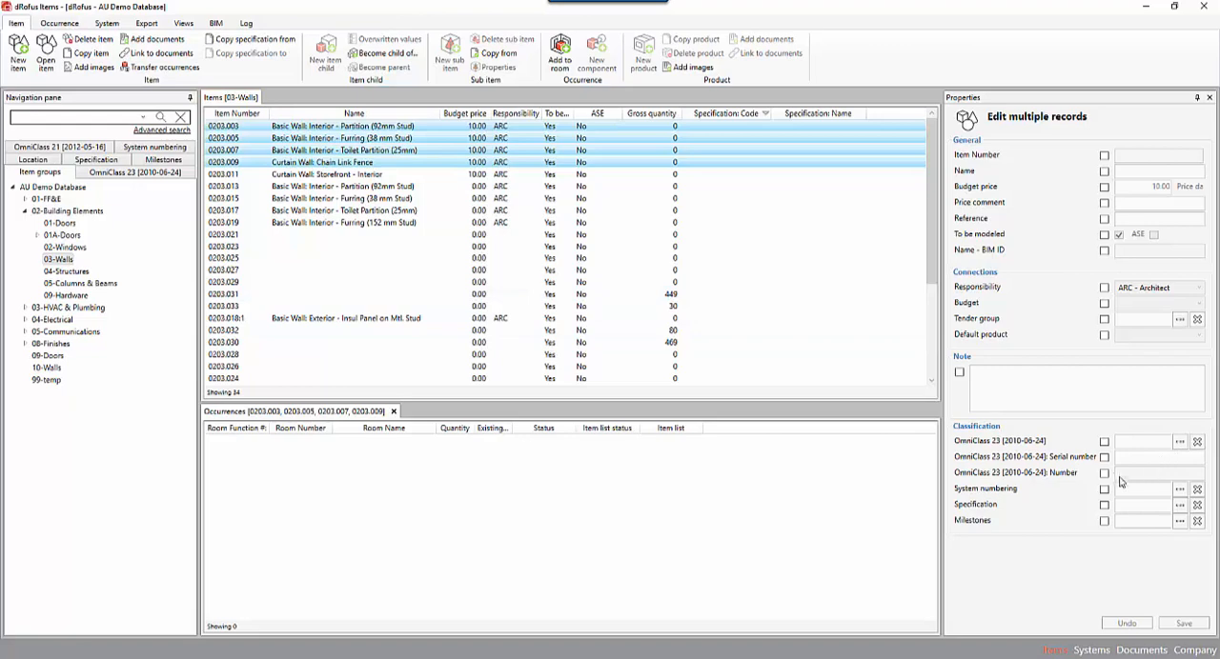
click(1104, 522)
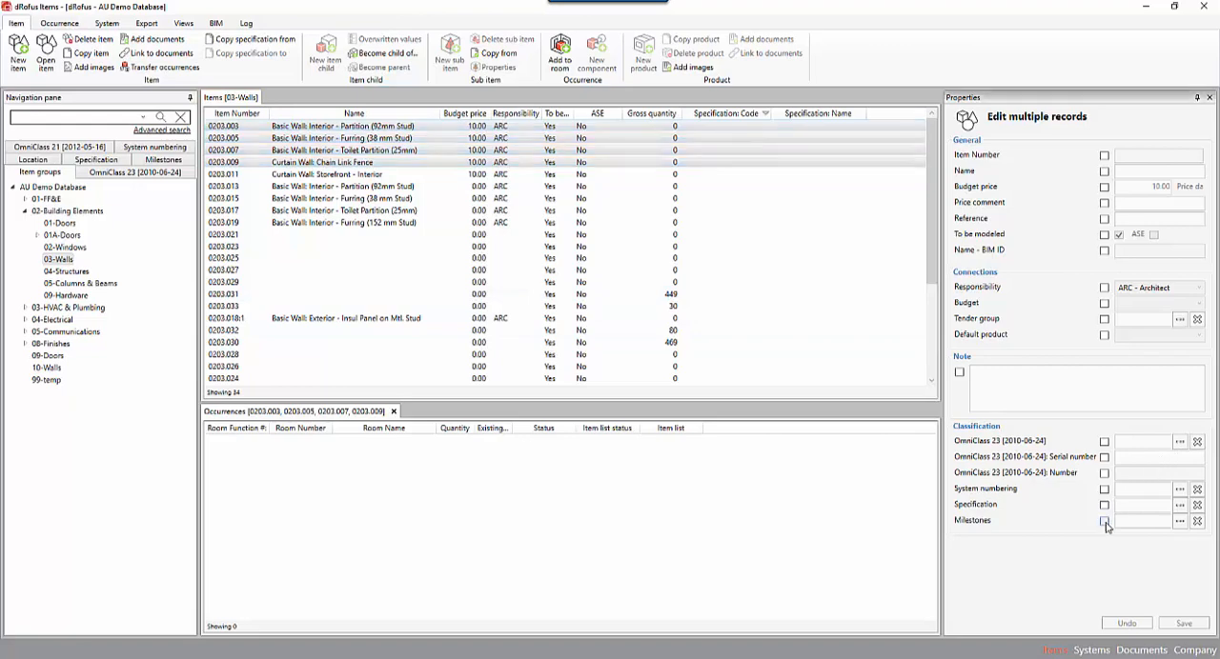
click(1180, 523)
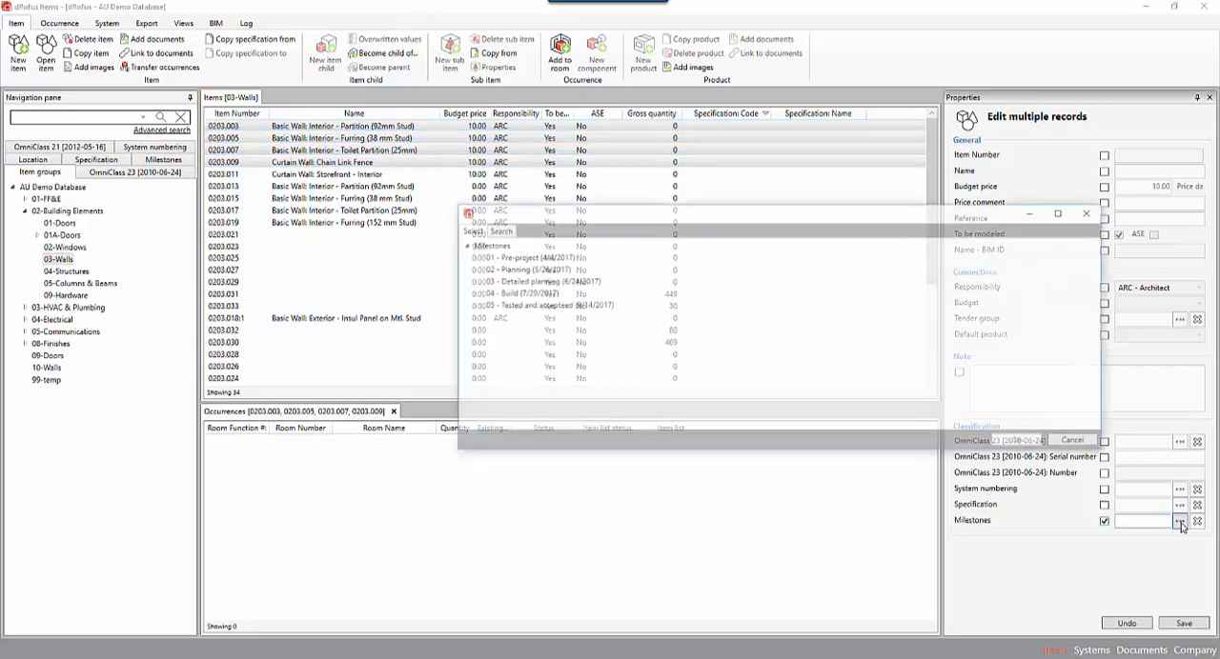
click(516, 270)
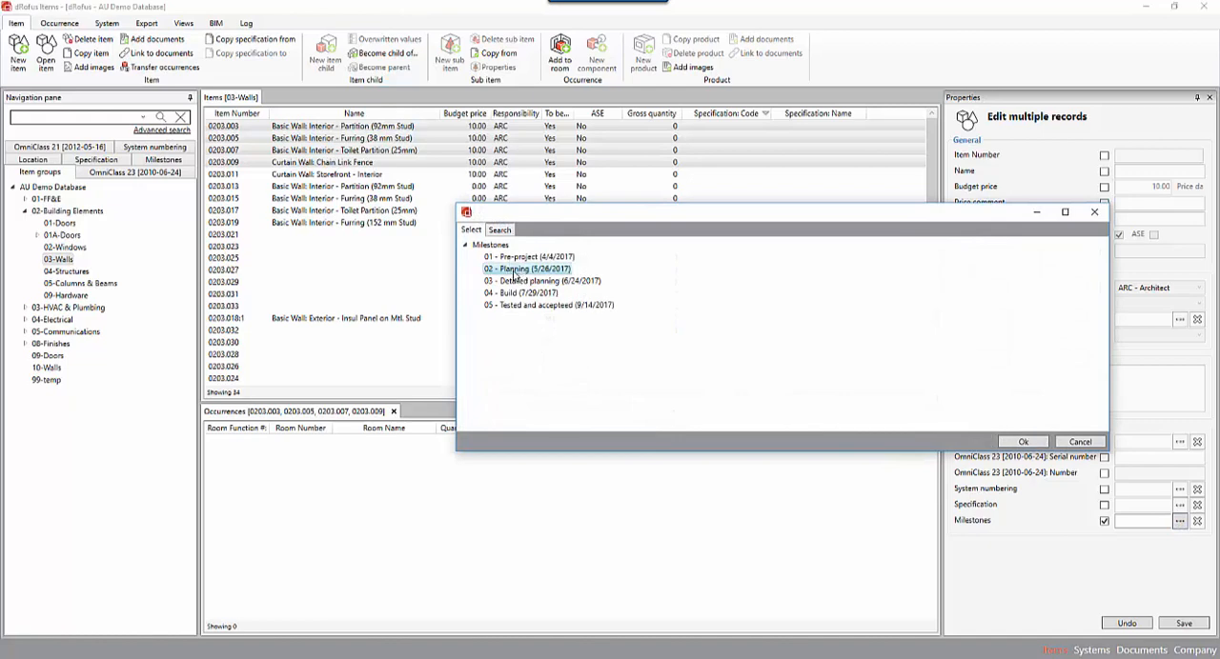
click(1023, 443)
click(351, 178)
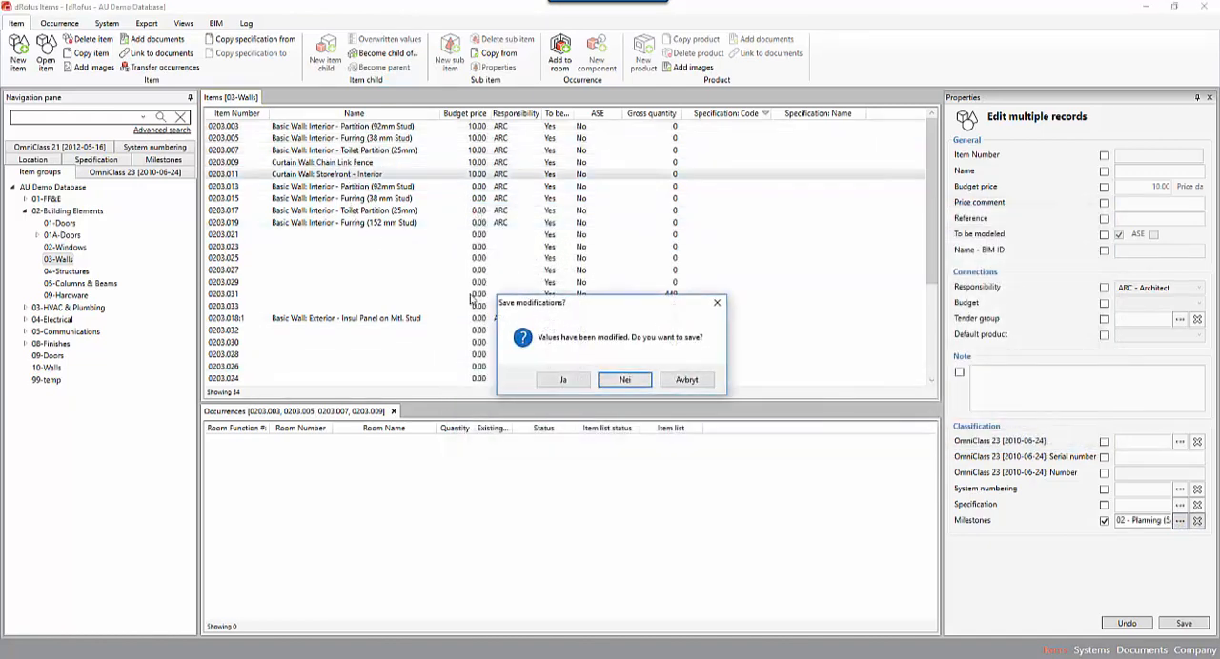
click(562, 381)
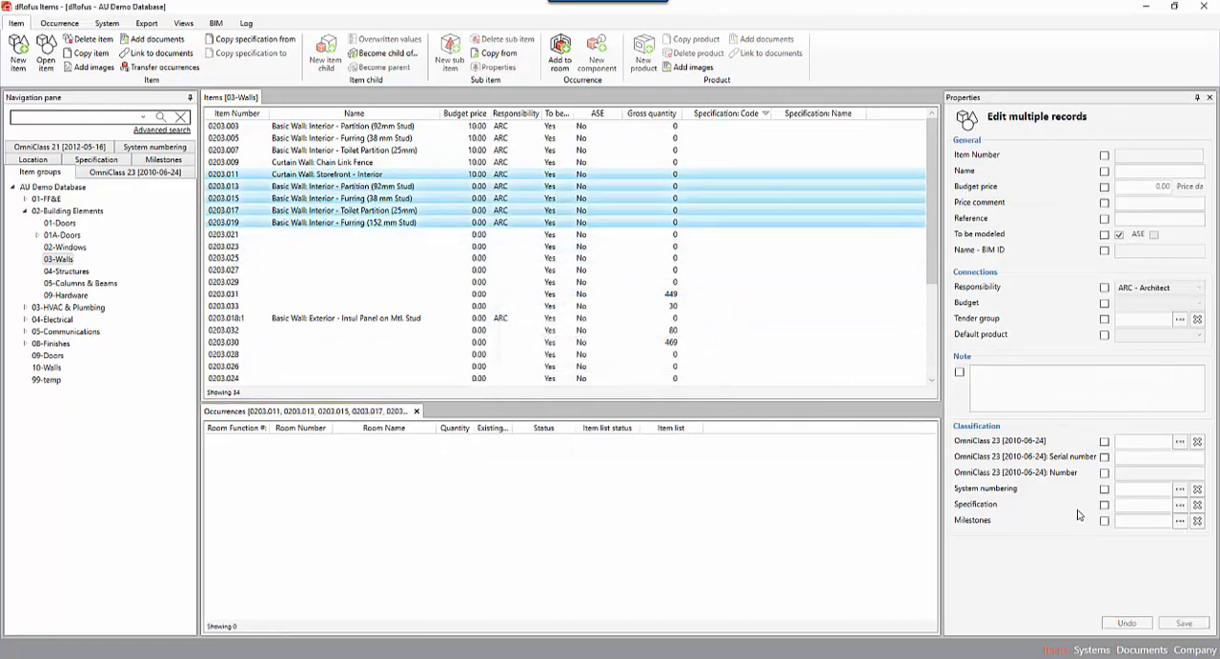
Assign the milestone 04 - Build to wall items 0203.011 through 0203.019 and save the change.
click(1180, 521)
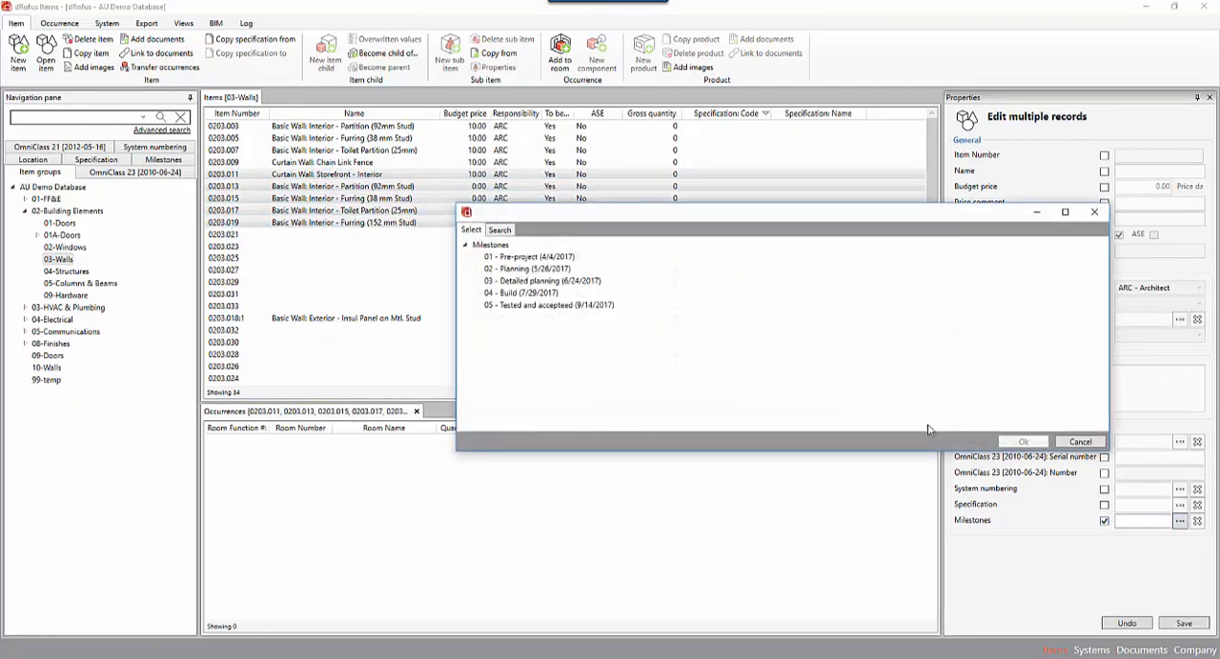
click(514, 294)
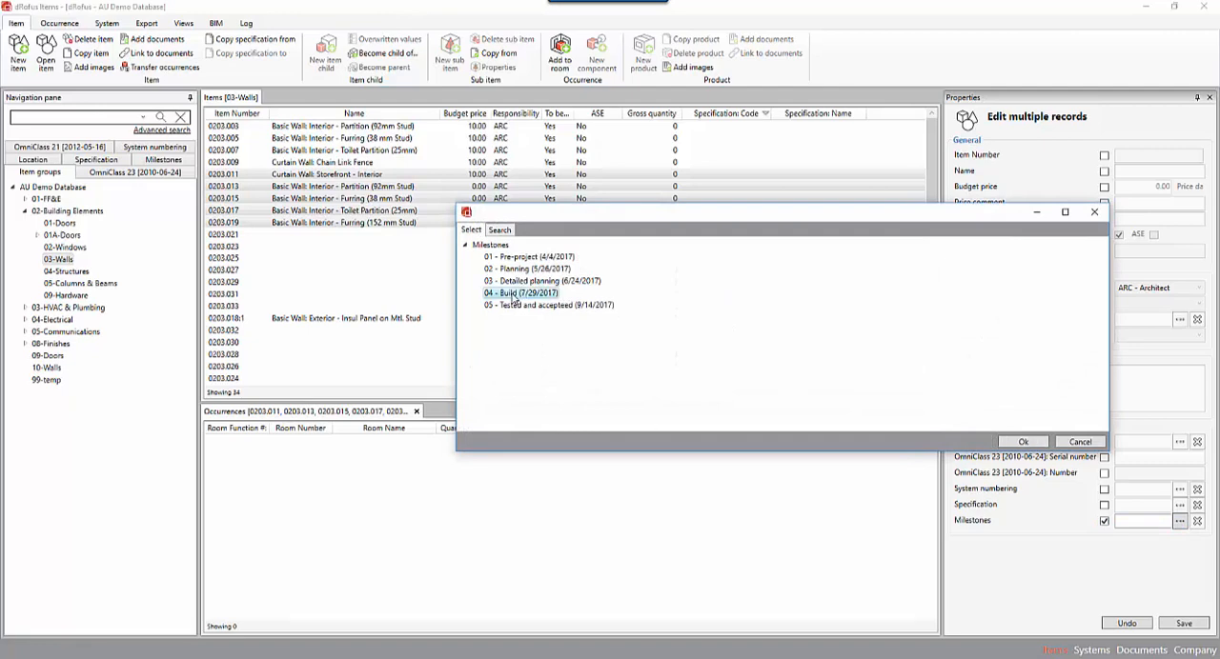
click(1035, 444)
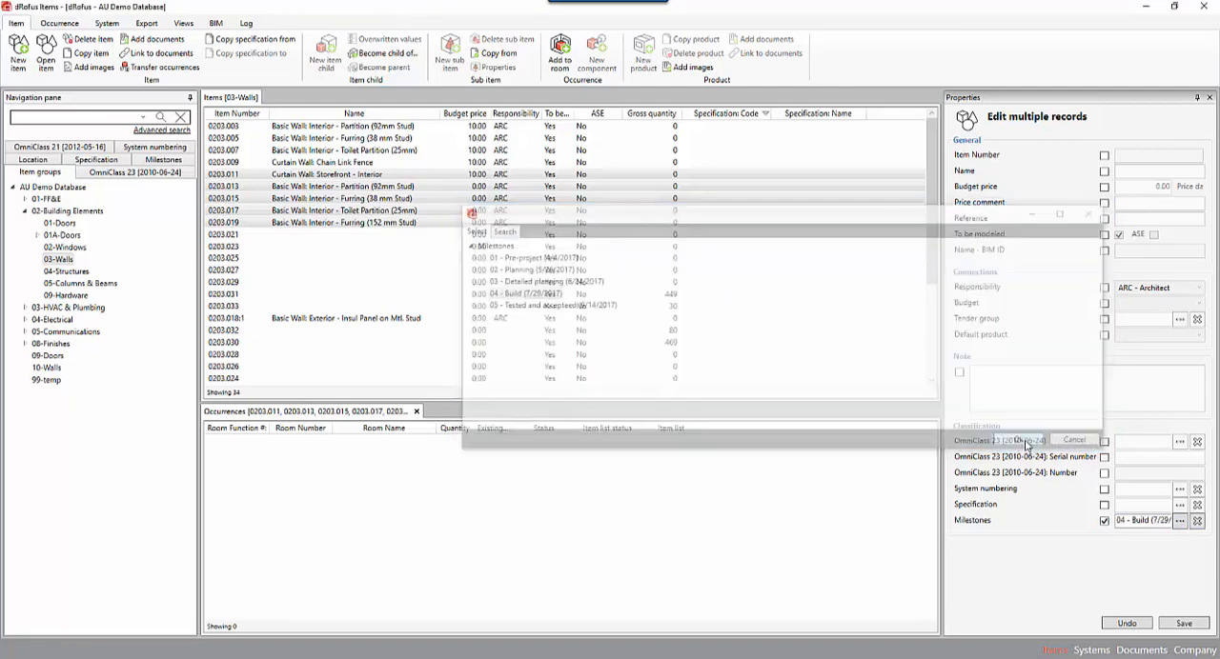
click(1182, 624)
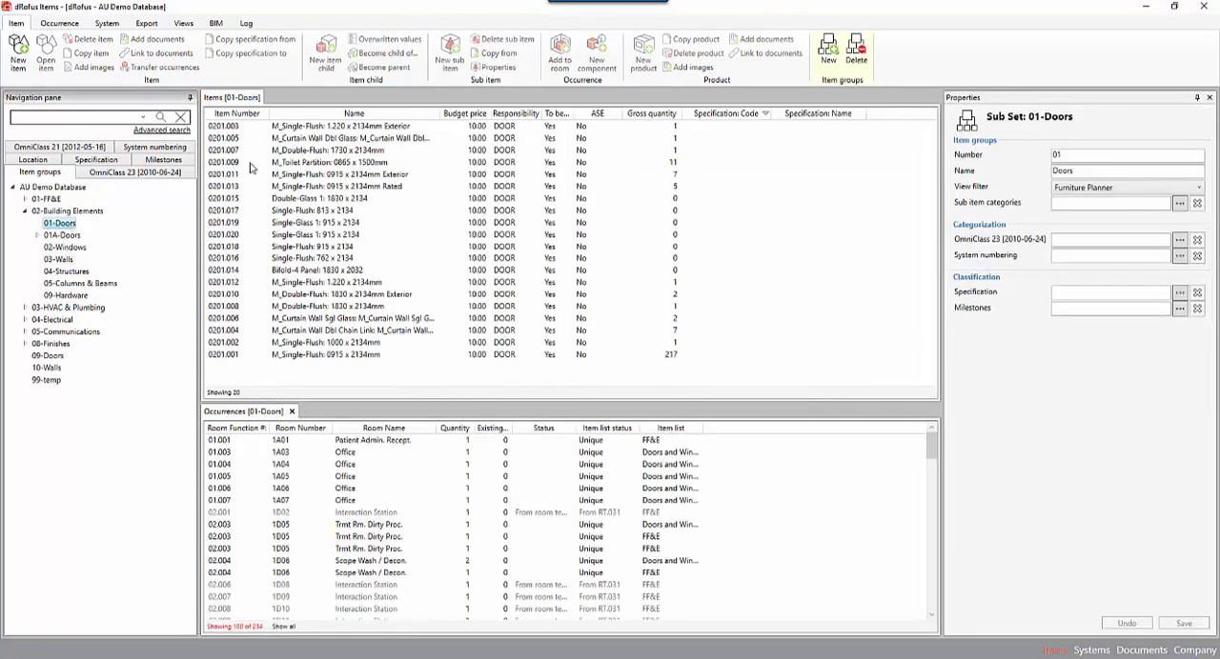
Assign the milestone 03 - Detailed planning to items 0201.003 through 0201.019 in the 01-Doors group and save the change.
click(724, 125)
shift+click(725, 222)
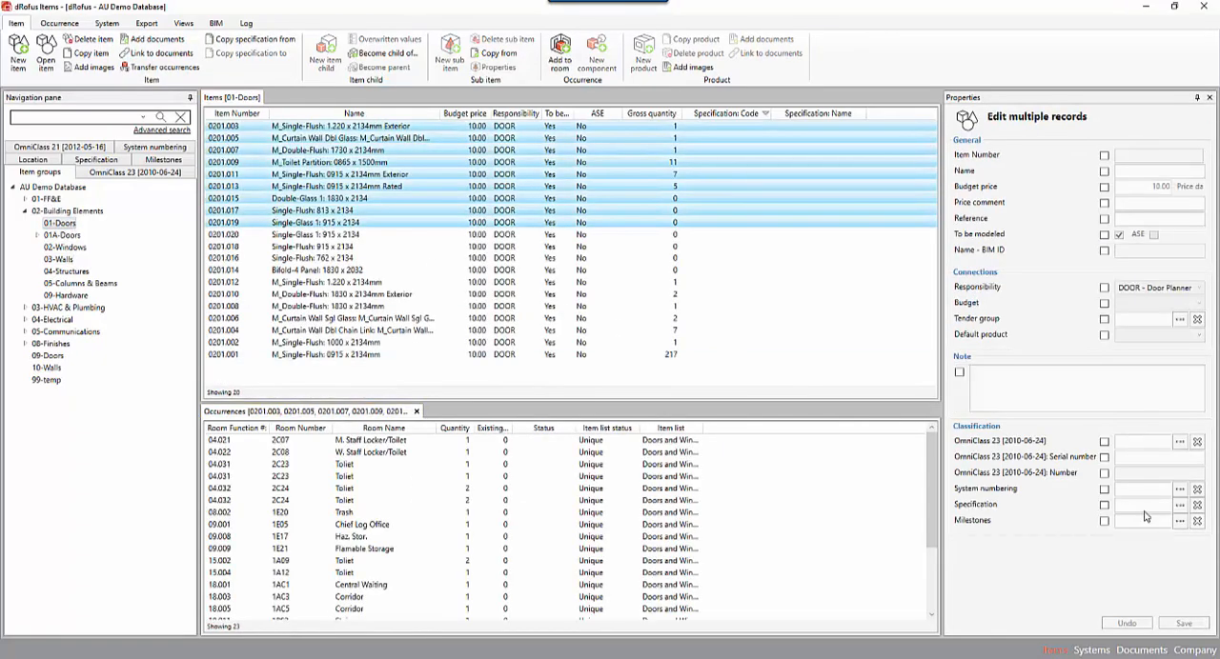
click(1103, 521)
click(1179, 522)
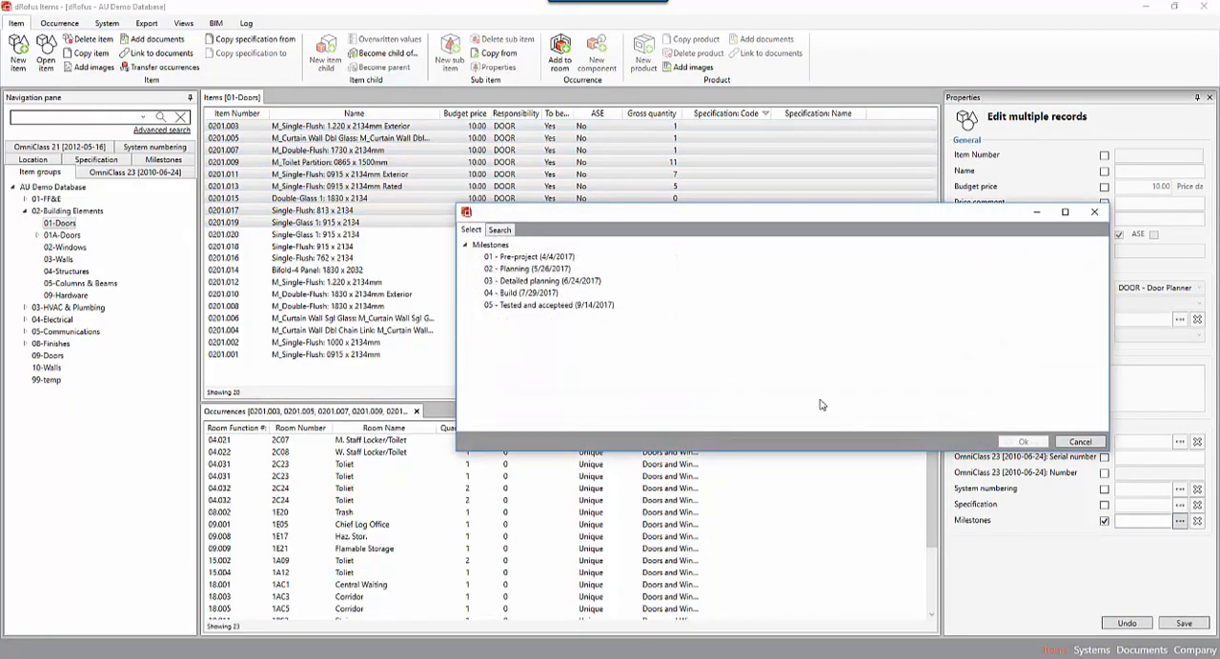
click(522, 282)
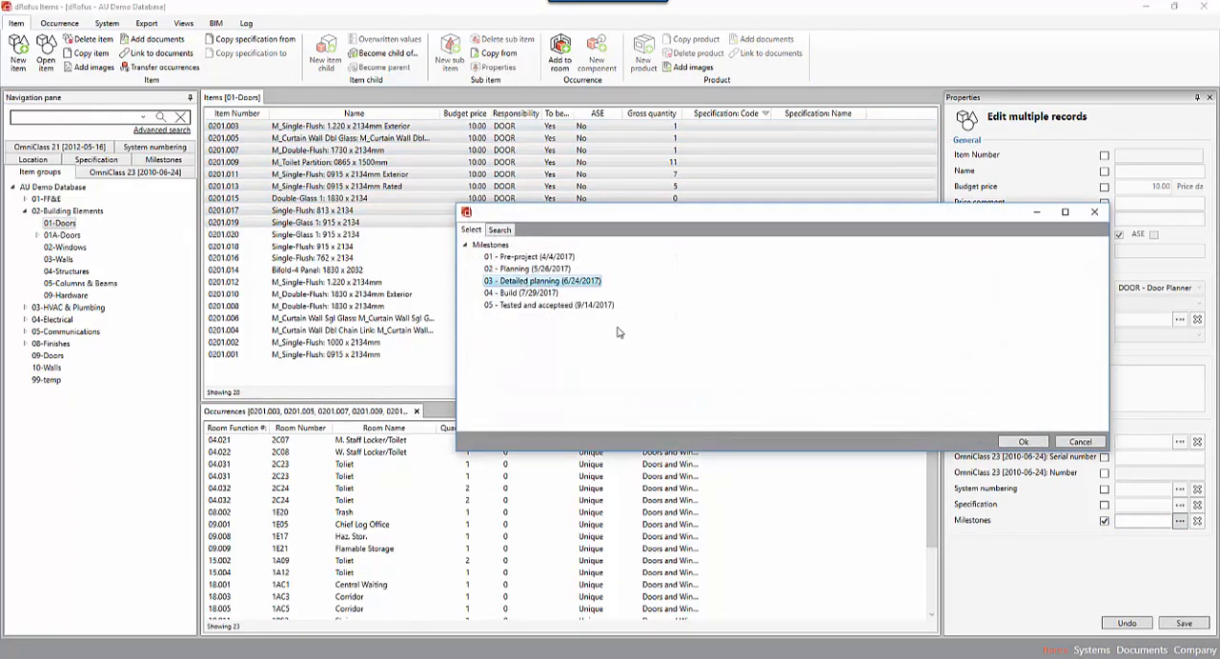
click(1018, 444)
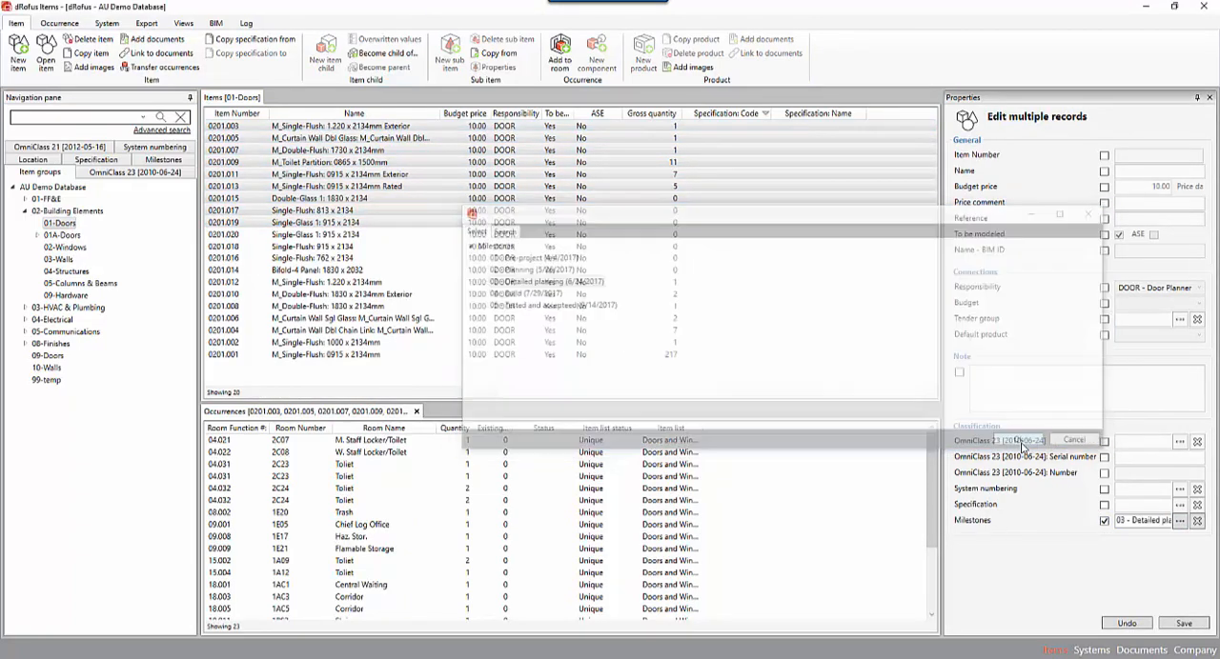
click(1184, 624)
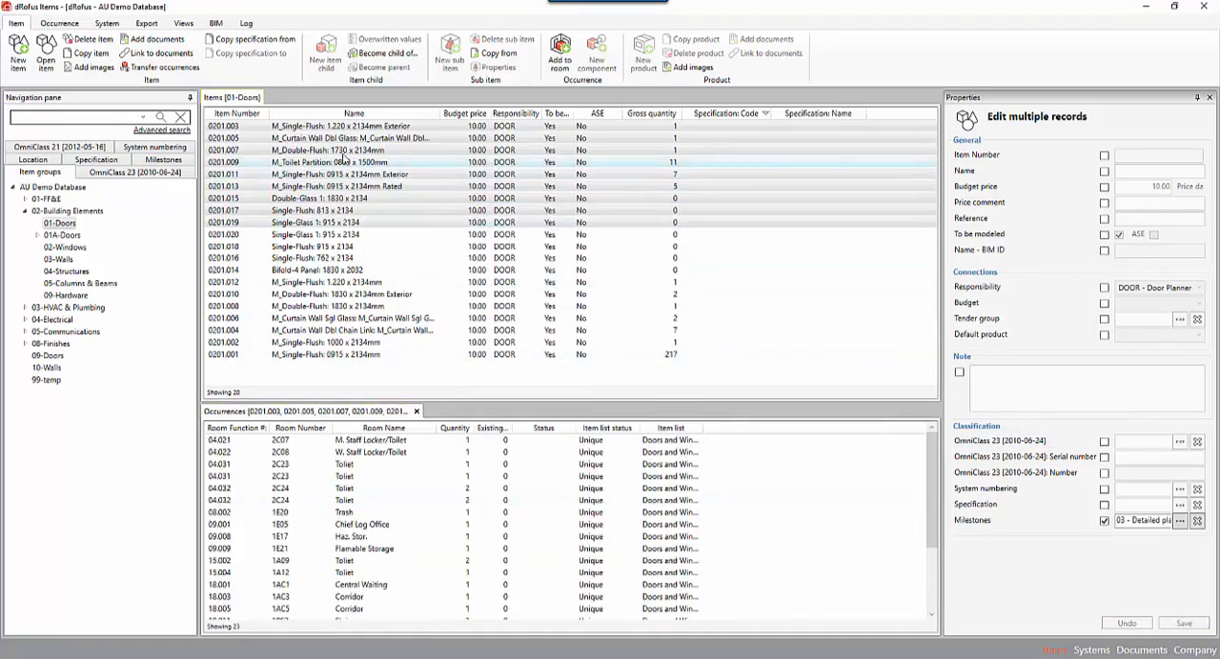
Check the milestone set on door 0201.003 and review the items listed under each milestone from 01 to 05.
click(367, 126)
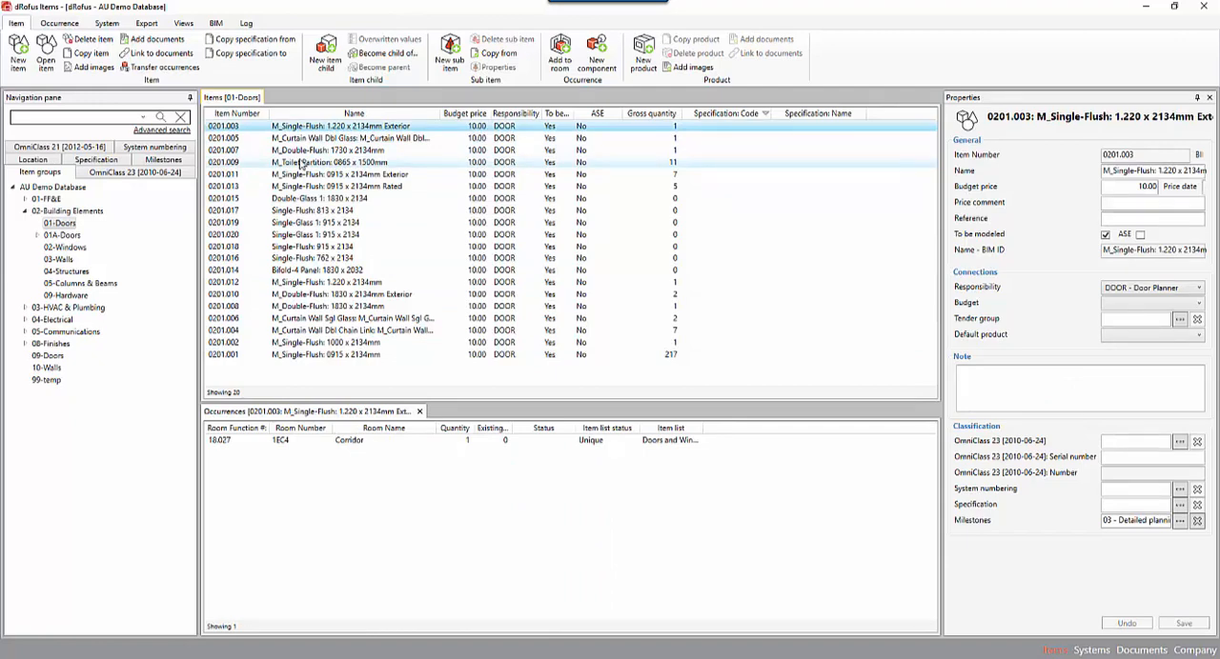
click(150, 164)
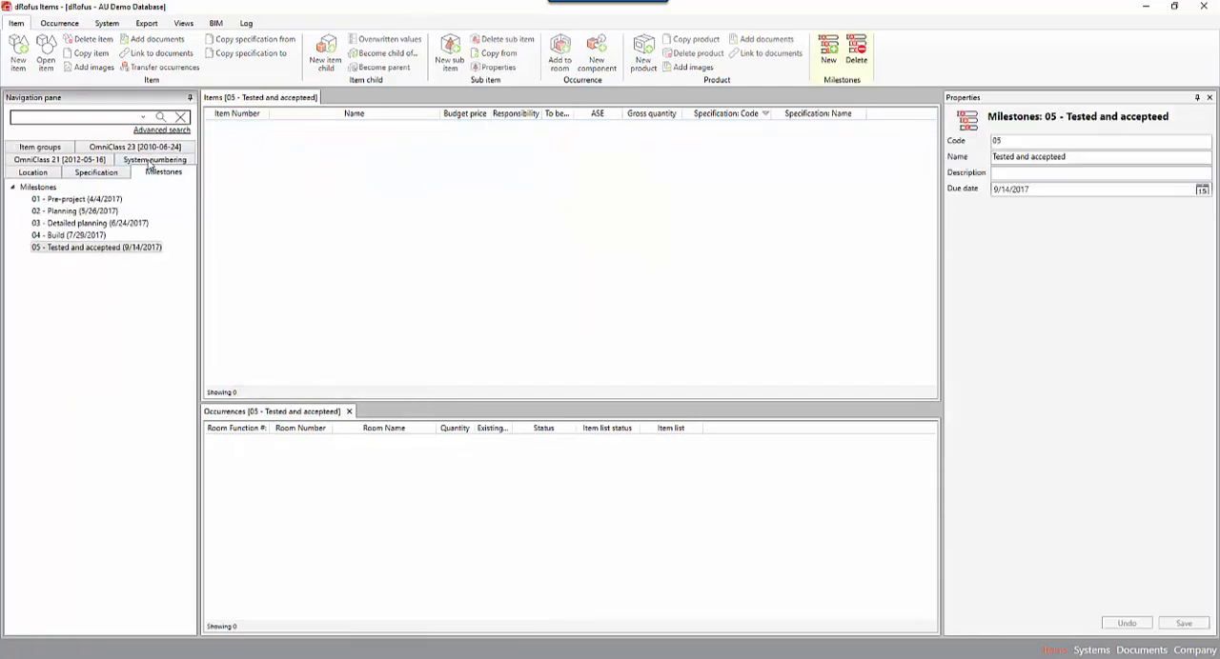
click(80, 201)
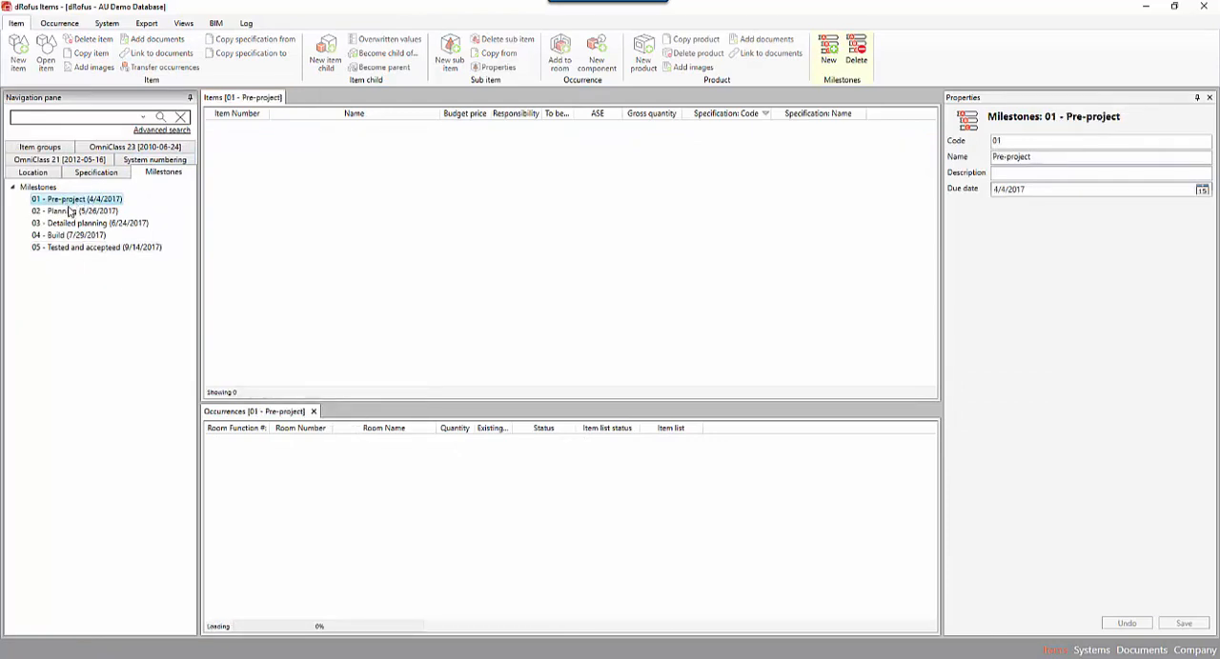
click(75, 210)
click(75, 224)
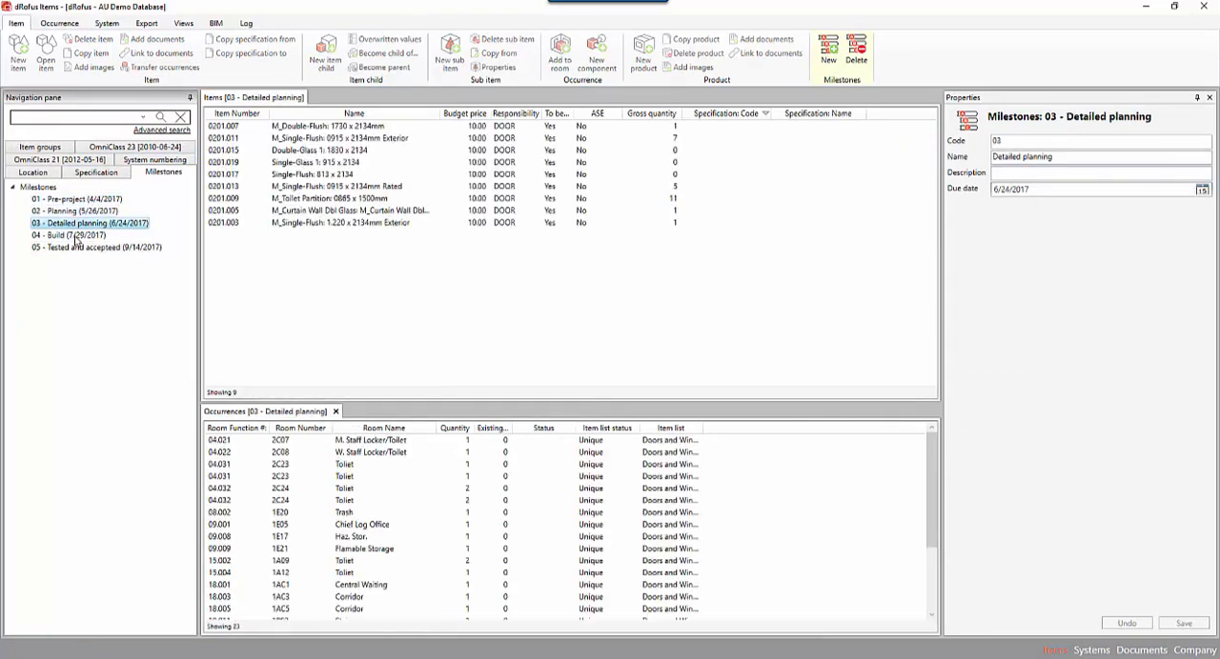
click(75, 237)
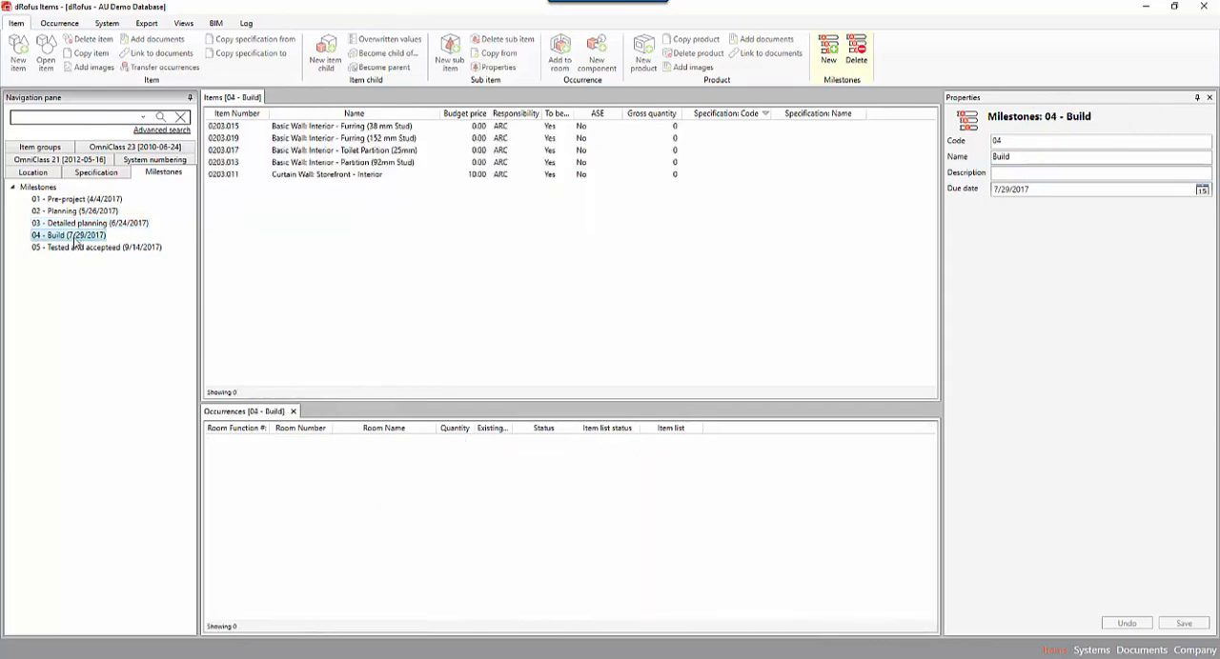
click(77, 249)
click(76, 235)
key(Up)
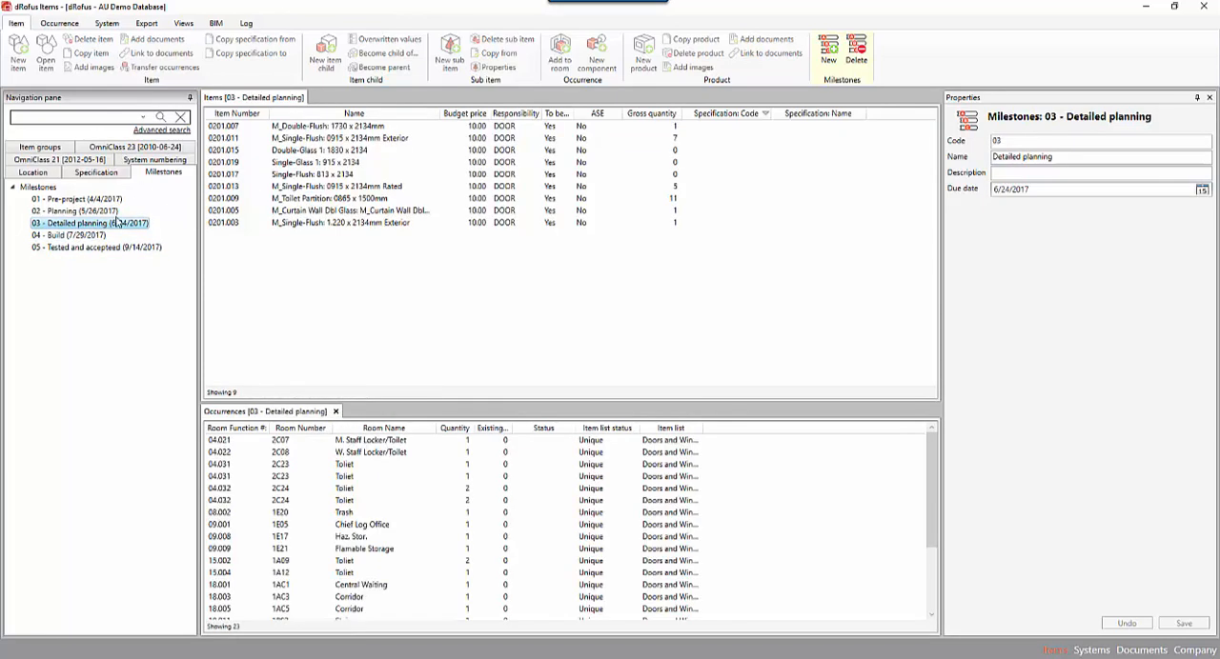
Assign the milestone 05 - Tested and accepteed to the Corridor occurrence of door 0201.007 in room 18.014 and save the change.
click(314, 127)
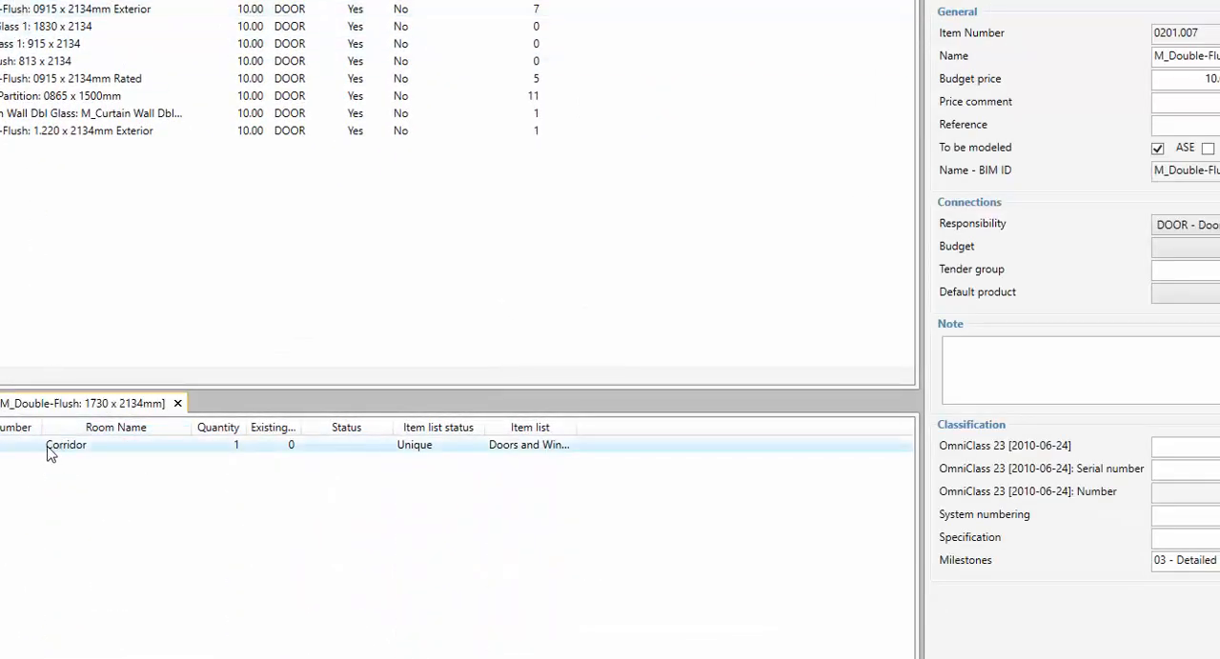
click(101, 454)
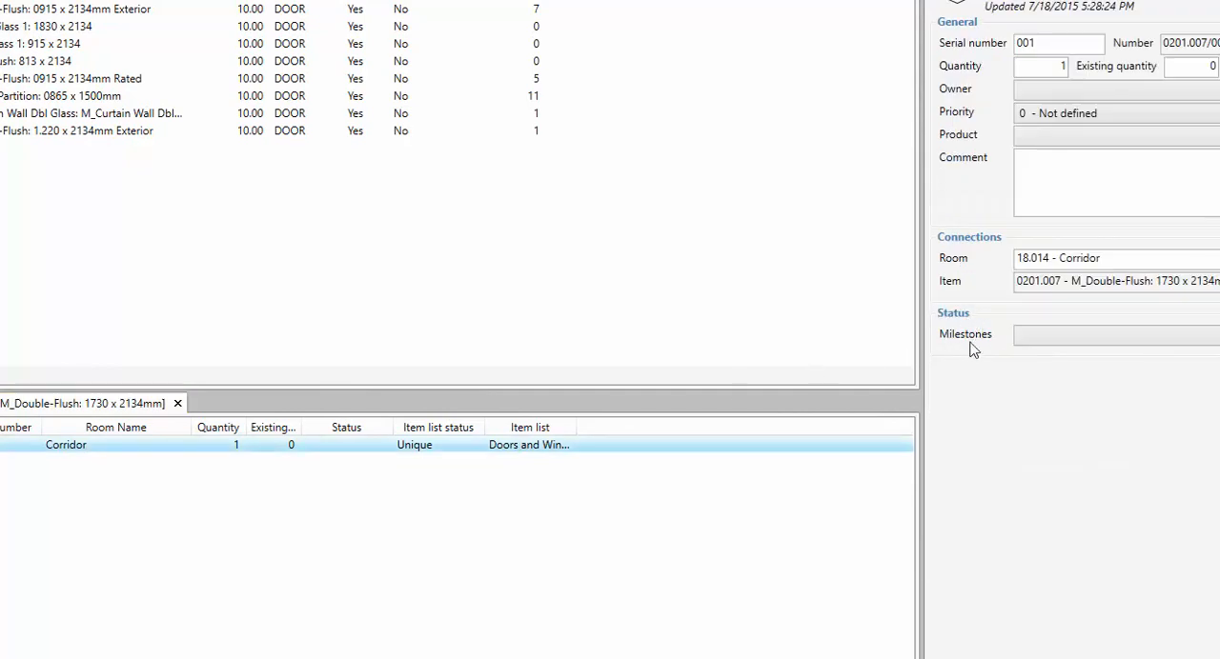
click(1053, 340)
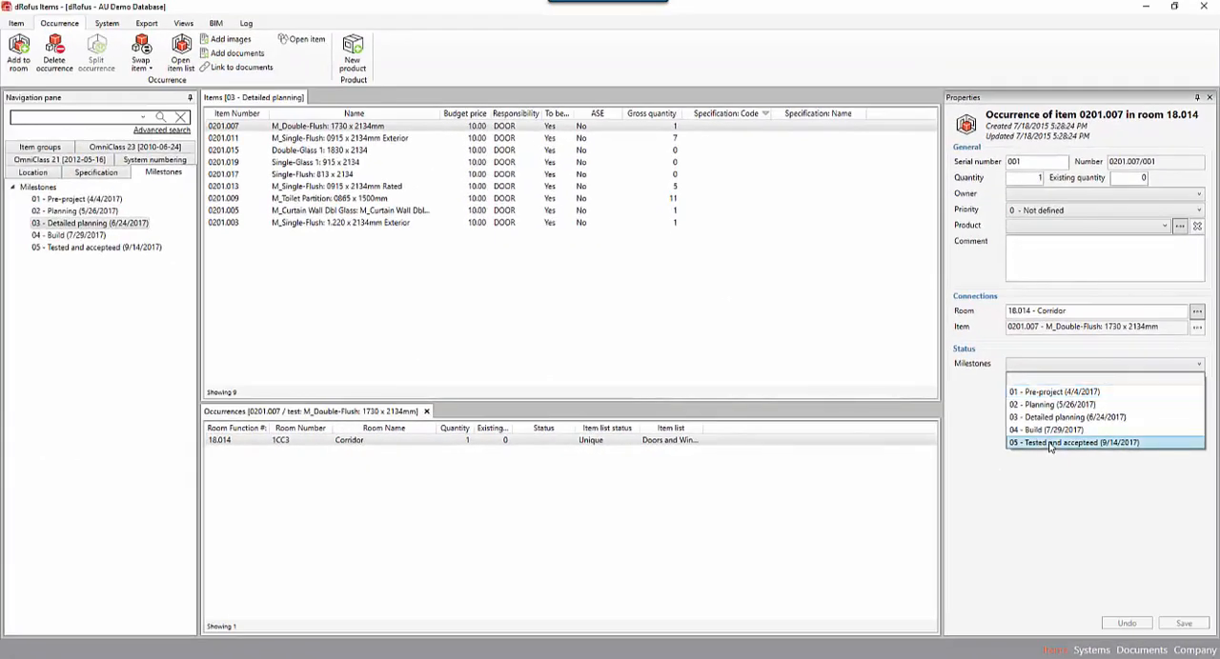
click(1048, 442)
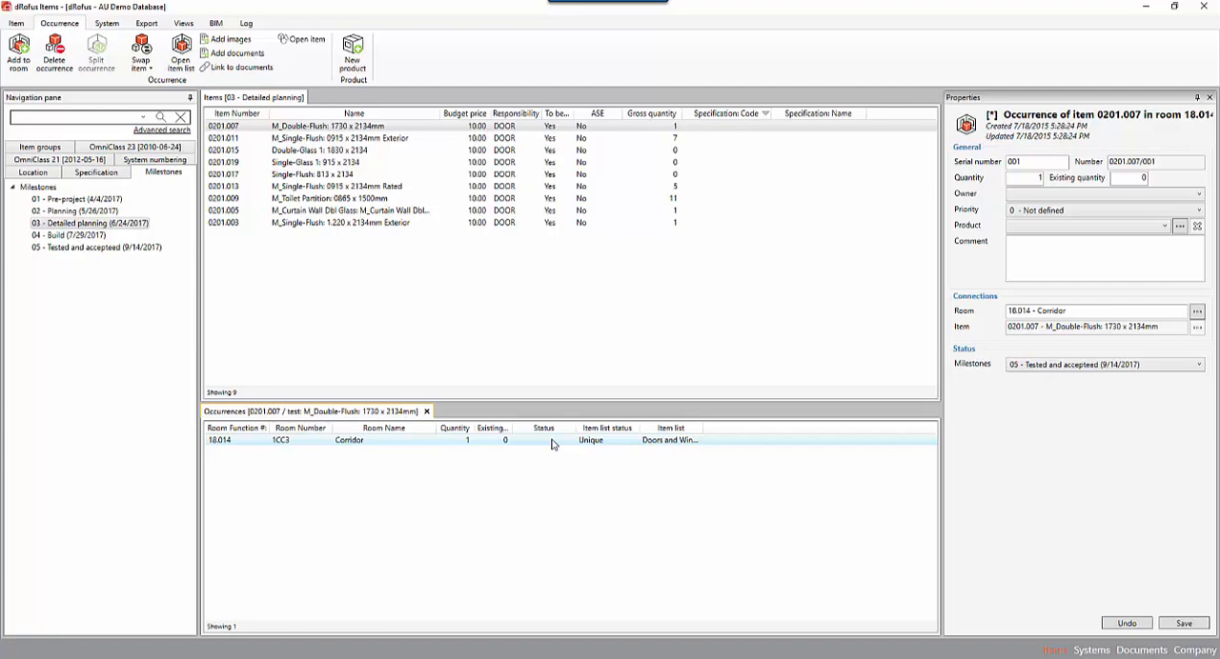
click(1184, 623)
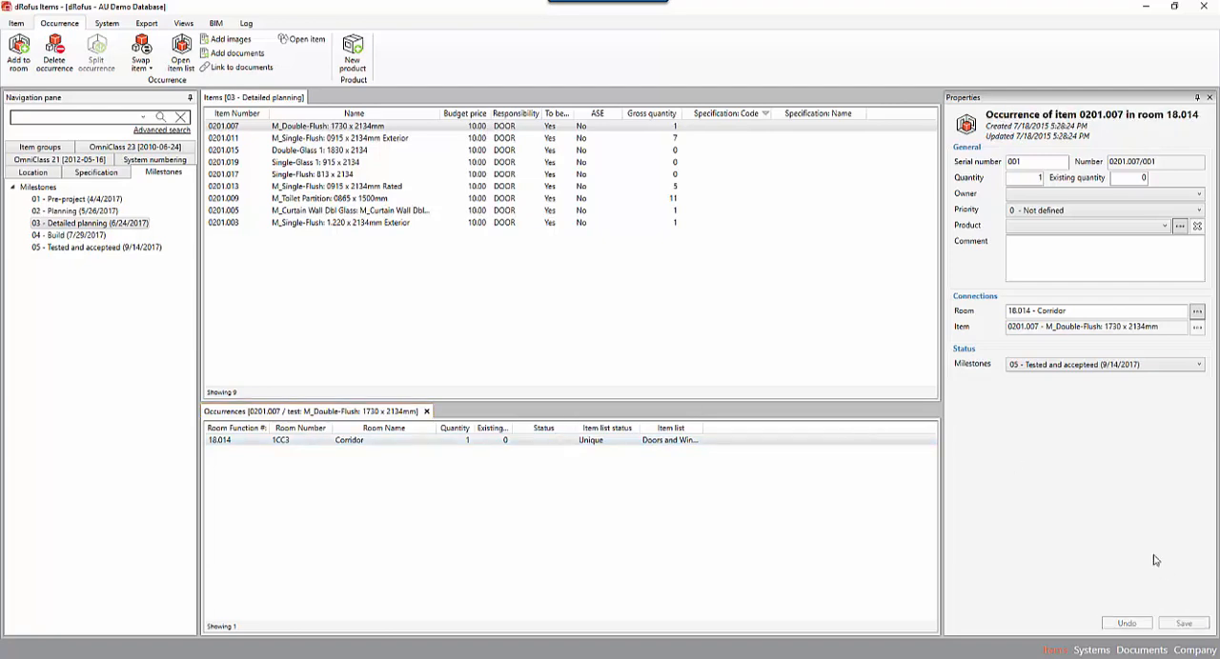
Compare the milestone set on item 0201.007 with the one set on its Corridor occurrence.
click(429, 128)
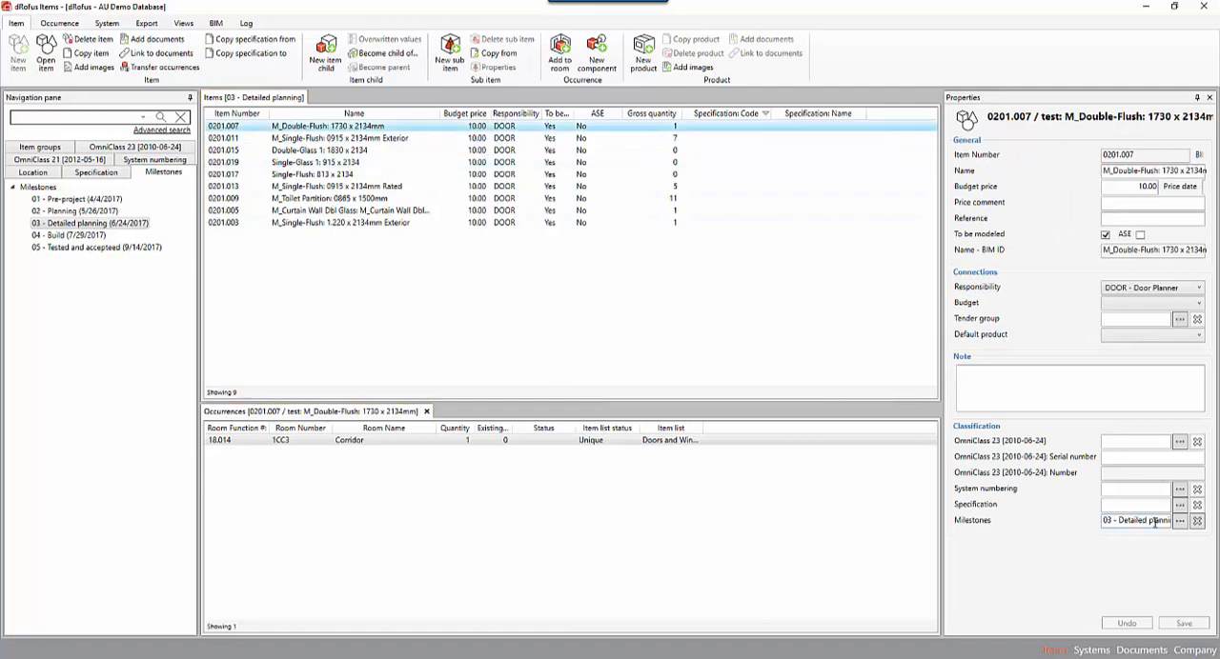
click(385, 443)
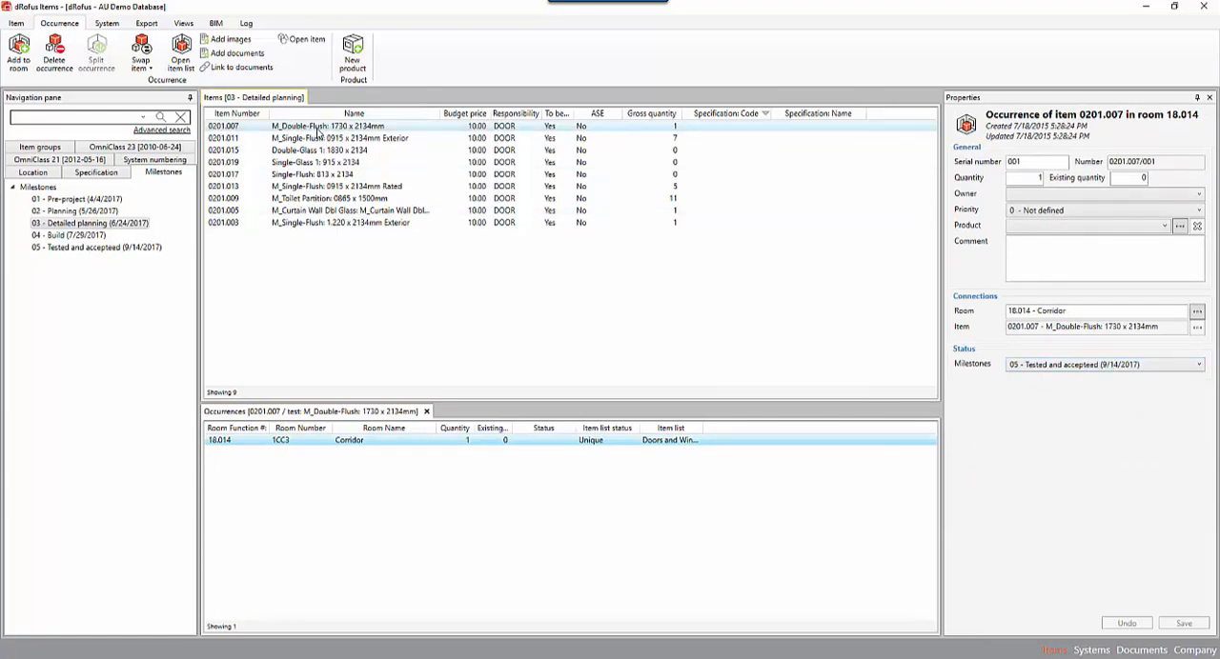
click(319, 137)
click(318, 128)
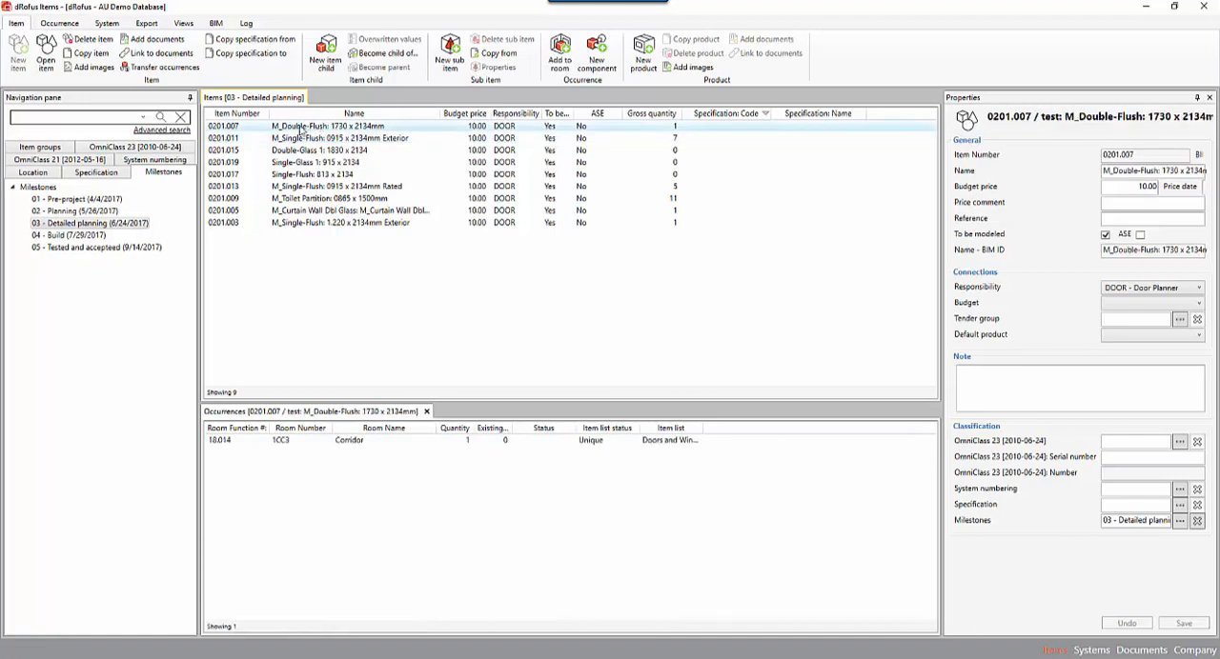
Set up an advanced item search on Milestones: Due date with the condition Is before.
click(161, 131)
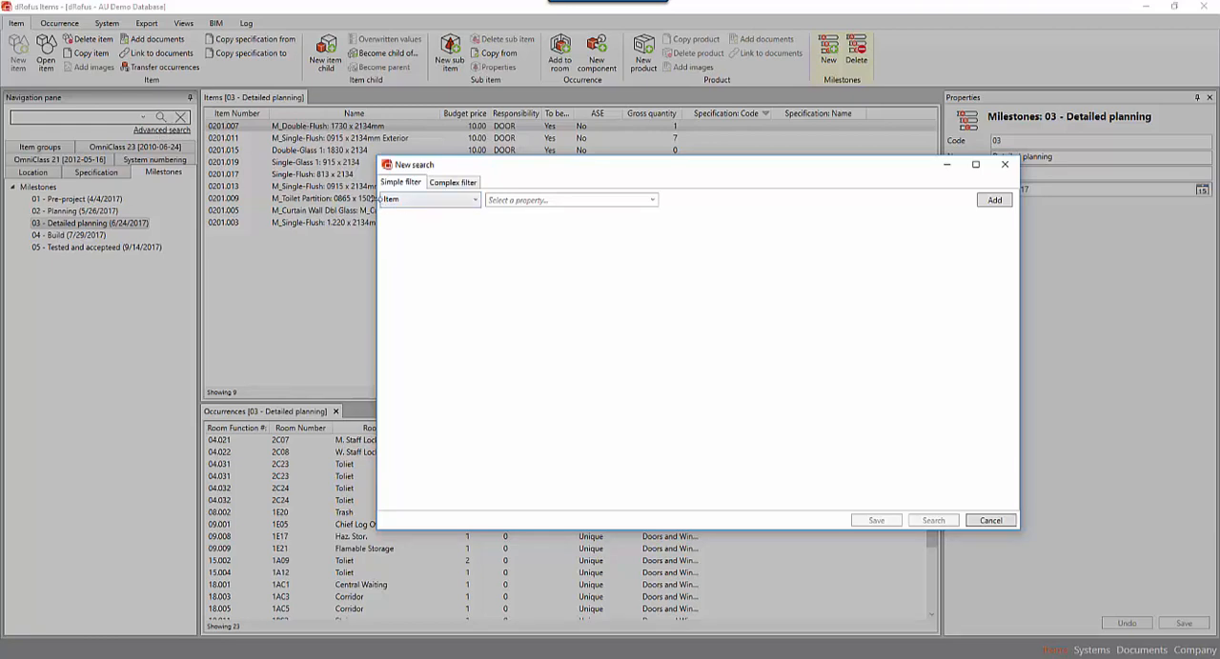
click(520, 199)
text(Milestones: Code)
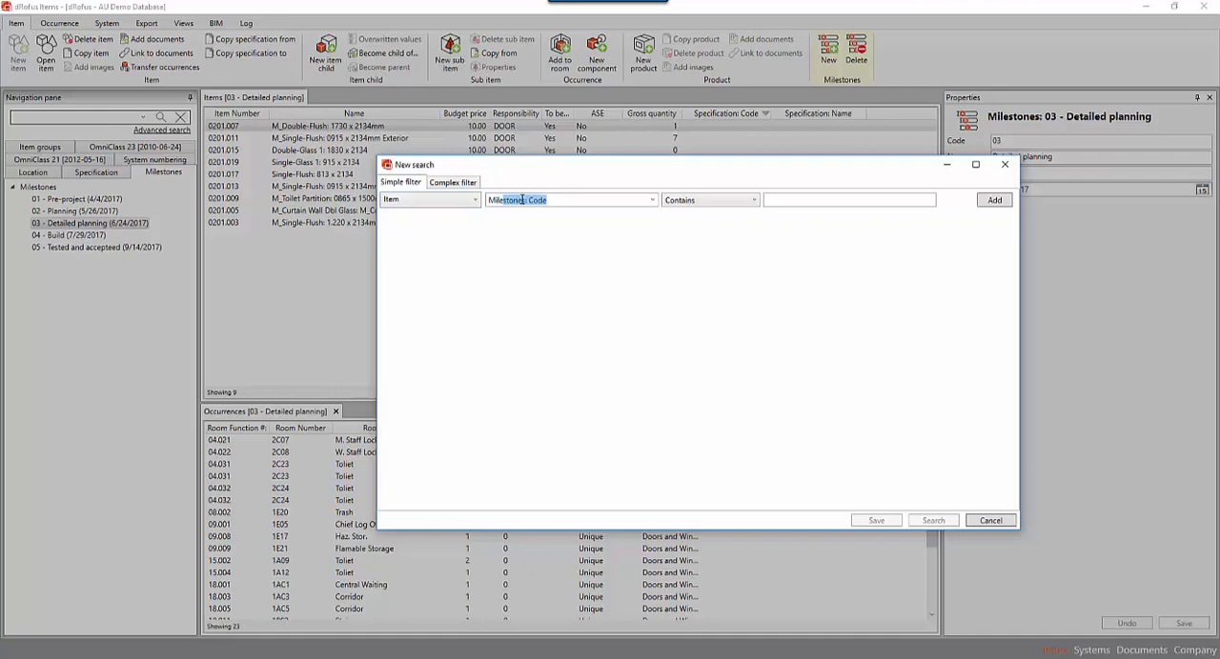
click(653, 200)
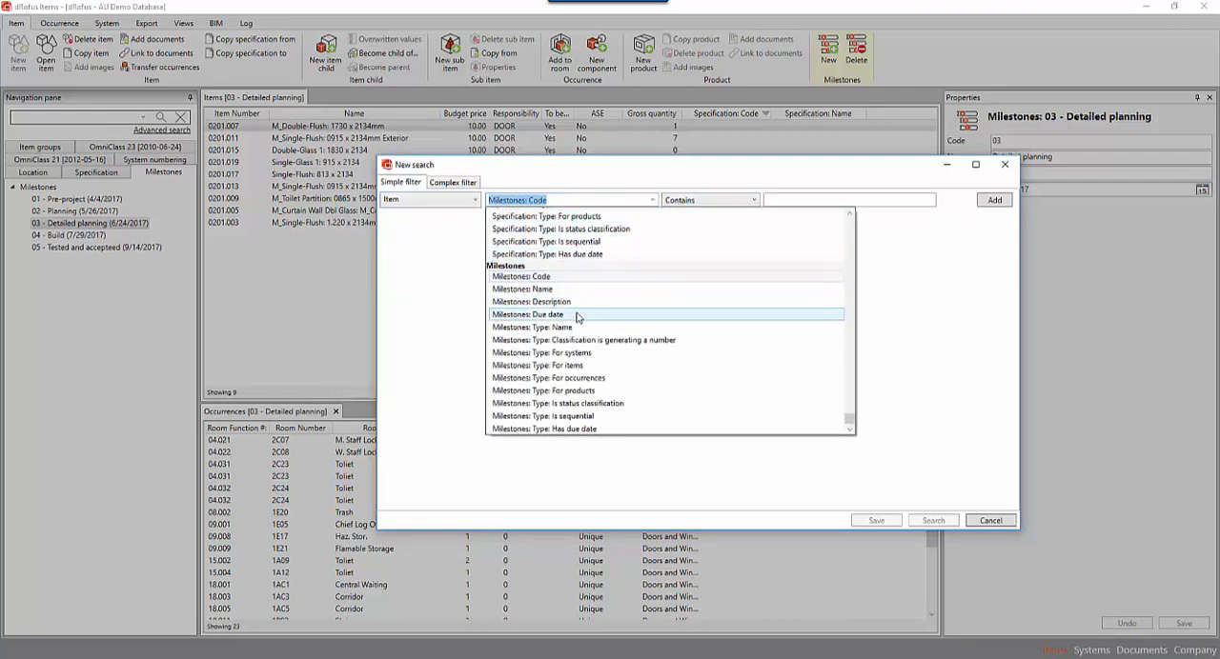
click(544, 315)
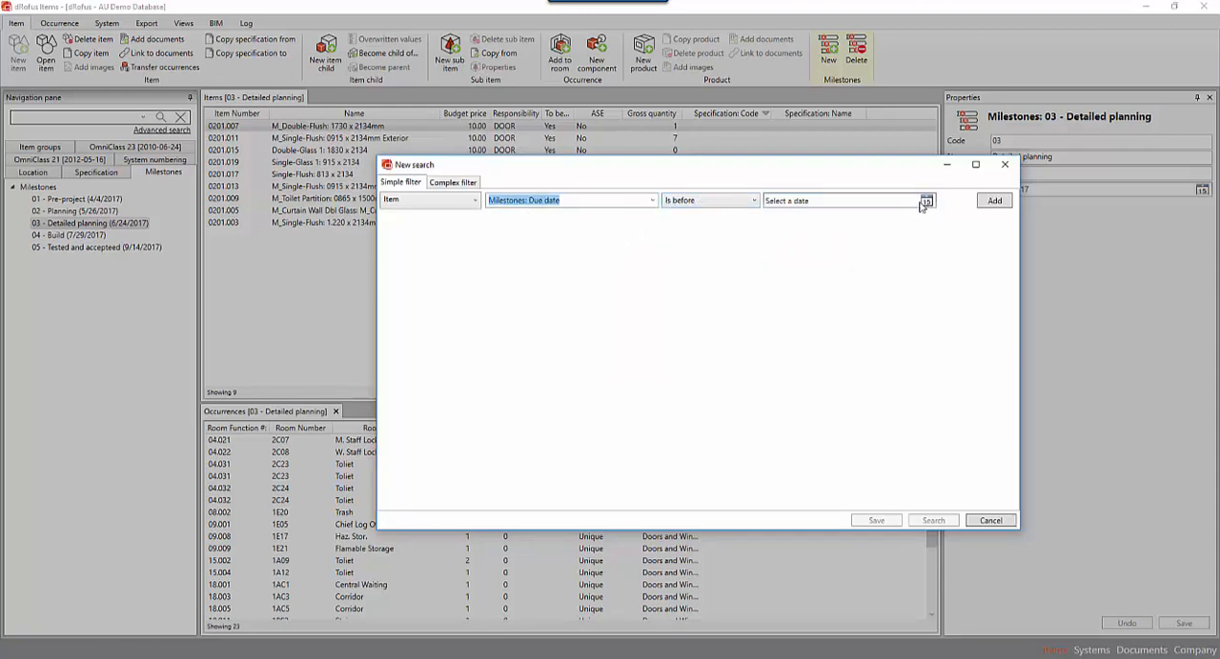
click(752, 204)
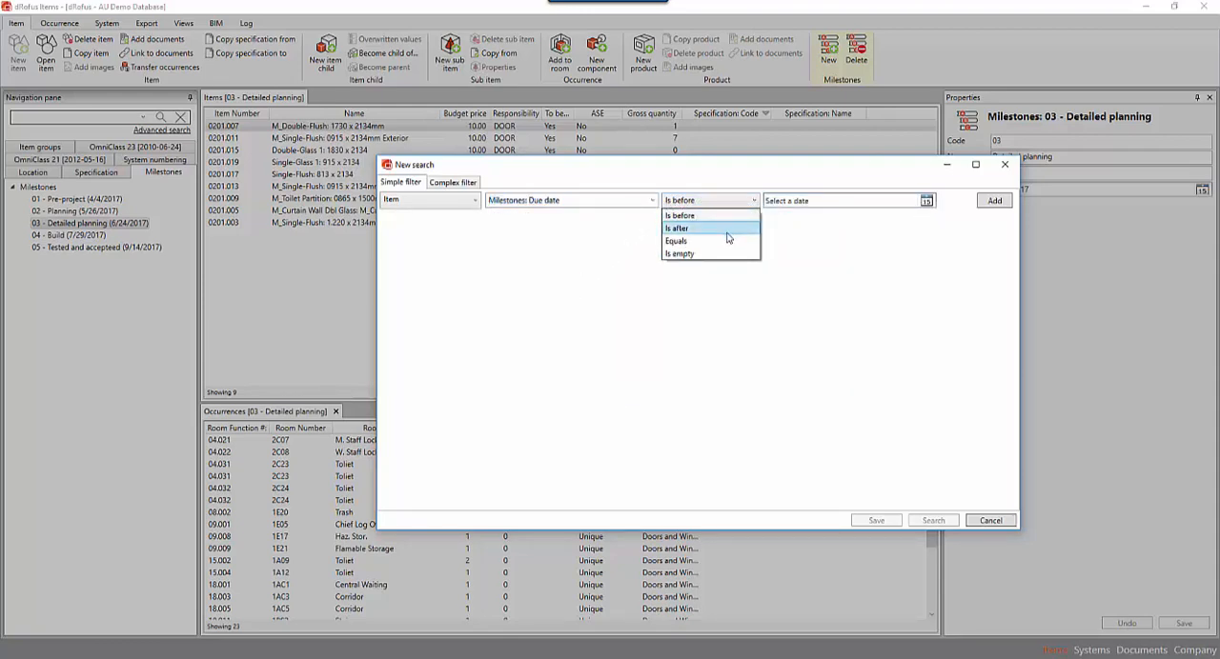
click(862, 226)
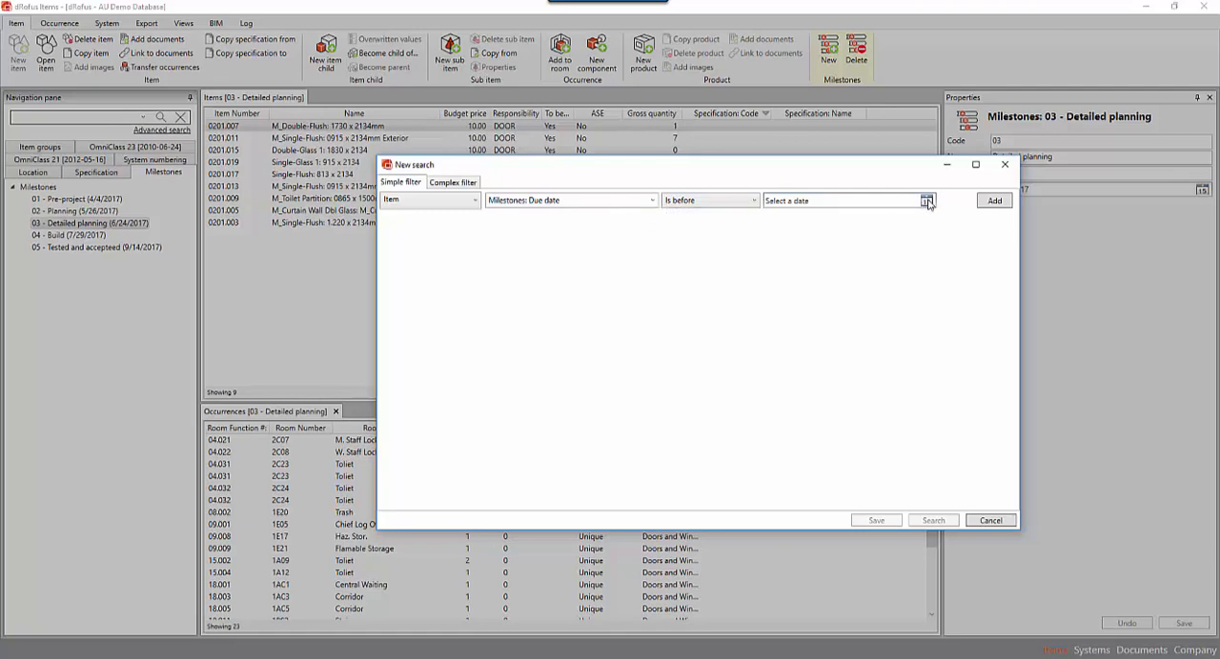
Set the search's due date limit to 7/5/2017 and run the search within the 03 - Detailed planning milestone.
click(927, 201)
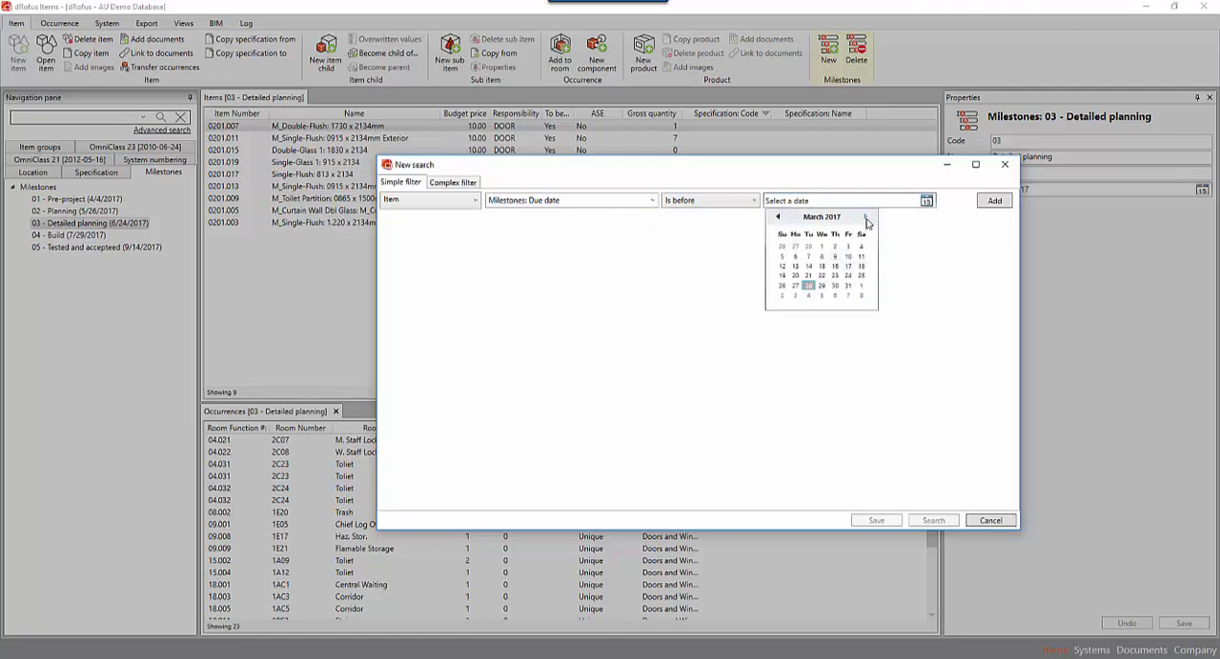
click(865, 218)
click(865, 218)
click(865, 218)
click(865, 218)
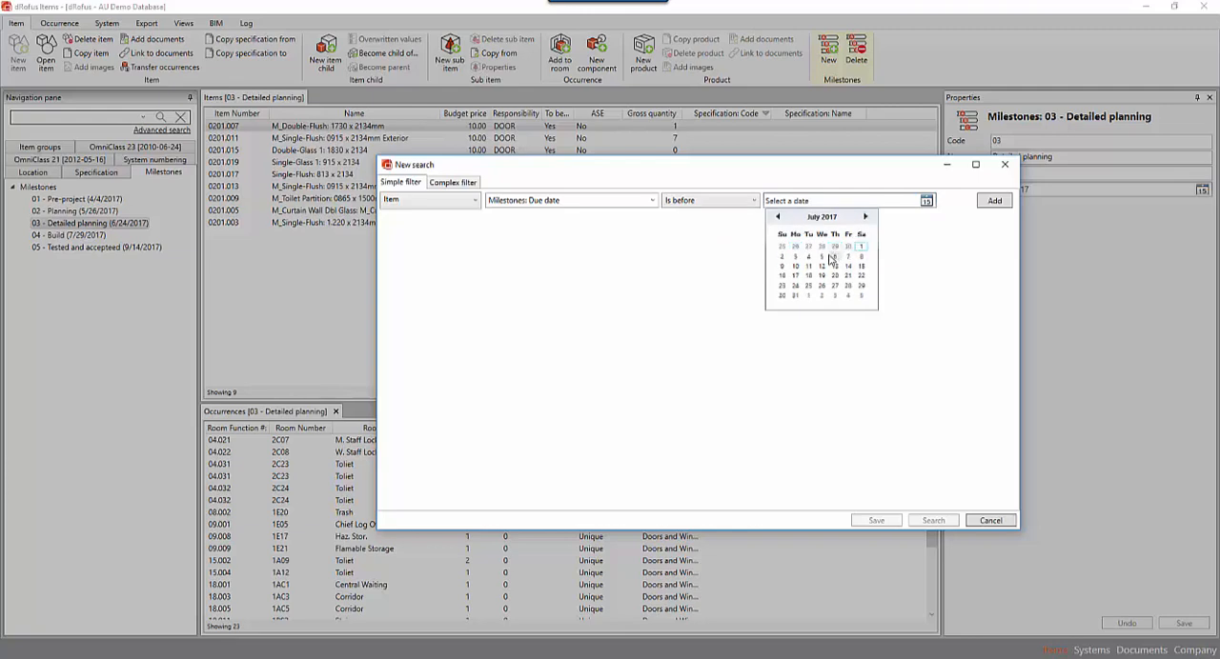
click(821, 259)
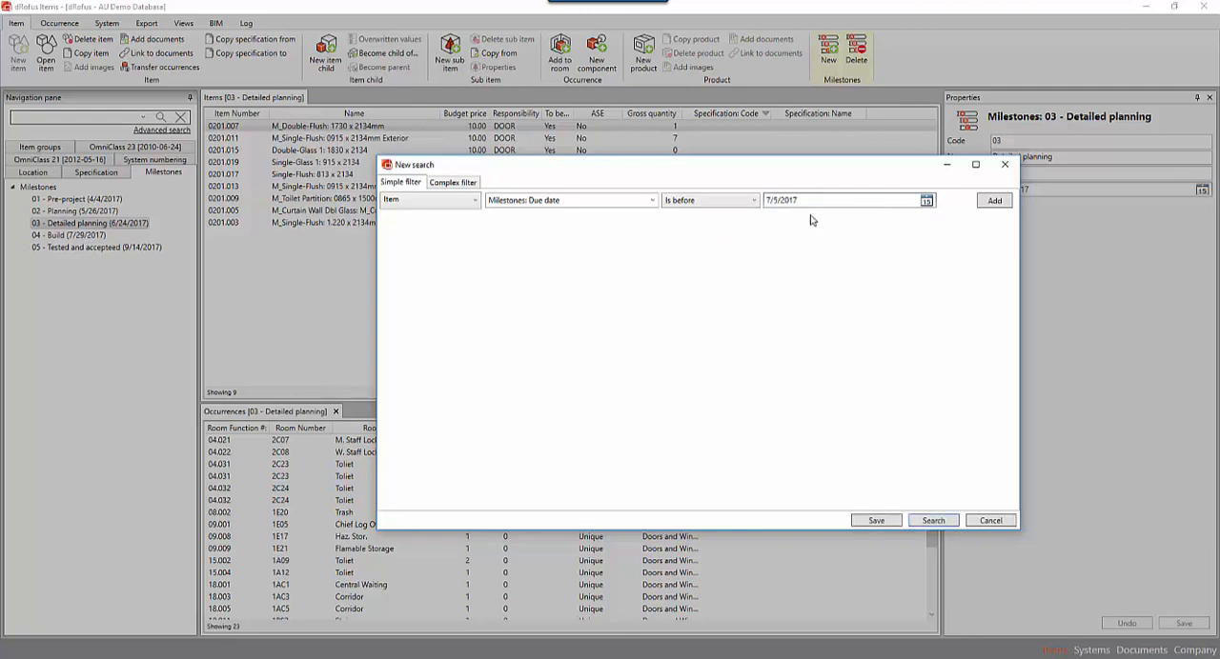
click(933, 520)
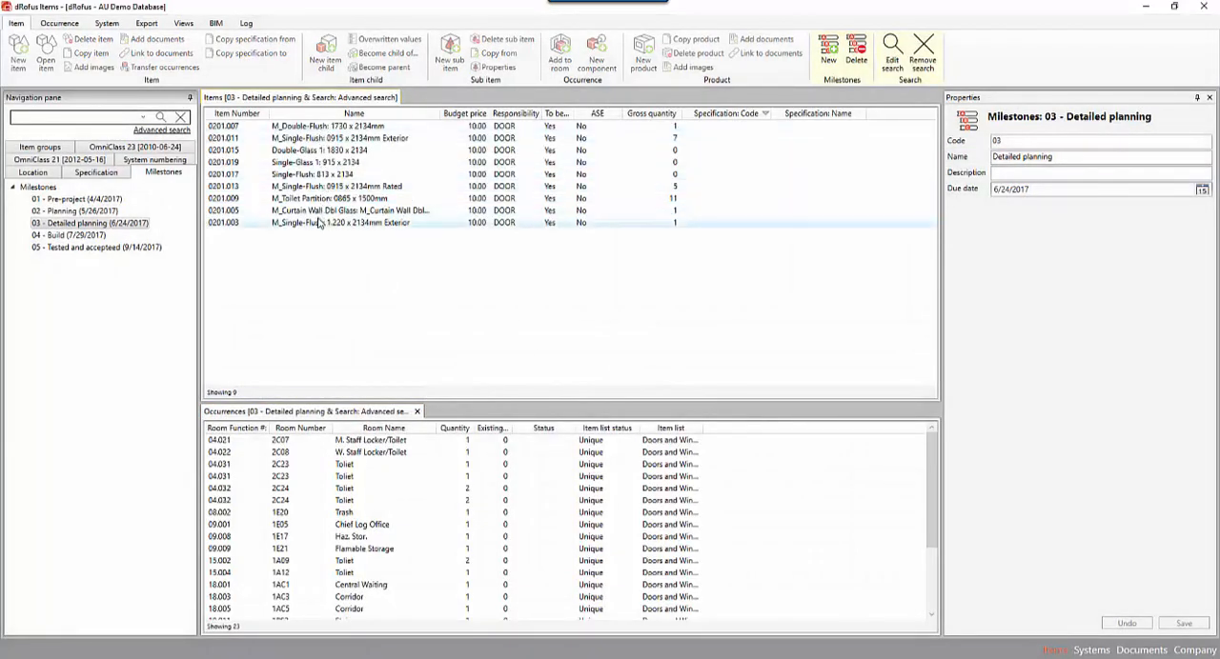
Review the properties and milestone of each door in the search results, from 0201.007 through 0201.003.
click(328, 128)
click(328, 140)
click(329, 152)
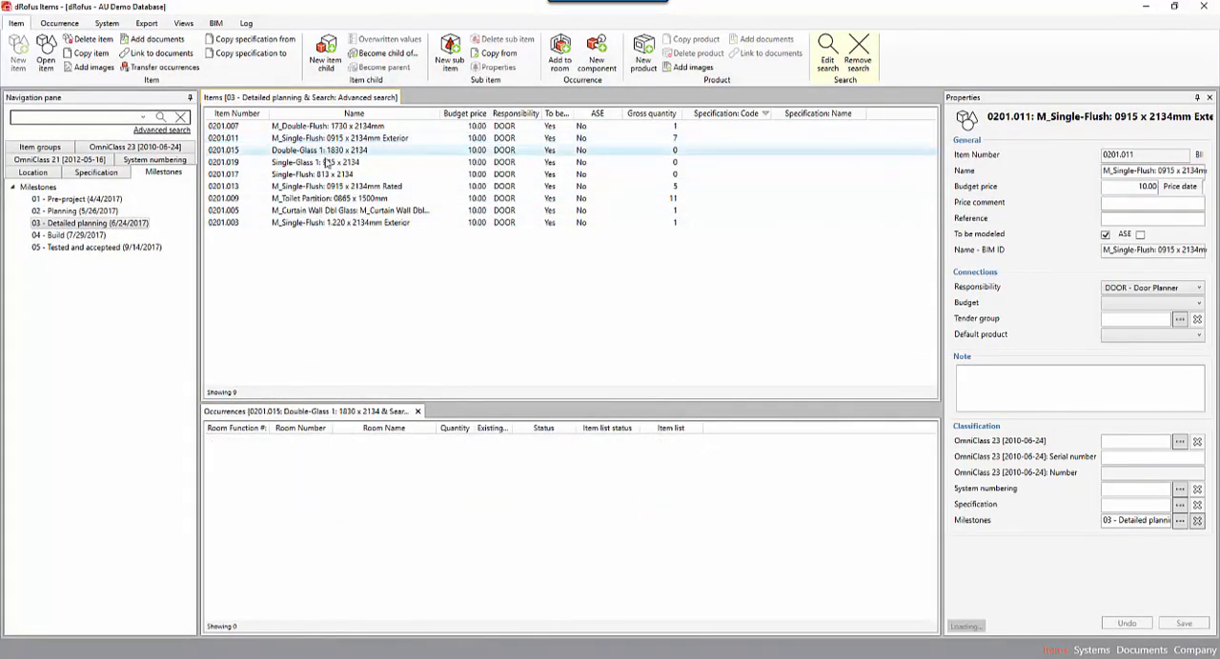
click(329, 164)
click(328, 177)
click(326, 190)
click(329, 199)
click(329, 210)
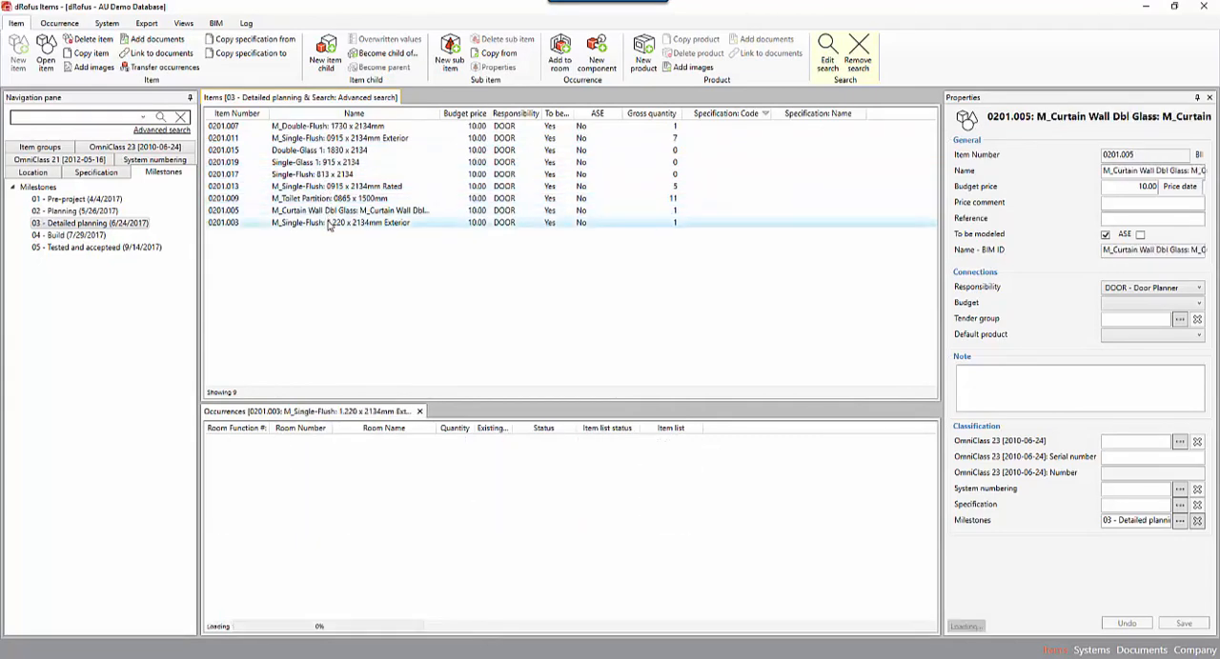
click(329, 223)
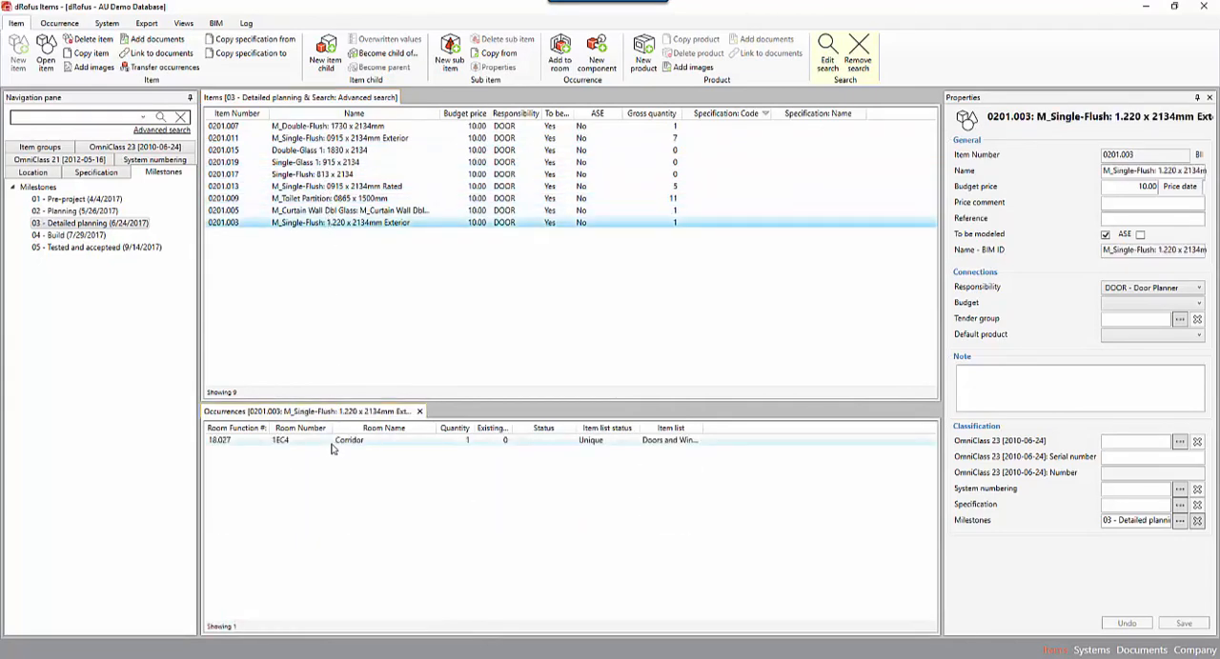